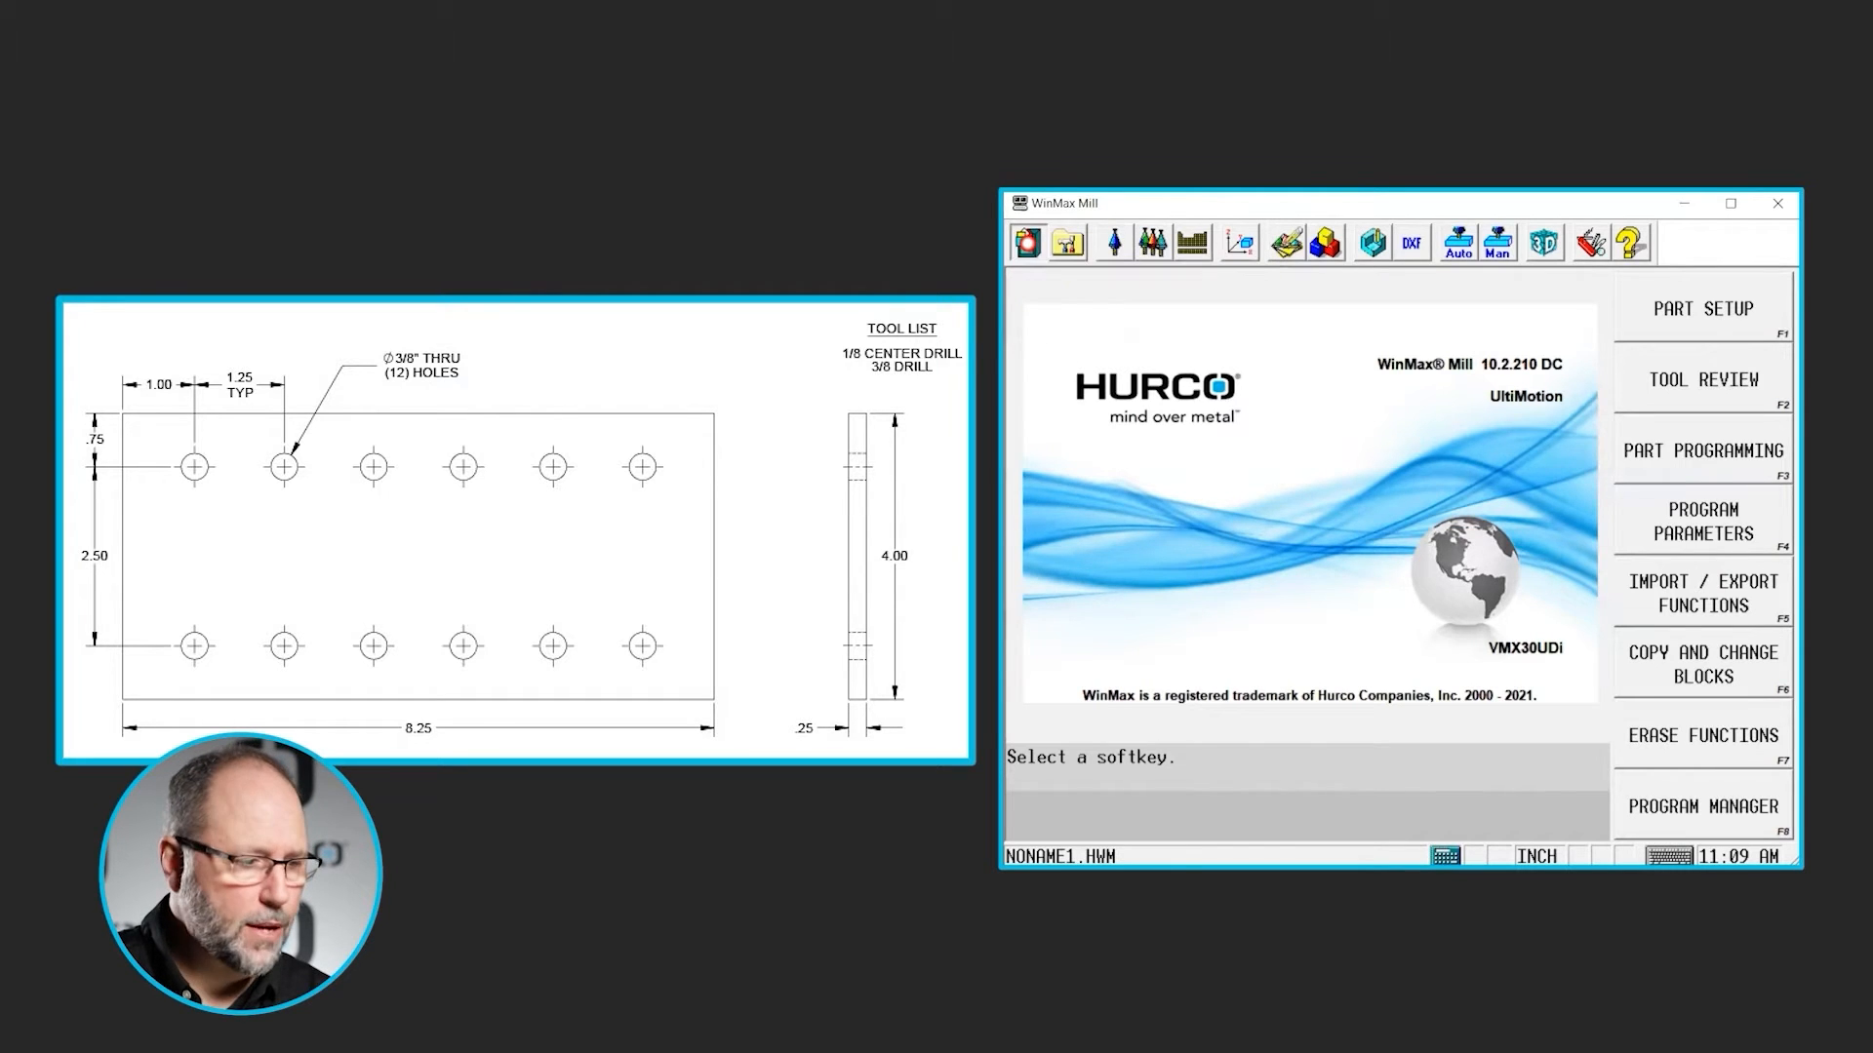
- Create a new conversational program in the Program Manager
click(1026, 242)
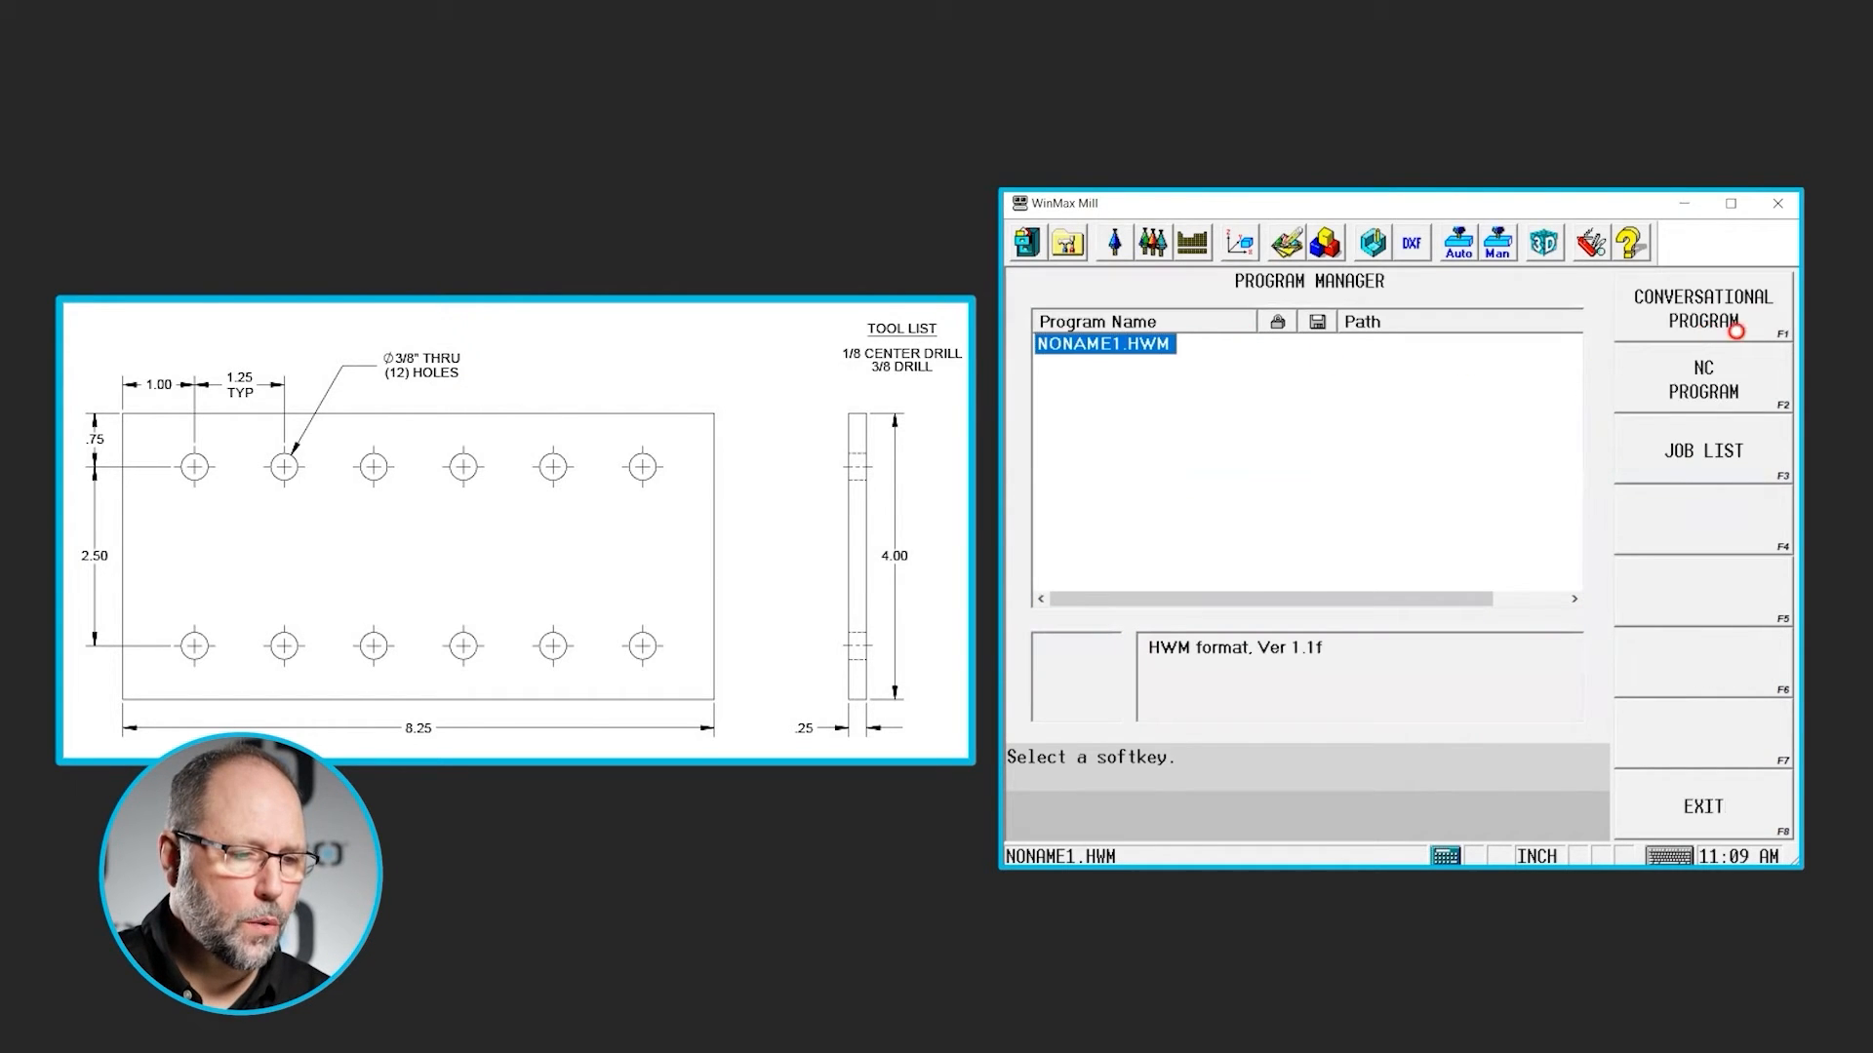
click(1698, 312)
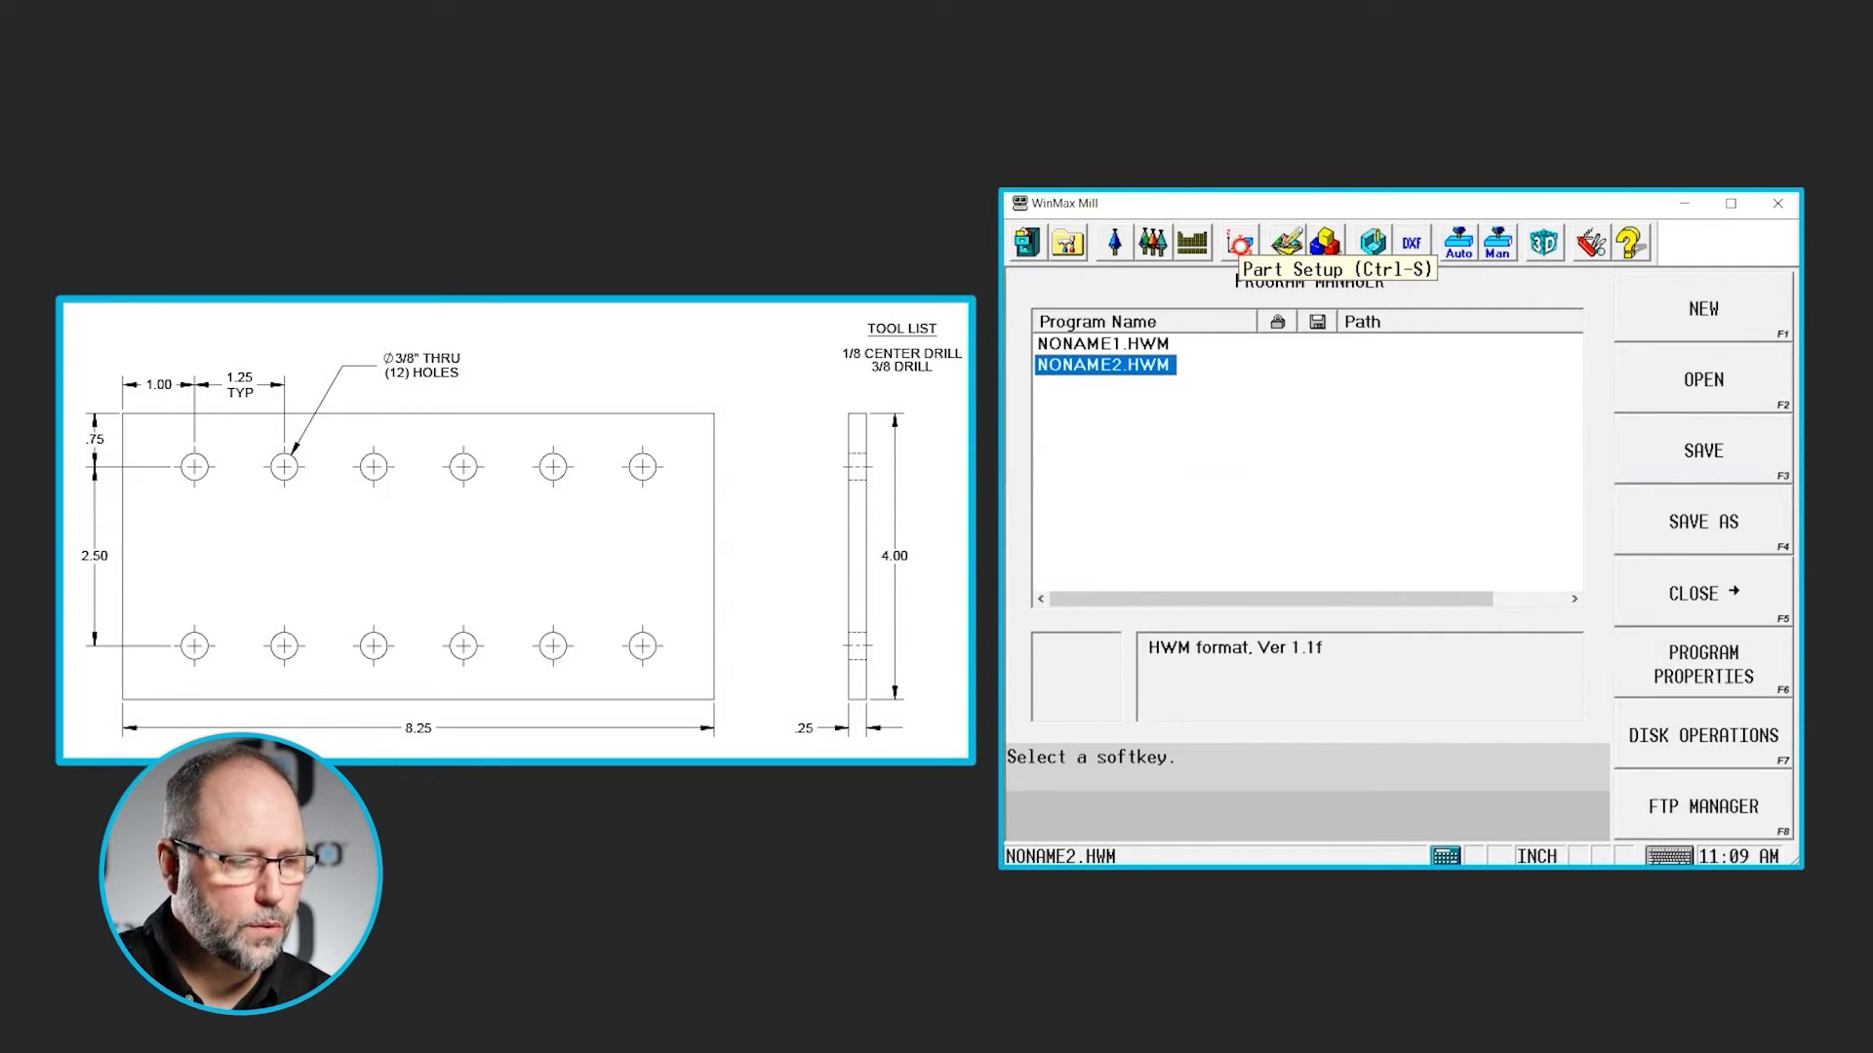
- Enable manual stock sizing for the box stock in the new program's stock geometry
click(1240, 245)
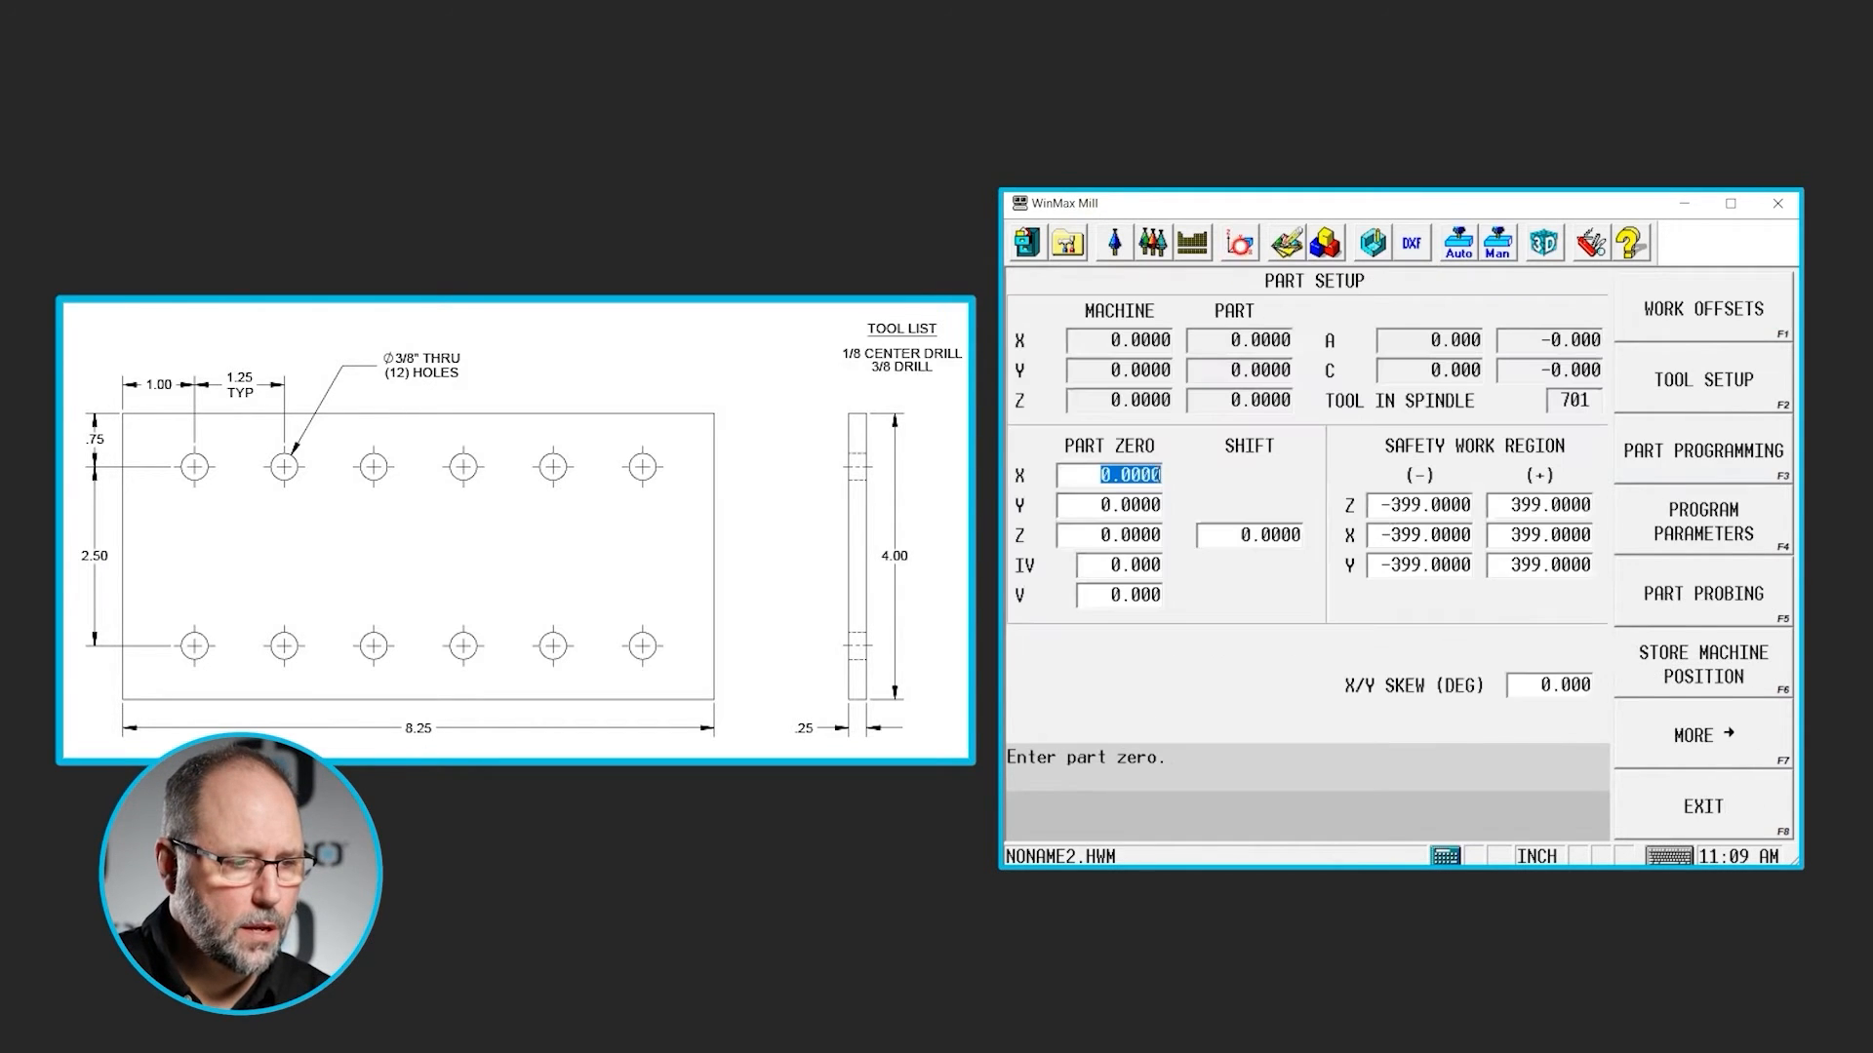
click(1691, 748)
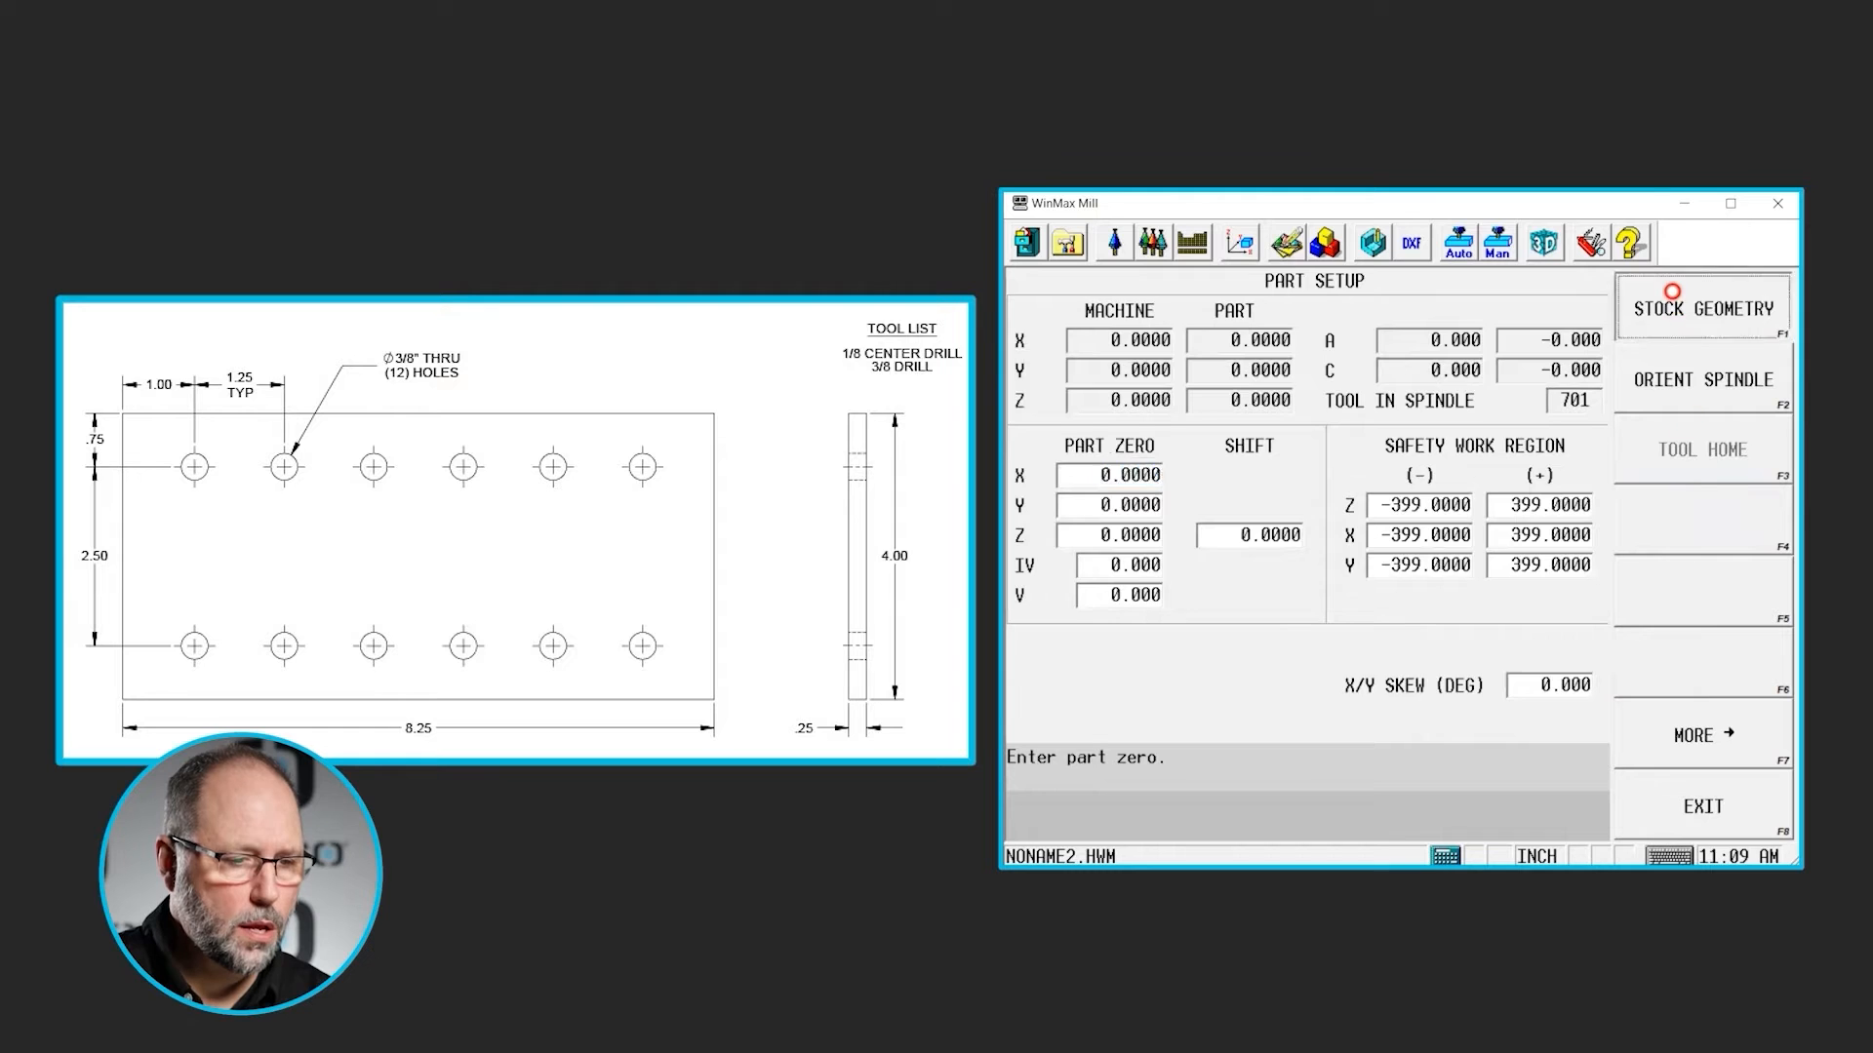
click(1672, 293)
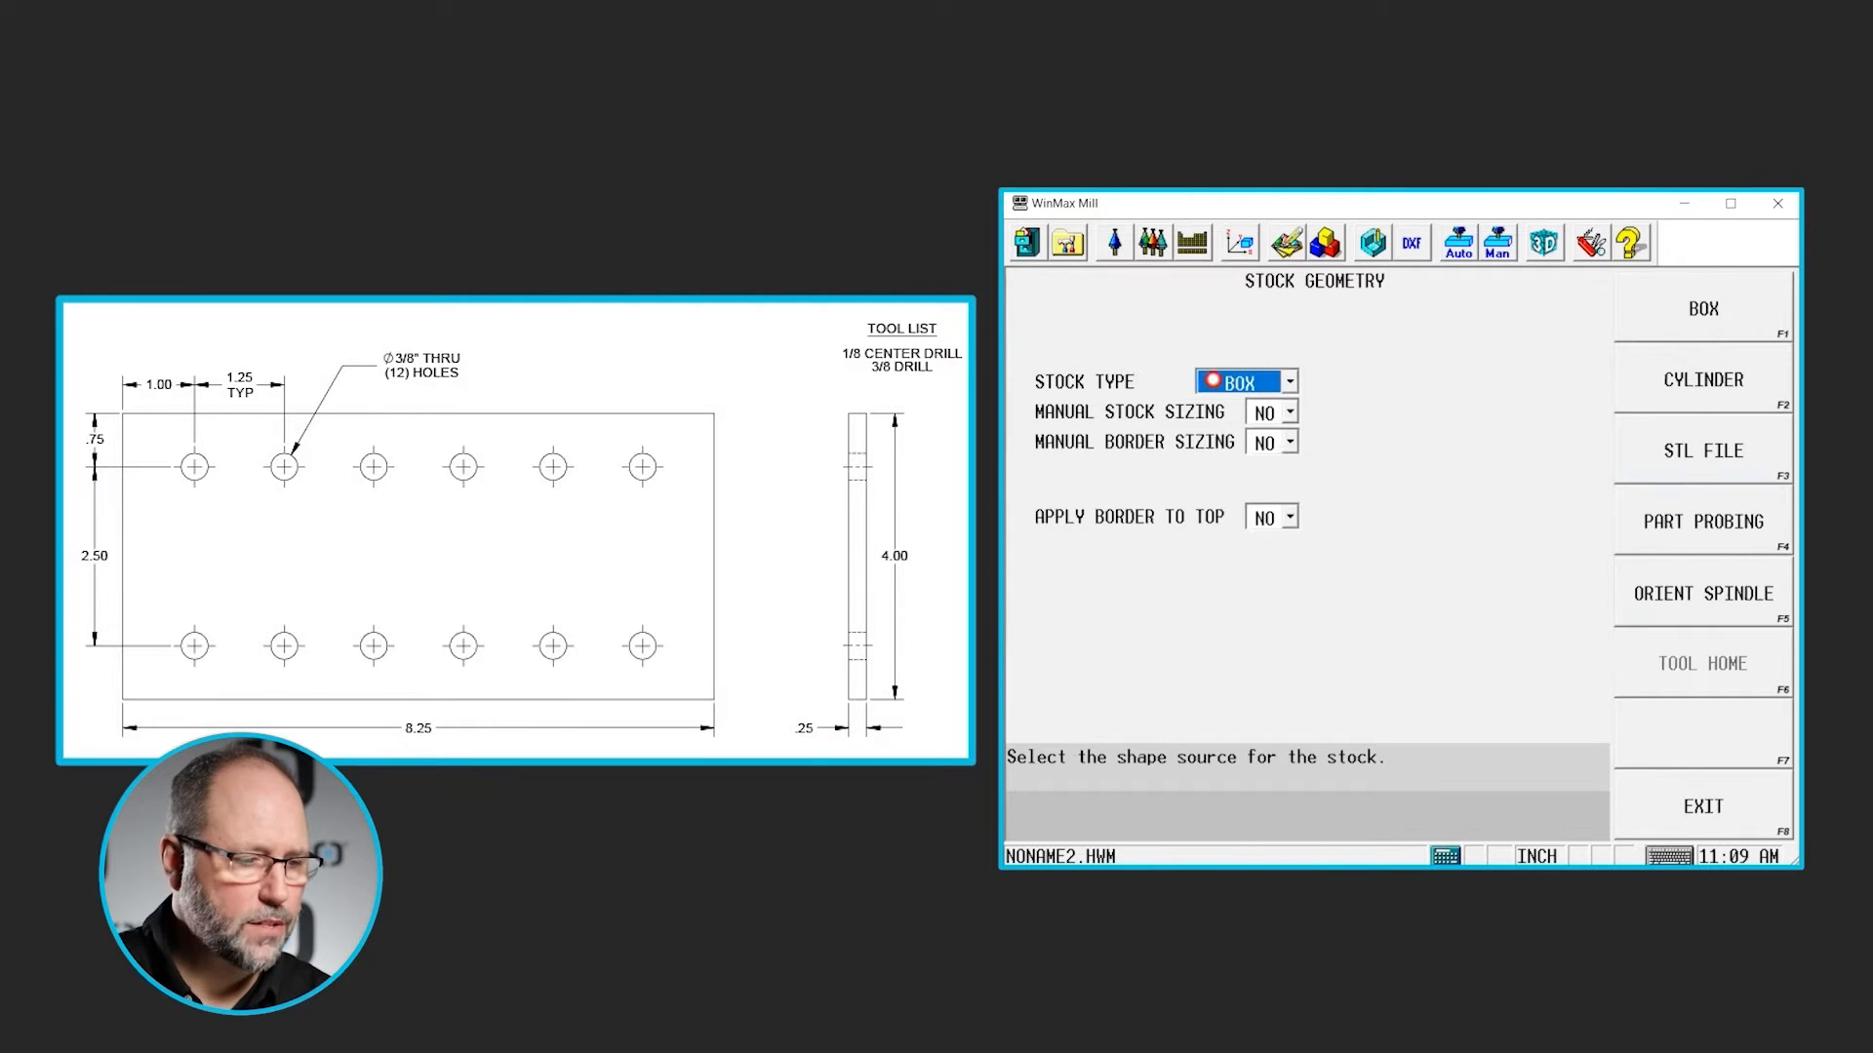
click(1289, 412)
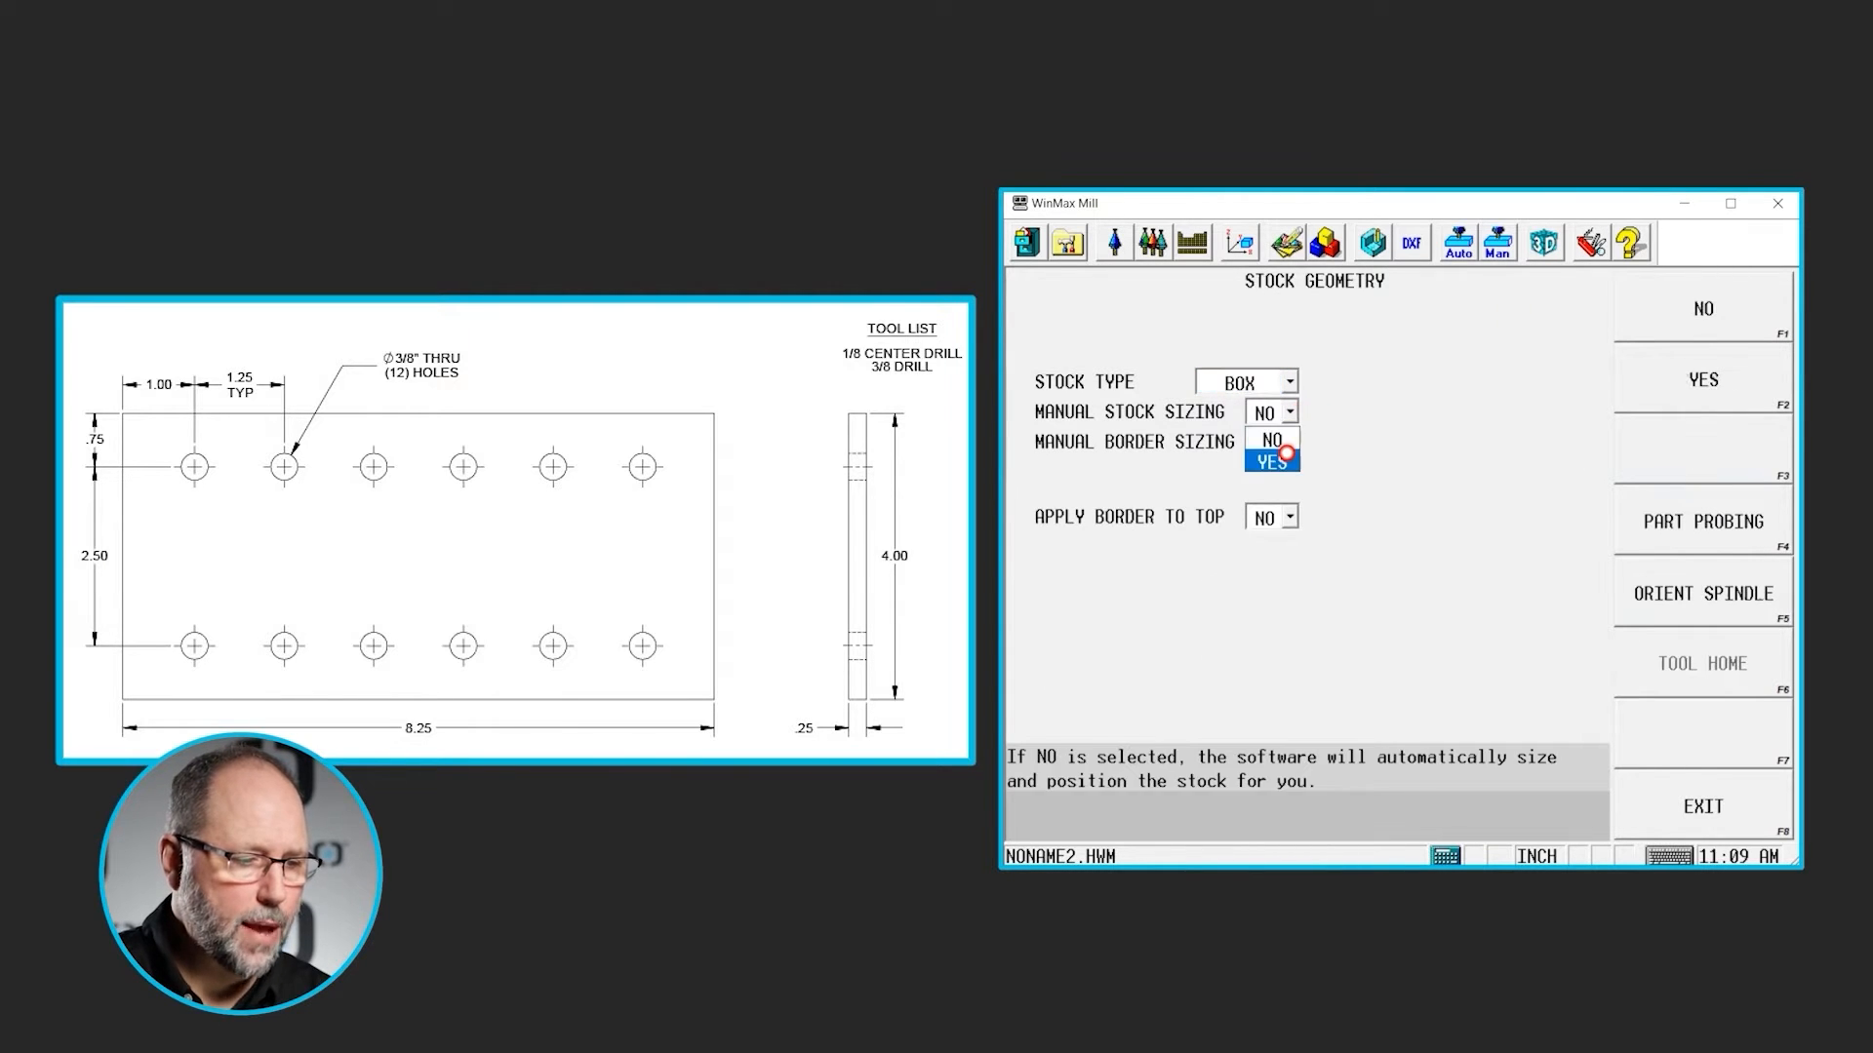
click(1272, 461)
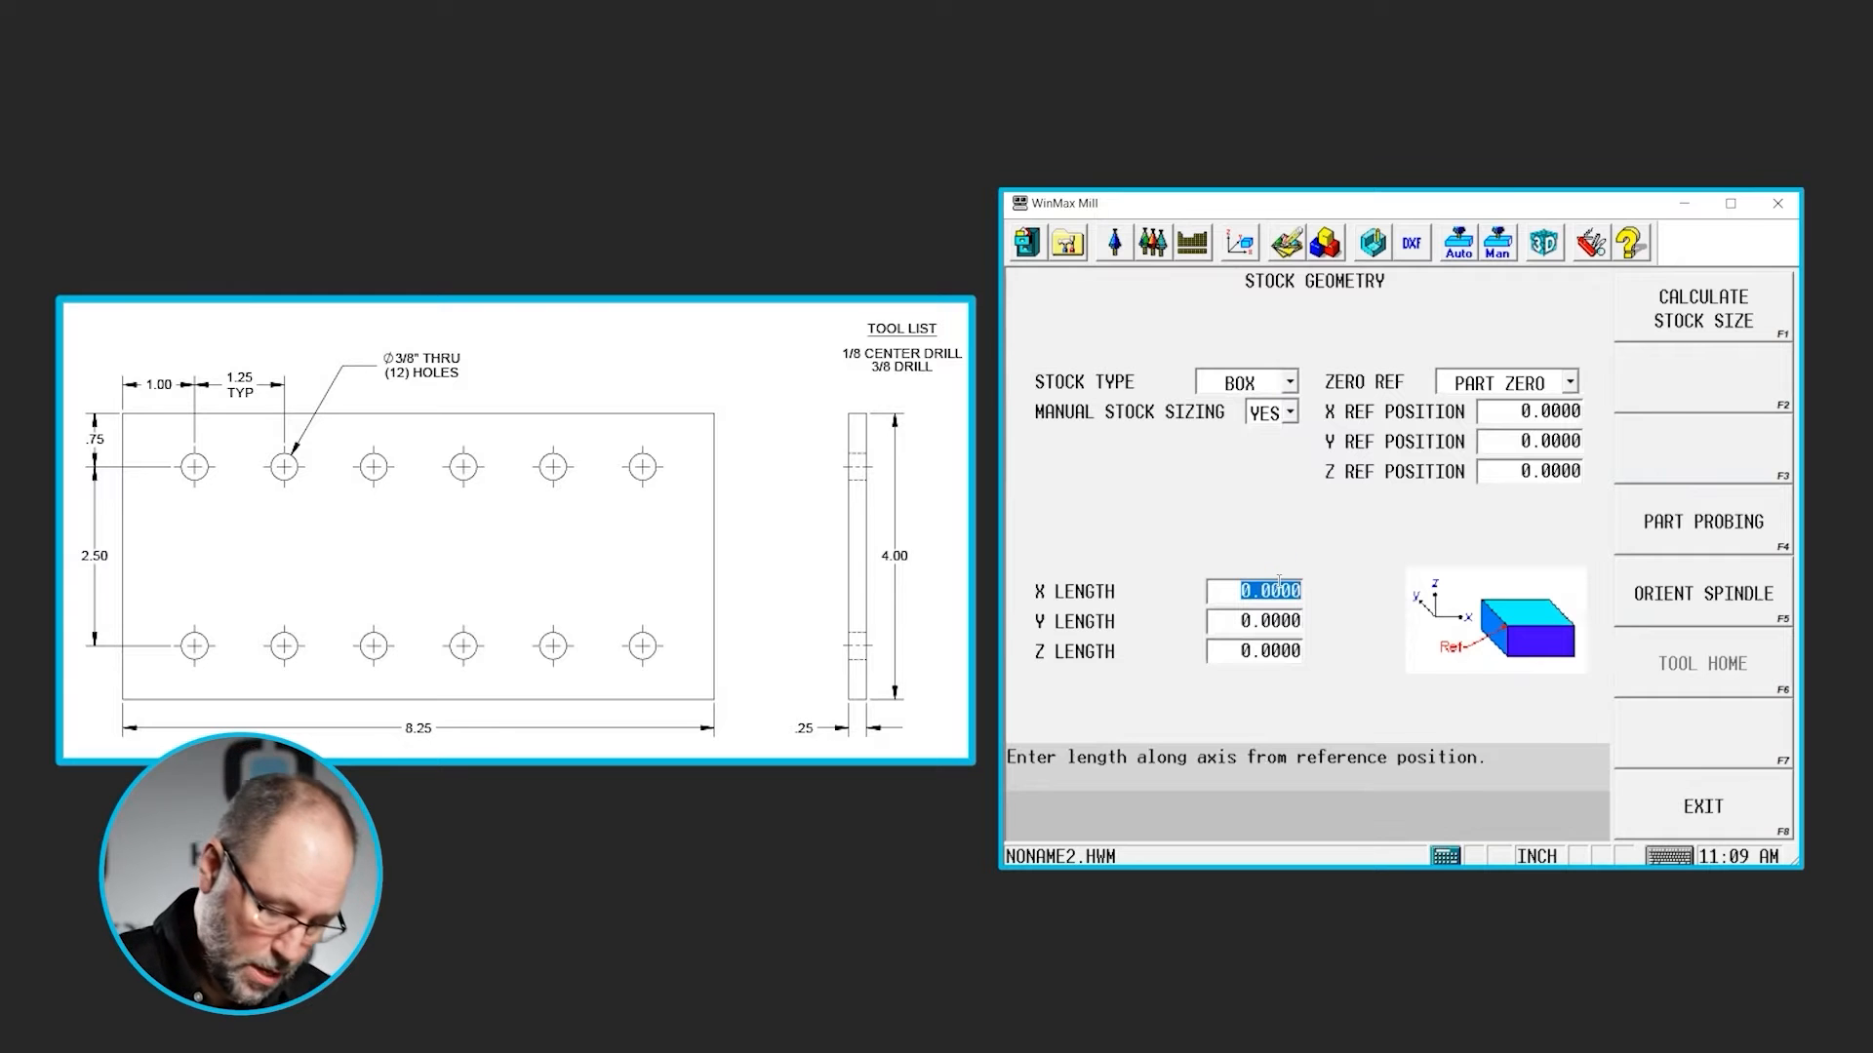
- Set the box stock lengths to 8.25 in X, 4 in Y and 0.25 in Z
text(8.25)
key(Return)
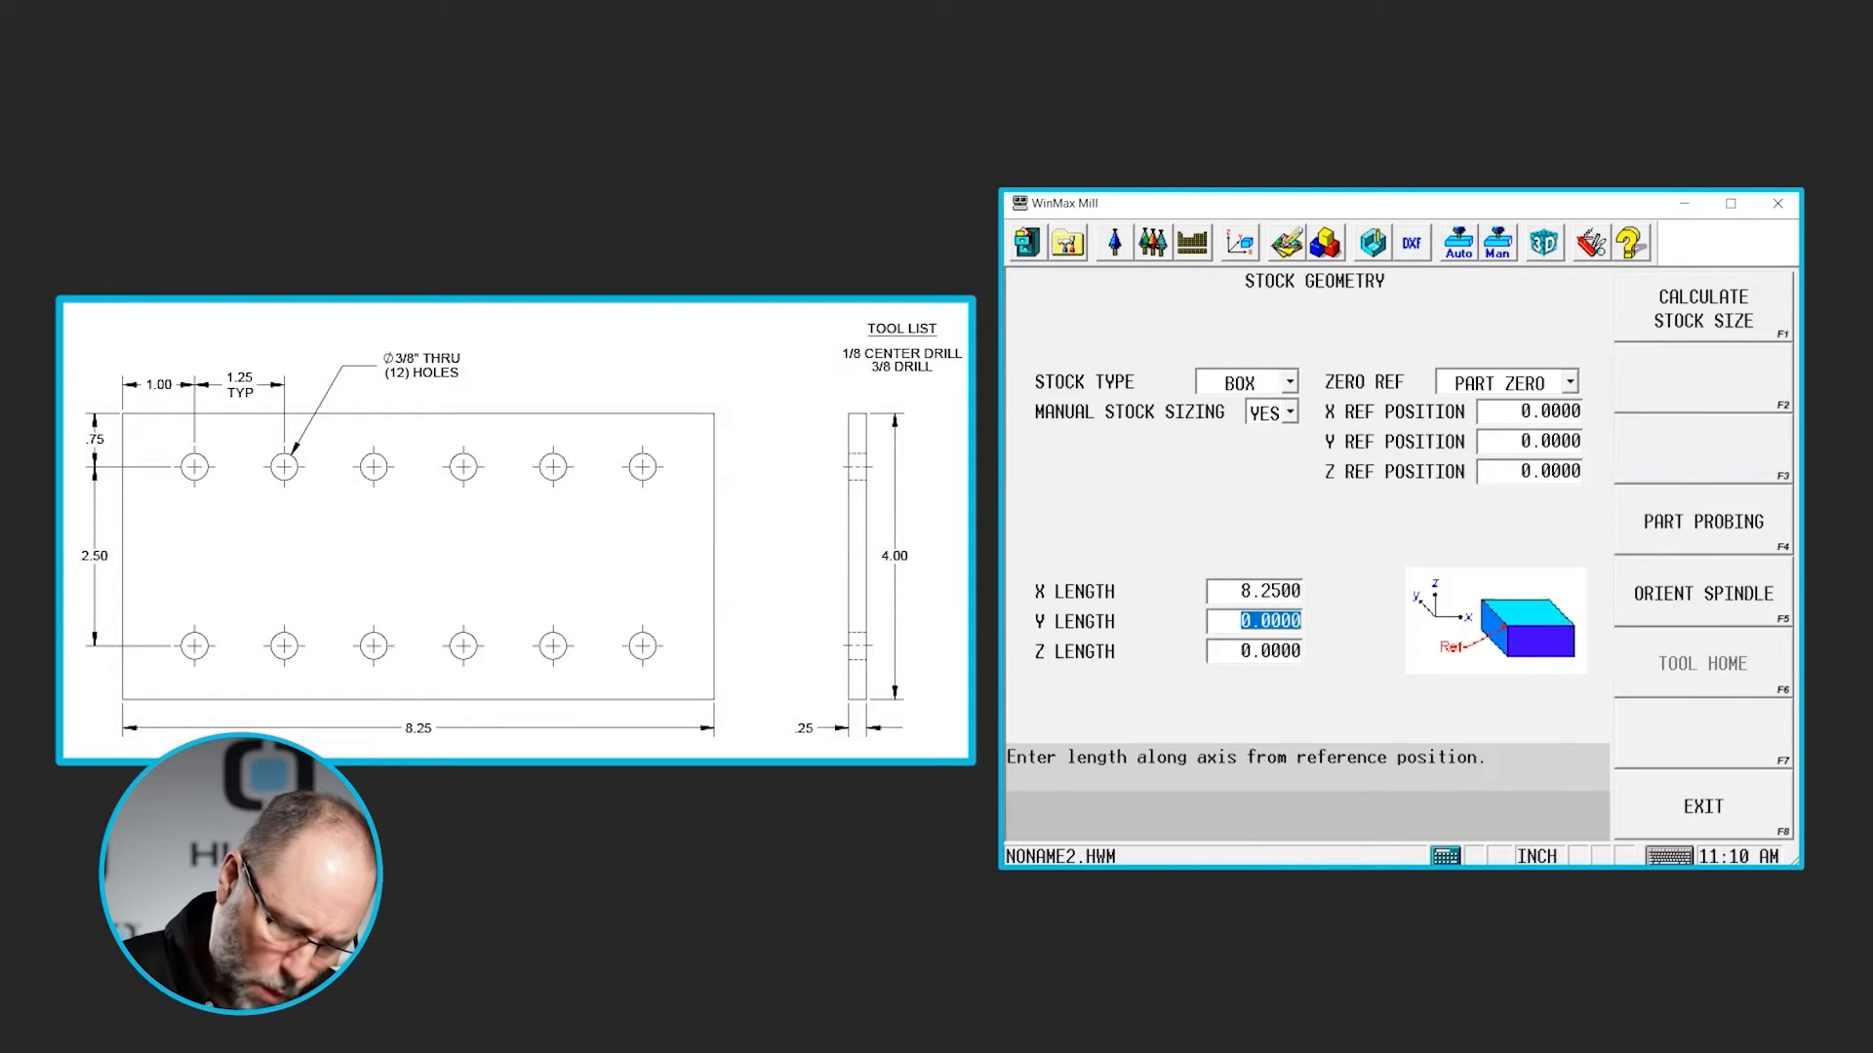
text(4)
key(Return)
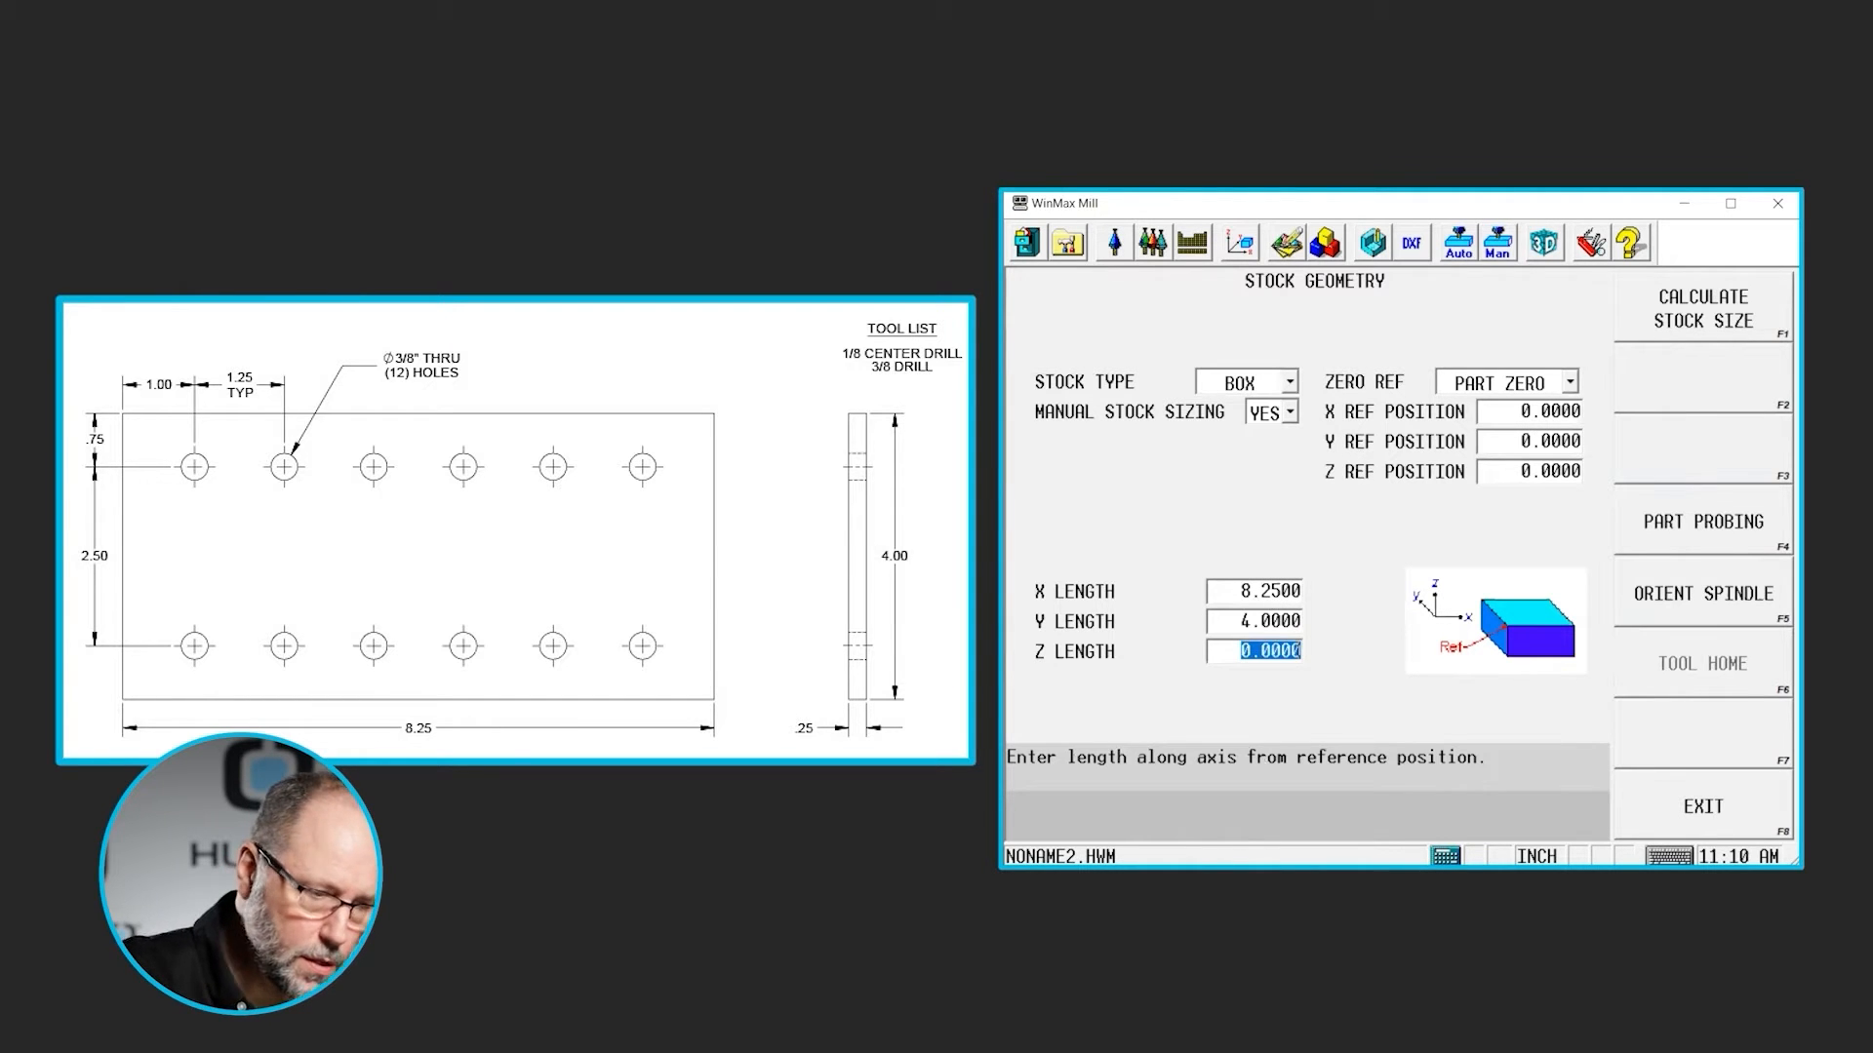
text(.25)
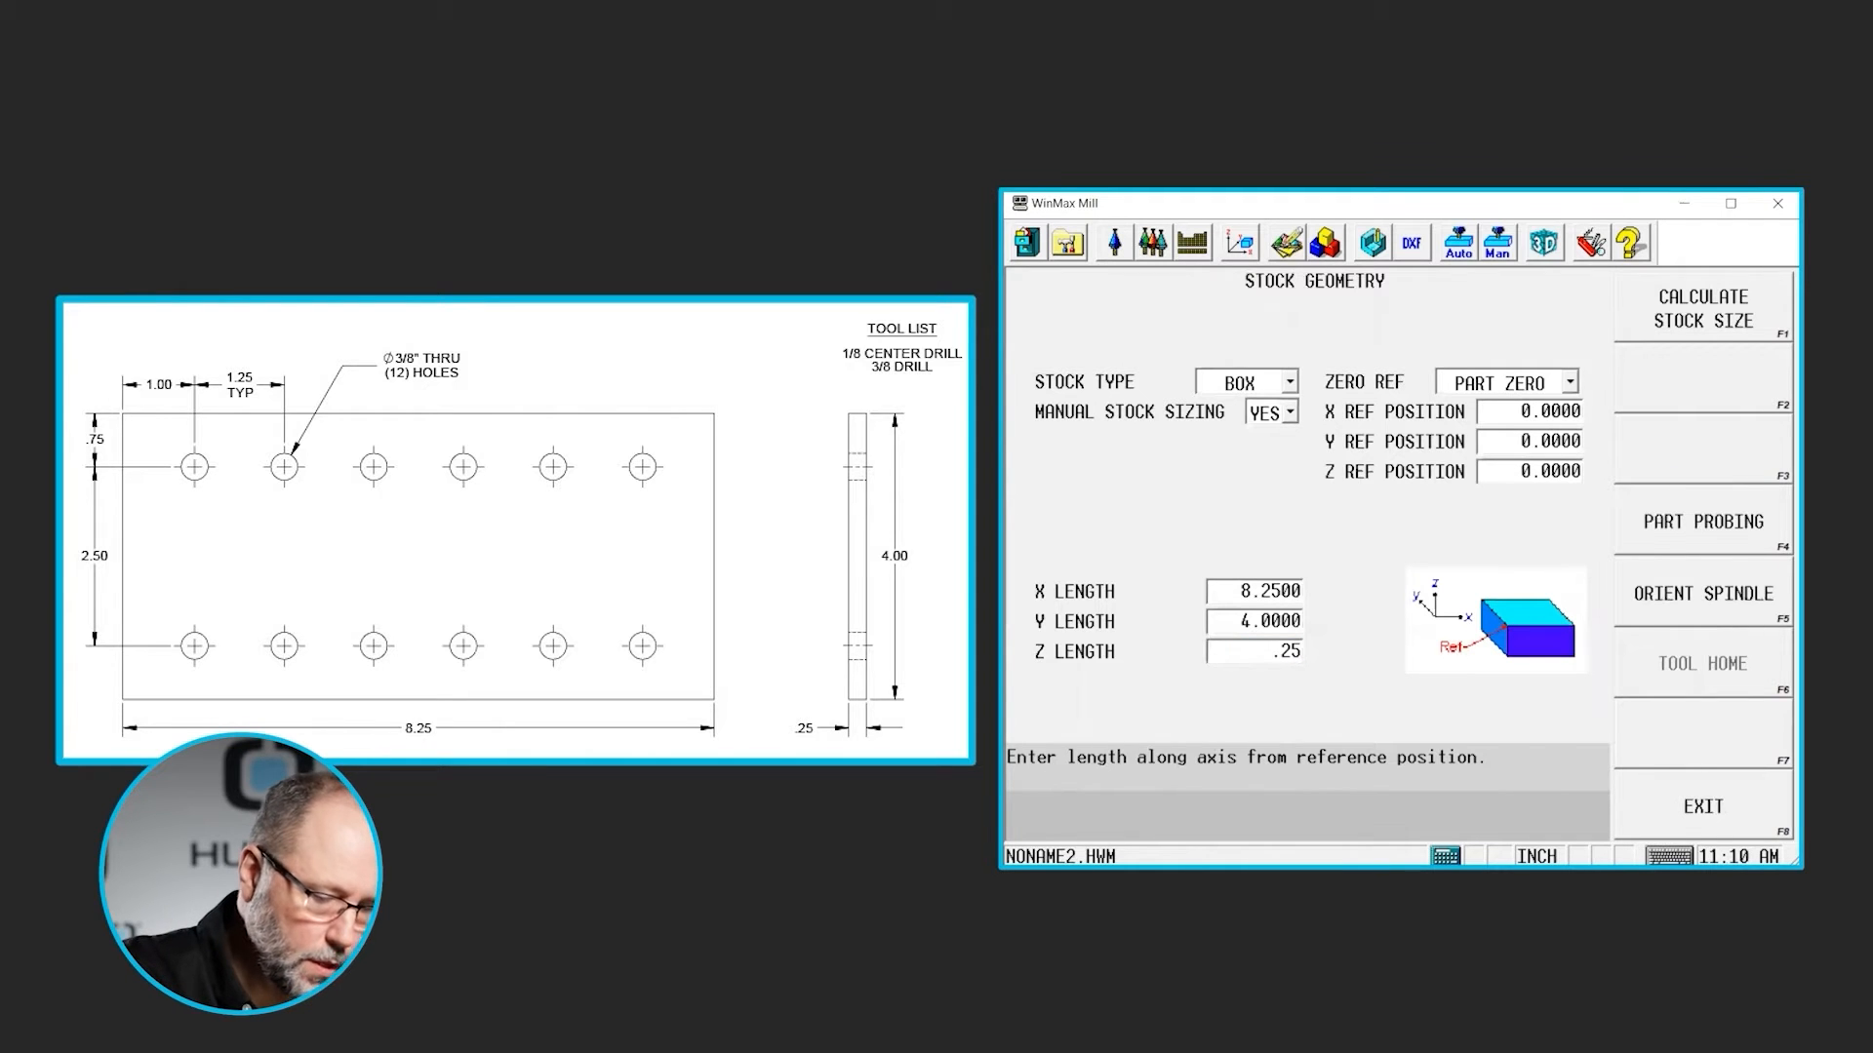
key(Return)
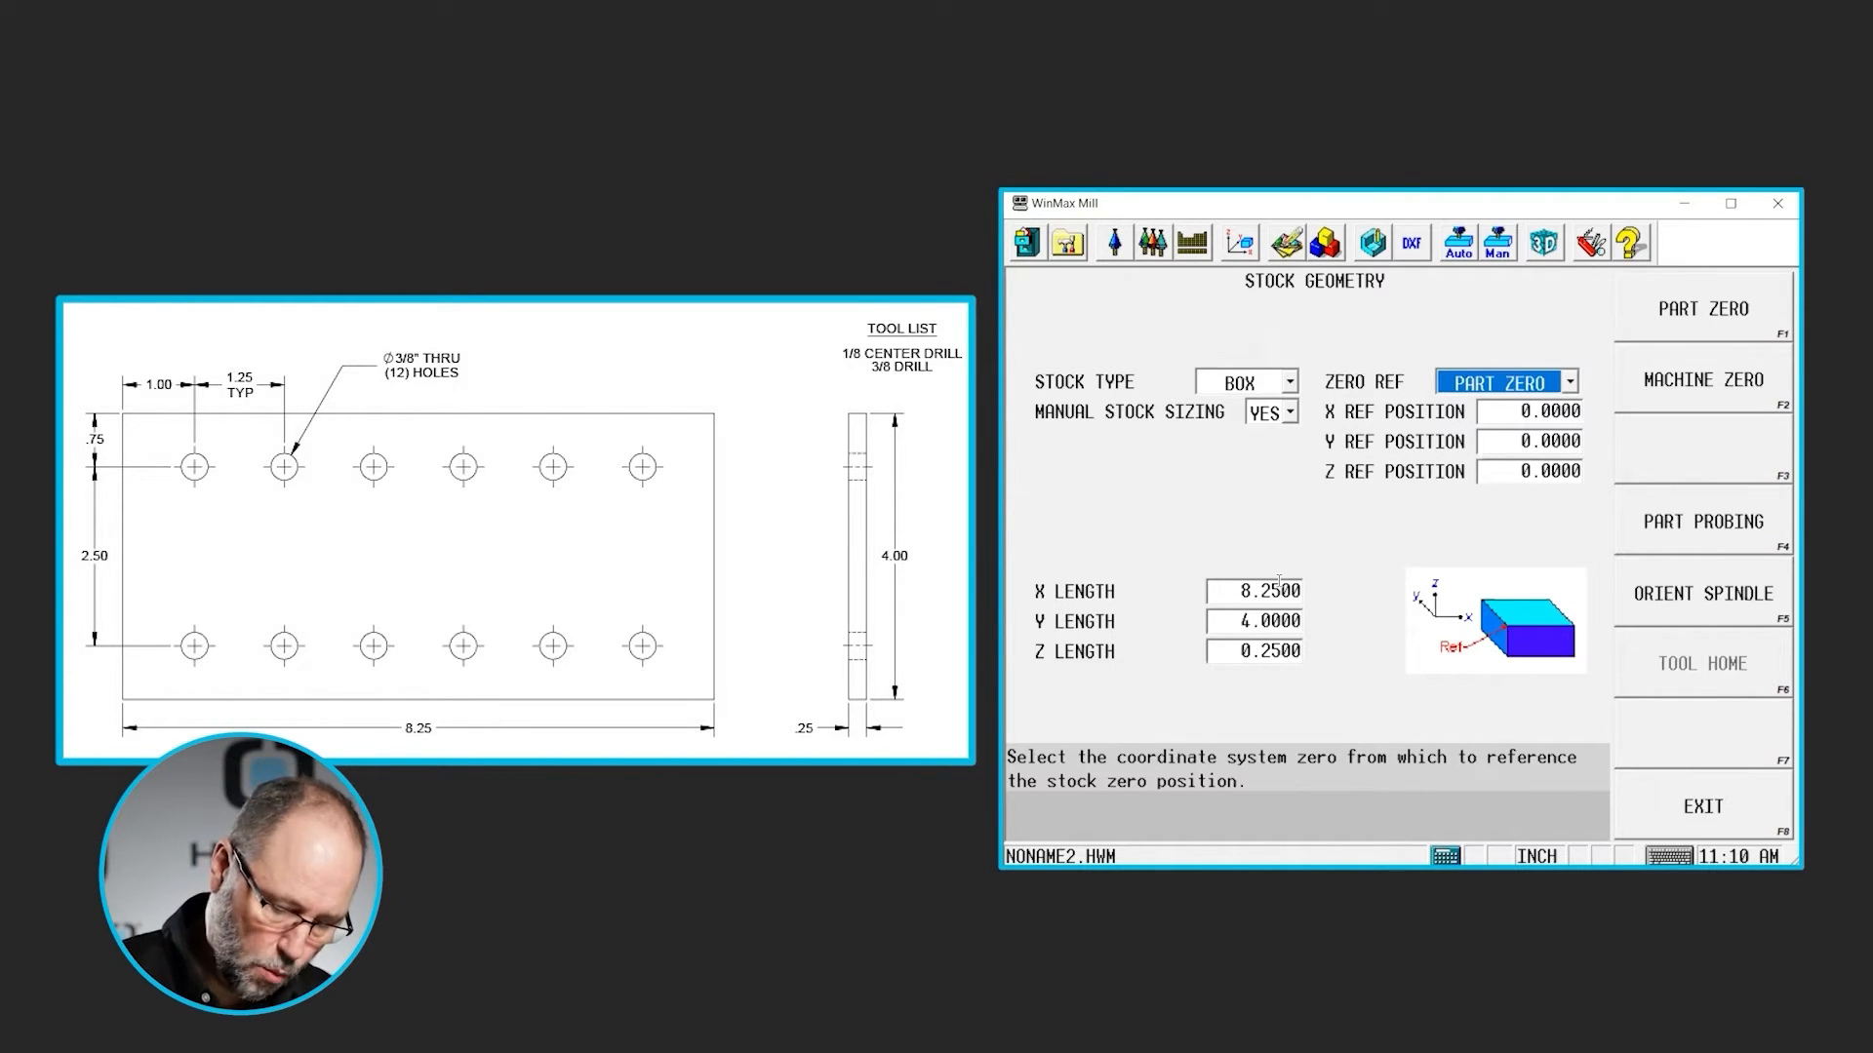
- Keep the stock referenced to part zero and set its Y reference position to -4
key(Return)
key(Return)
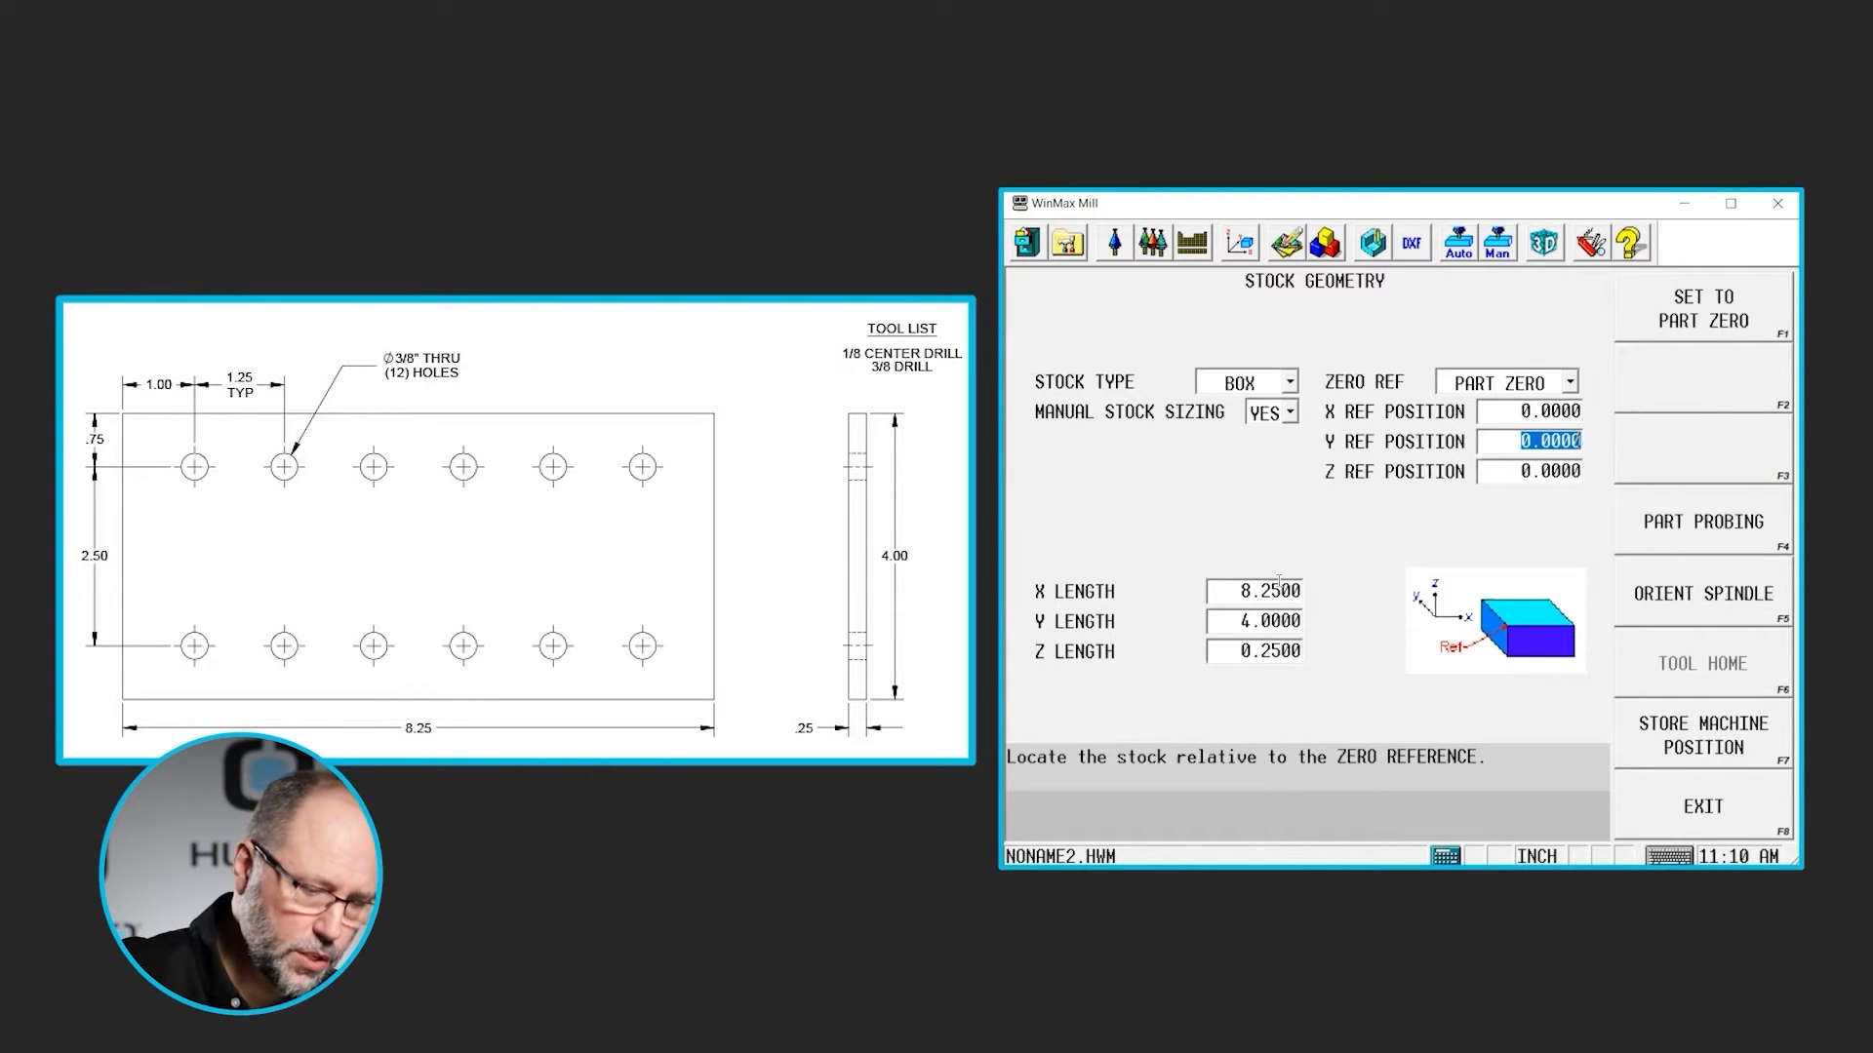
text(-4)
key(Return)
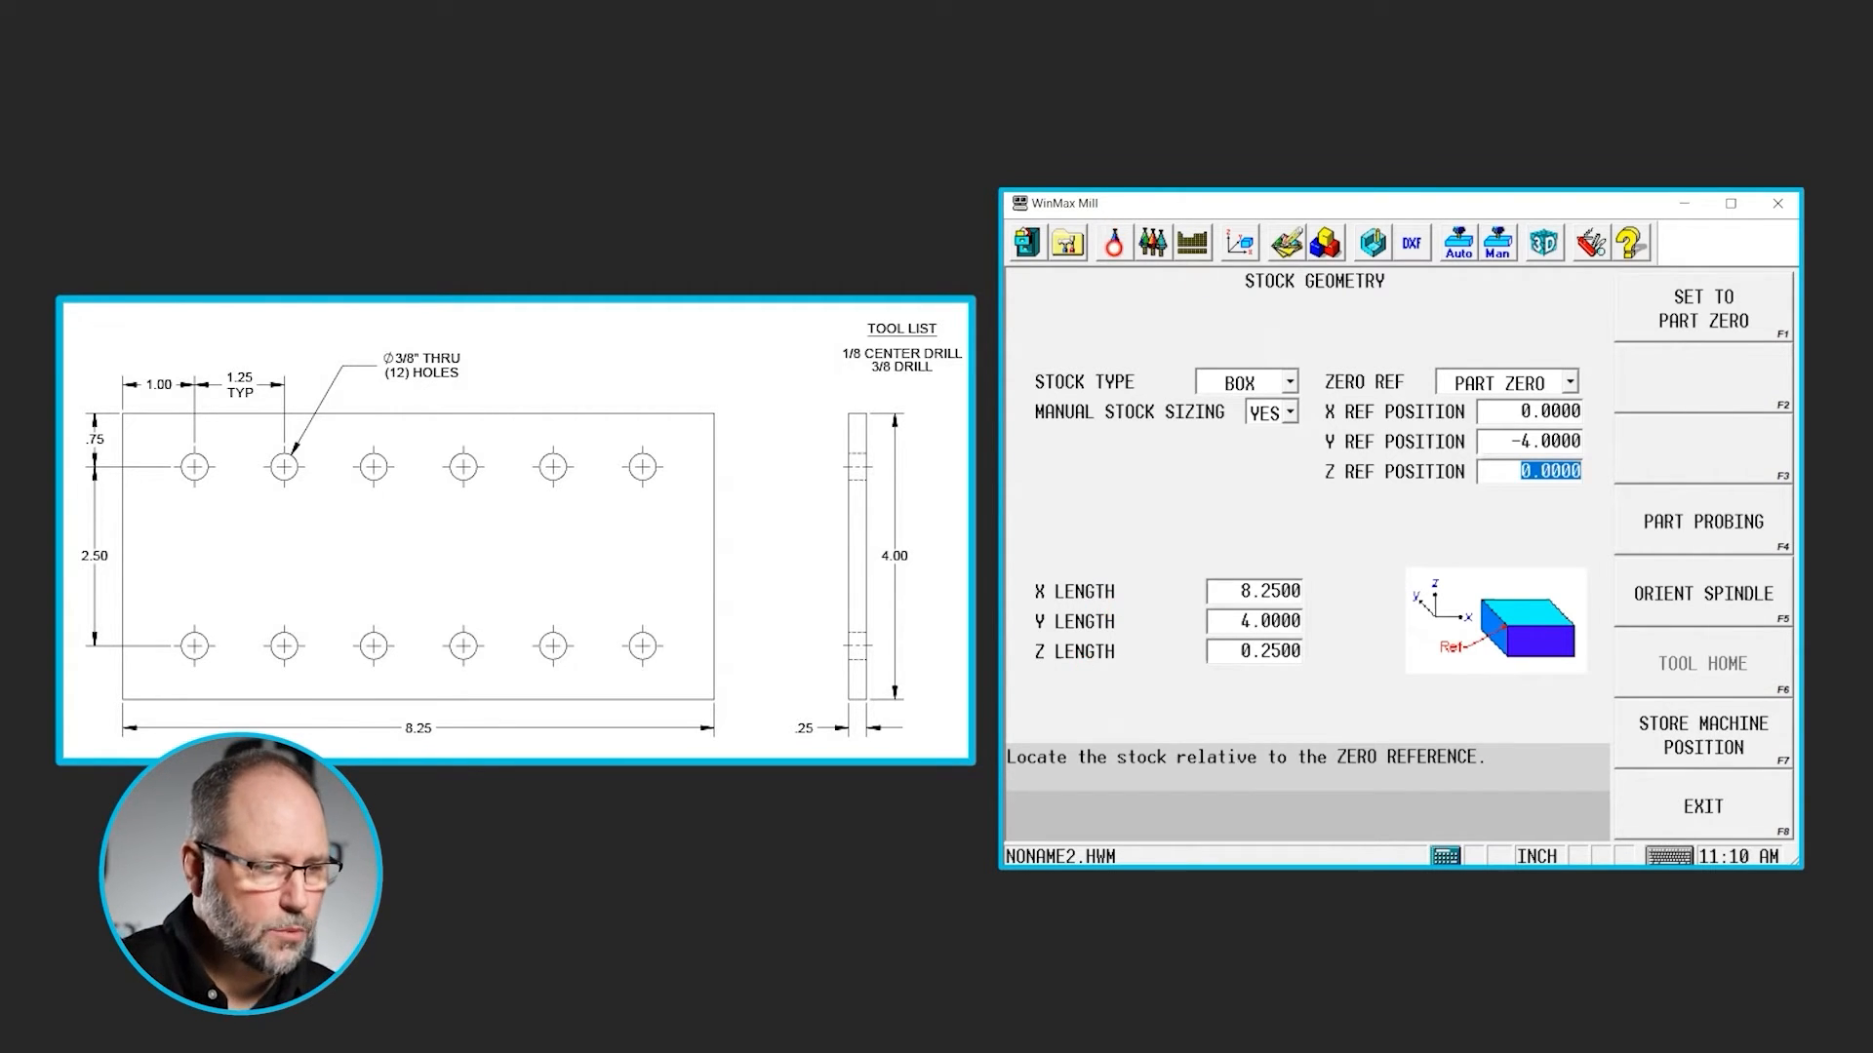
- Define tool 4 in Tool Setup as a drill with a diameter of 0.375
click(1114, 242)
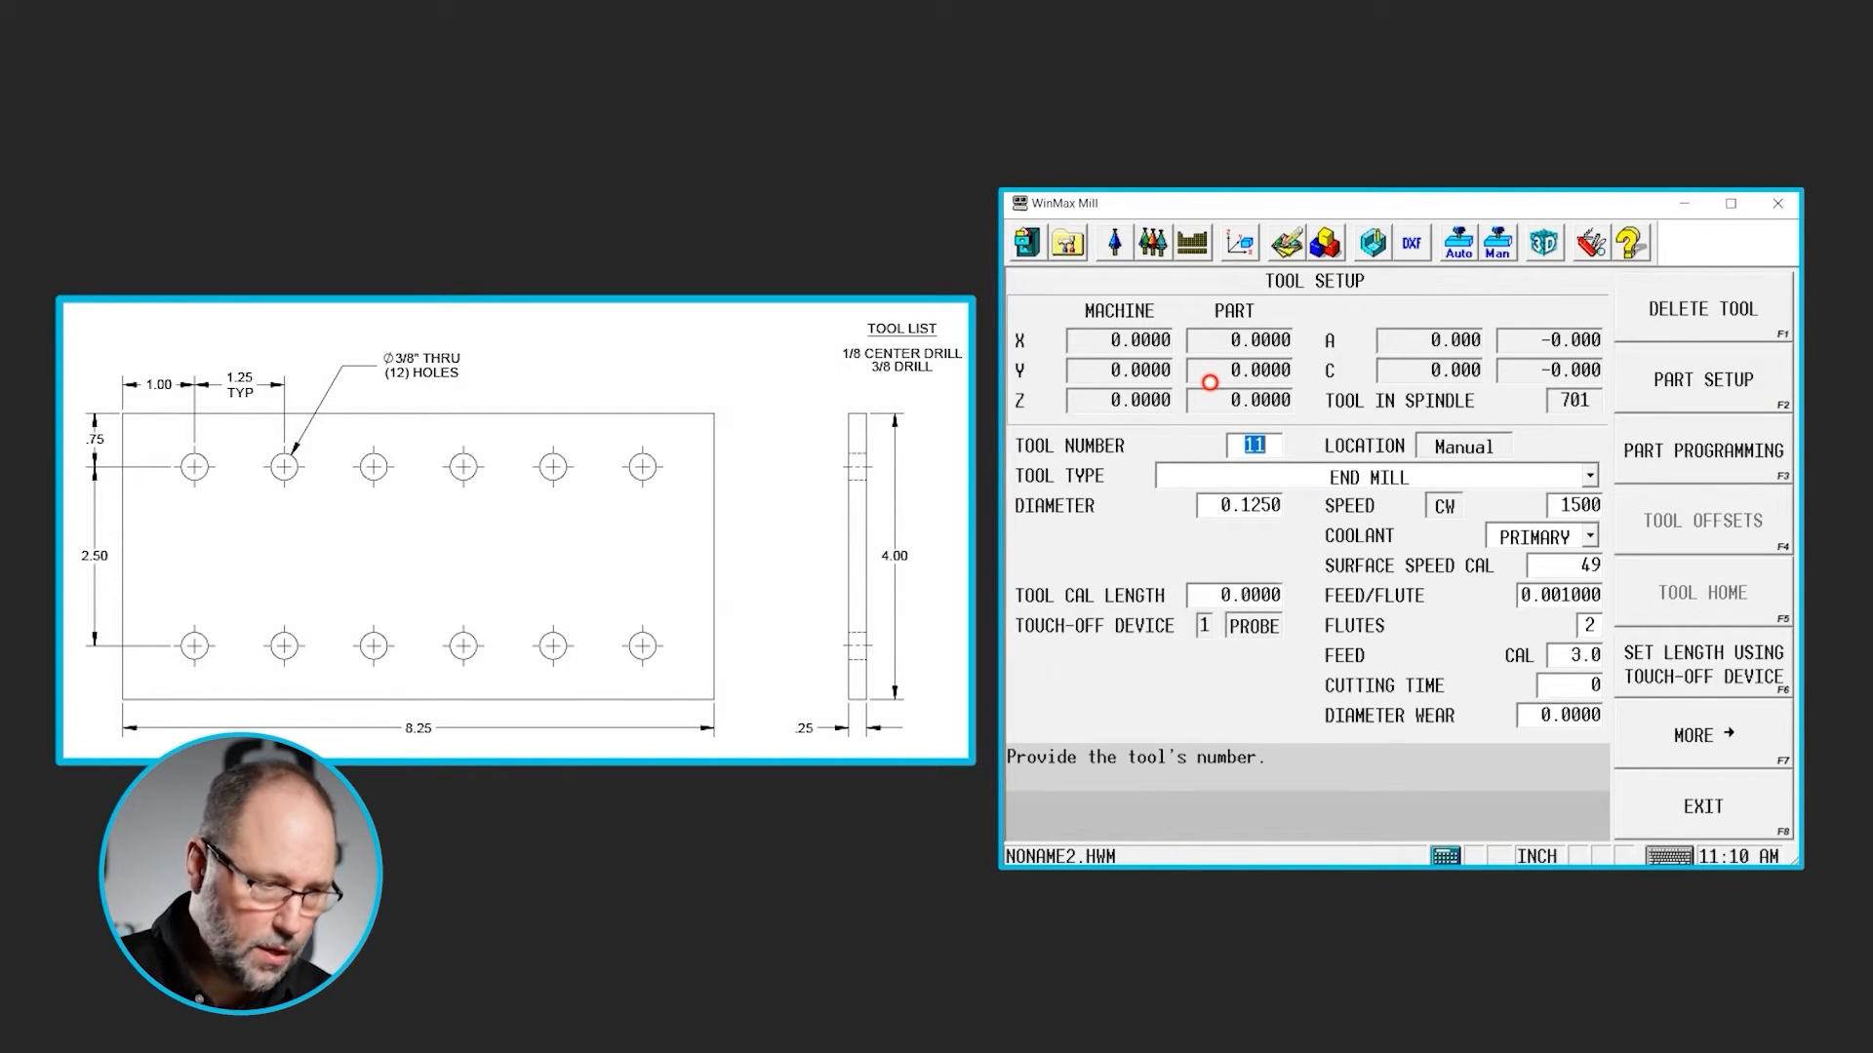
text(4)
key(Return)
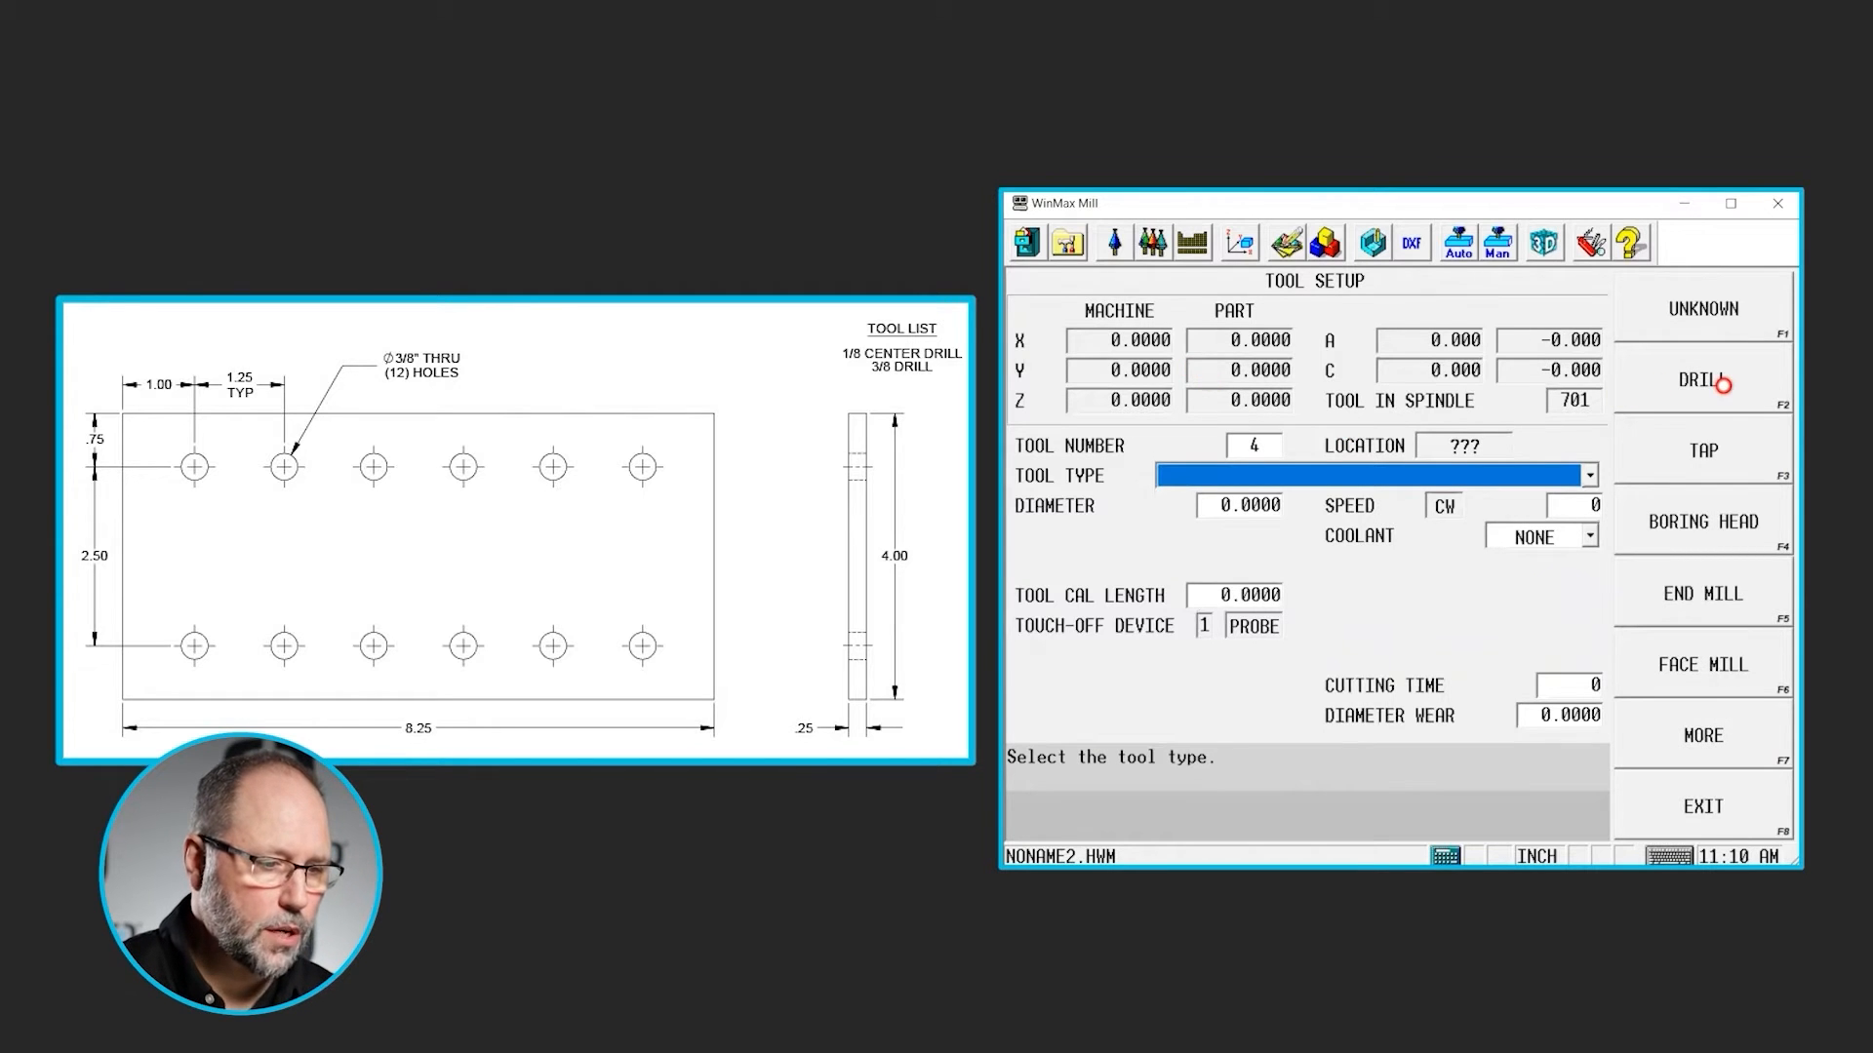
click(1722, 385)
text(.)
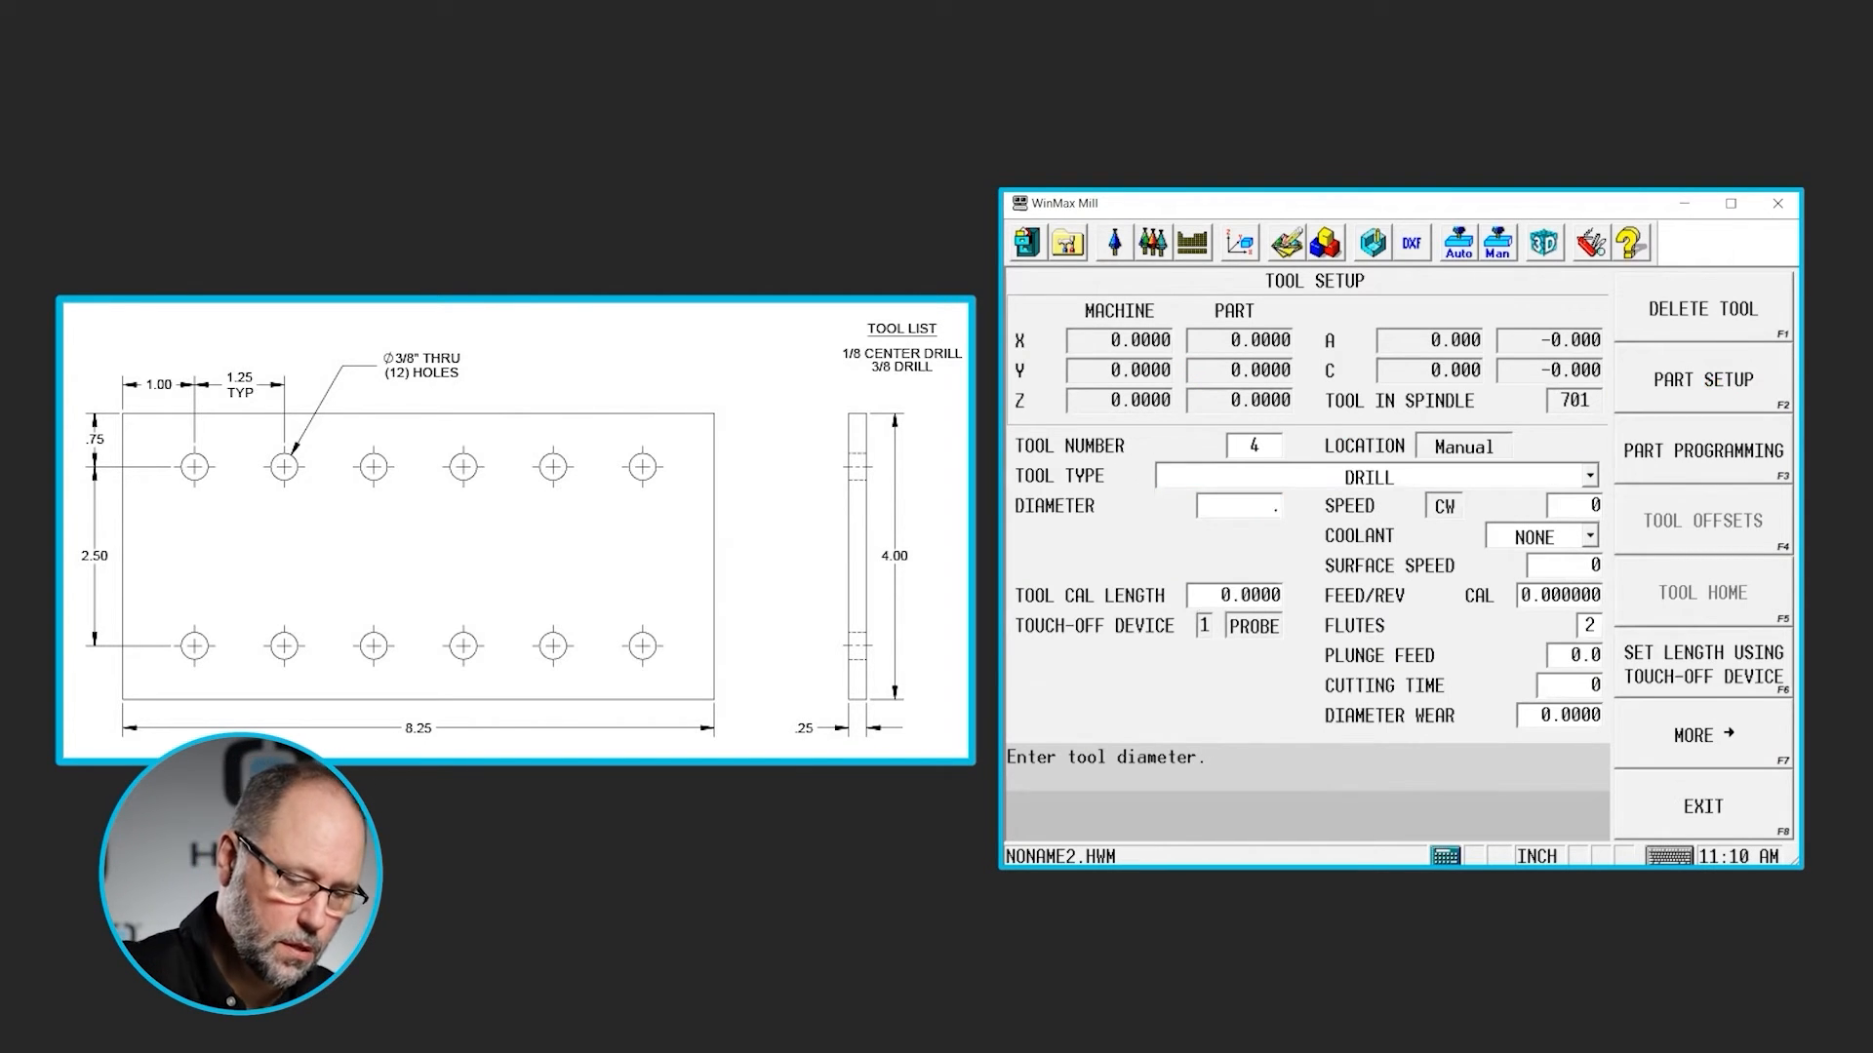
text(375)
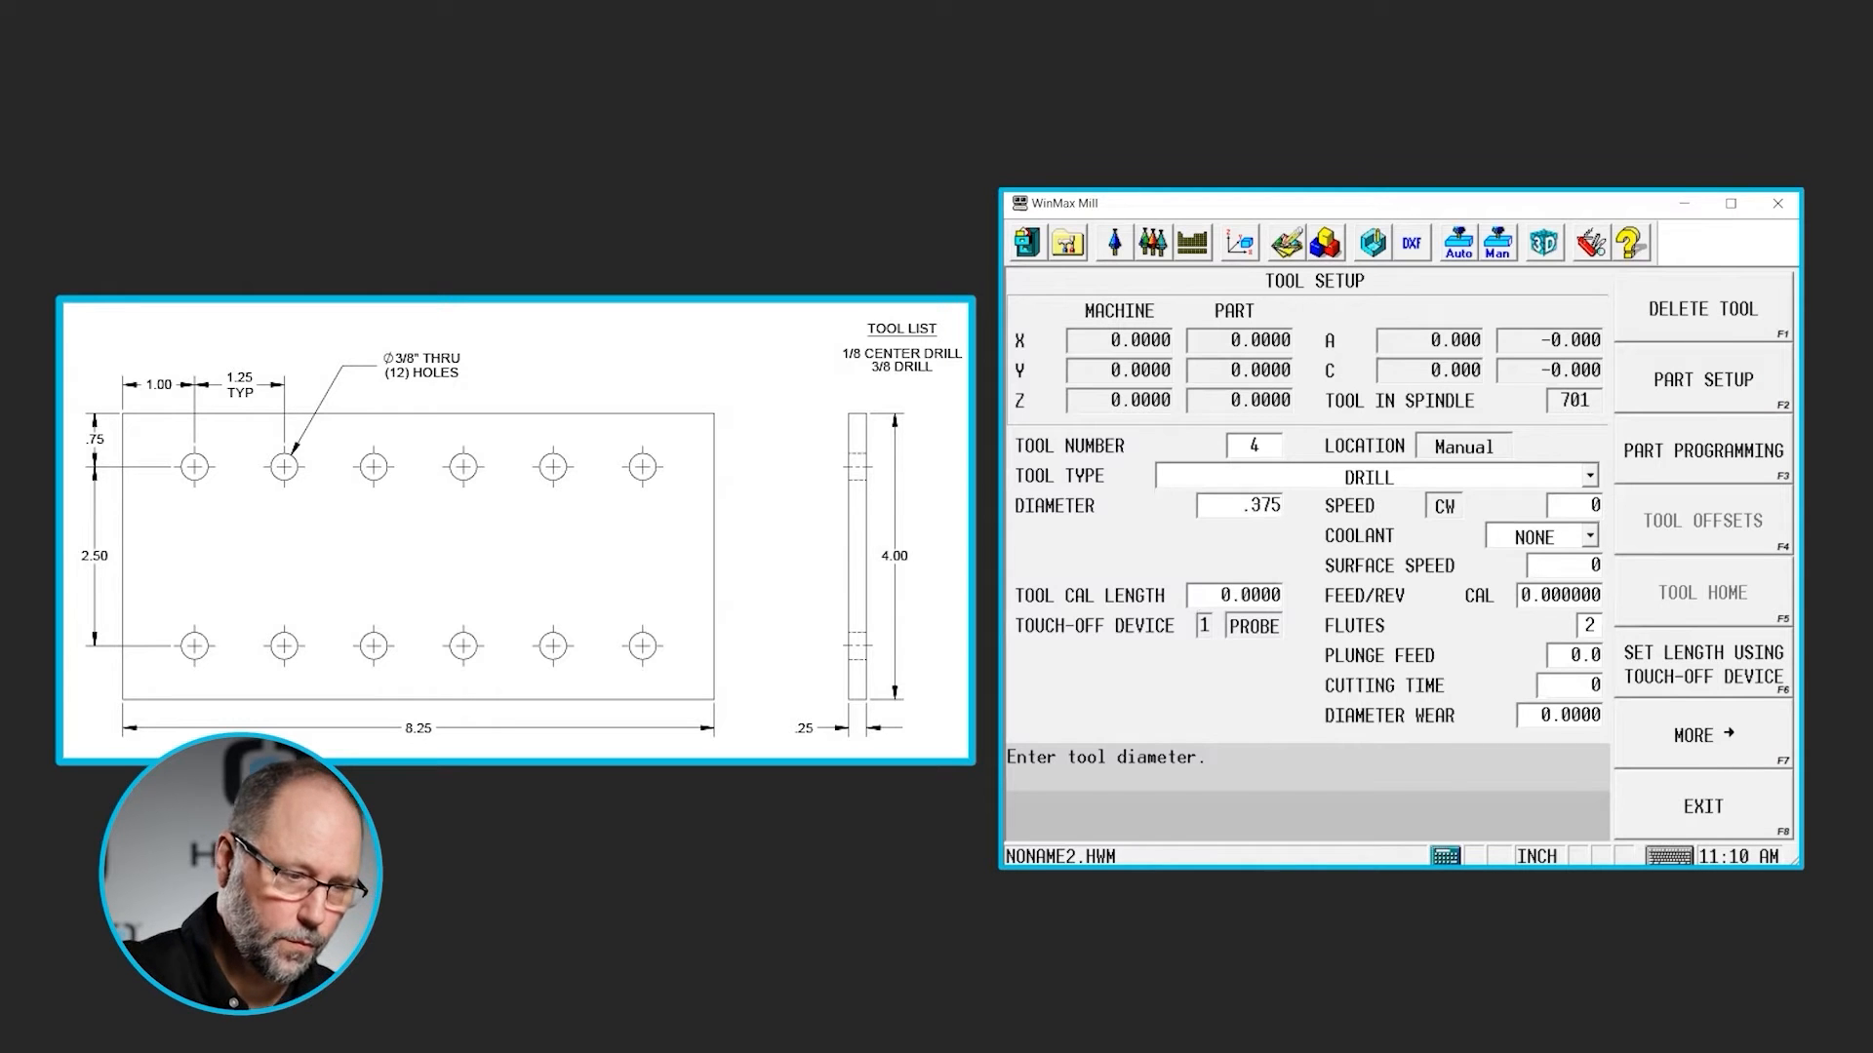
key(Return)
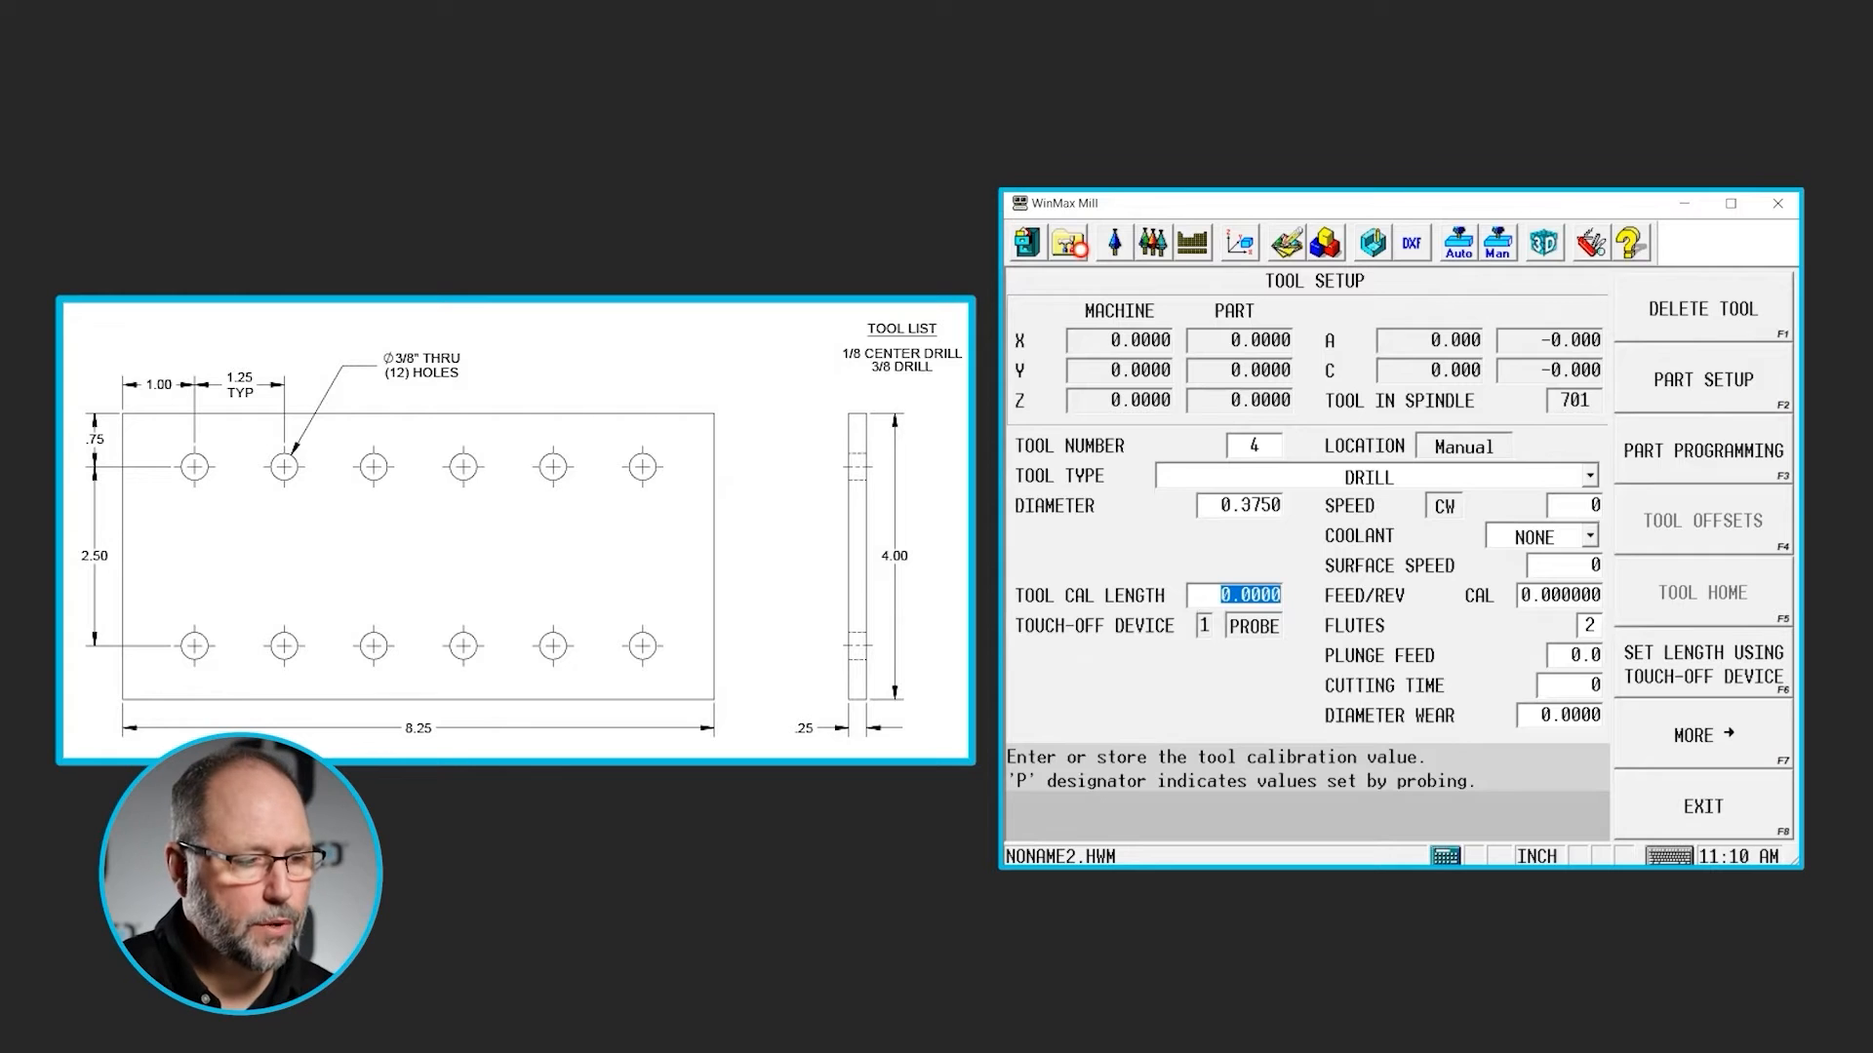
- Insert a Holes block before the end of the program, with a center drill as its first operation
click(1073, 248)
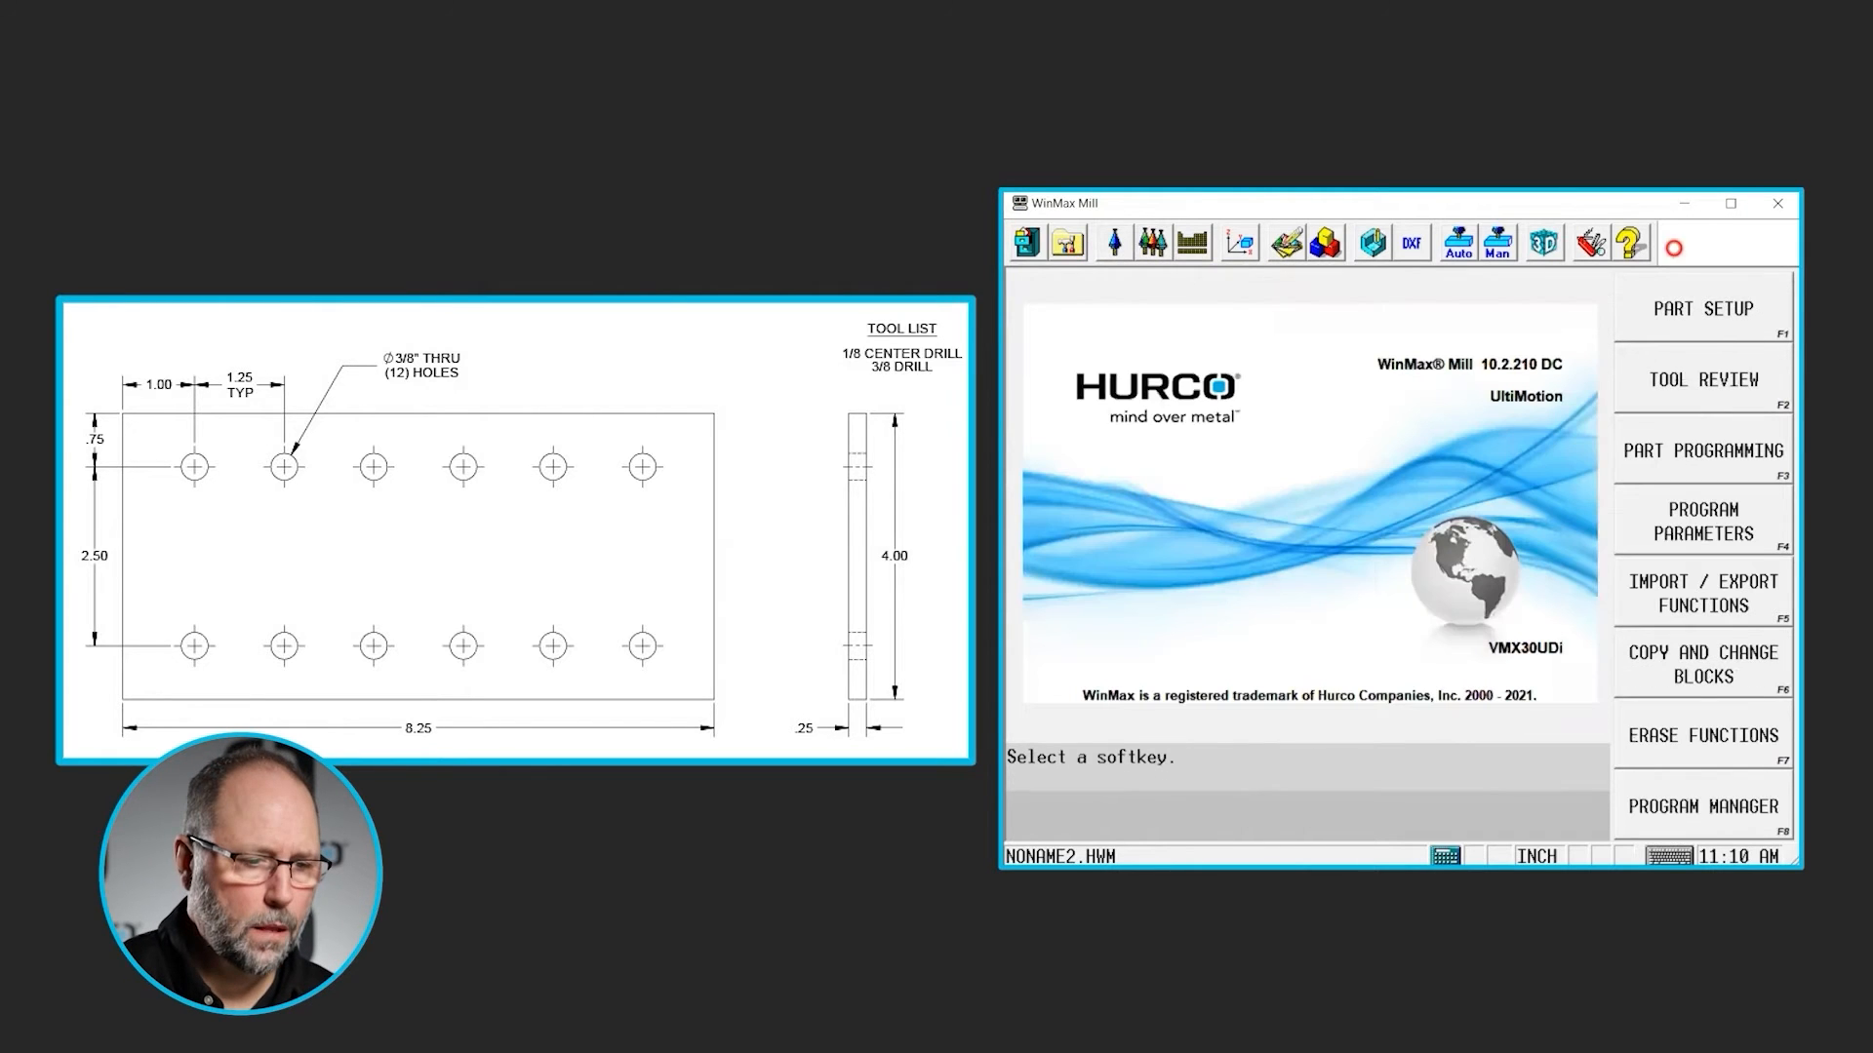
click(1727, 465)
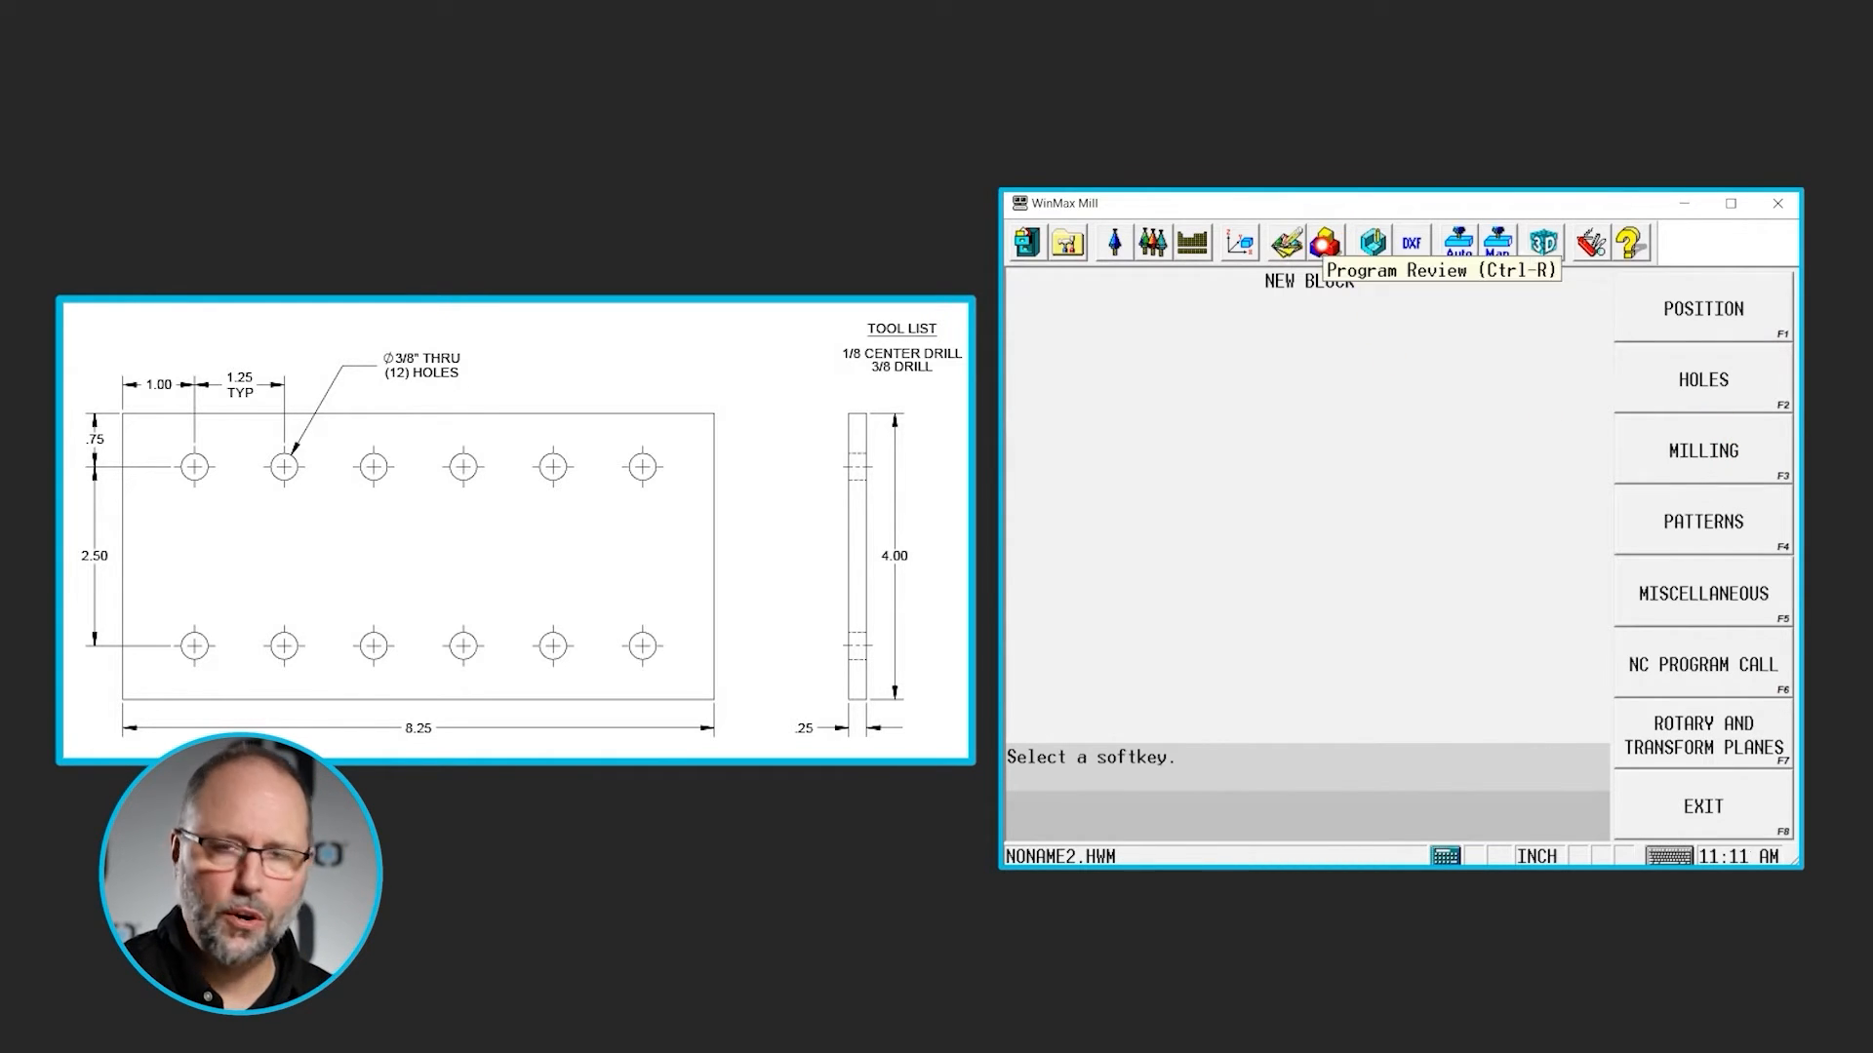
click(1323, 242)
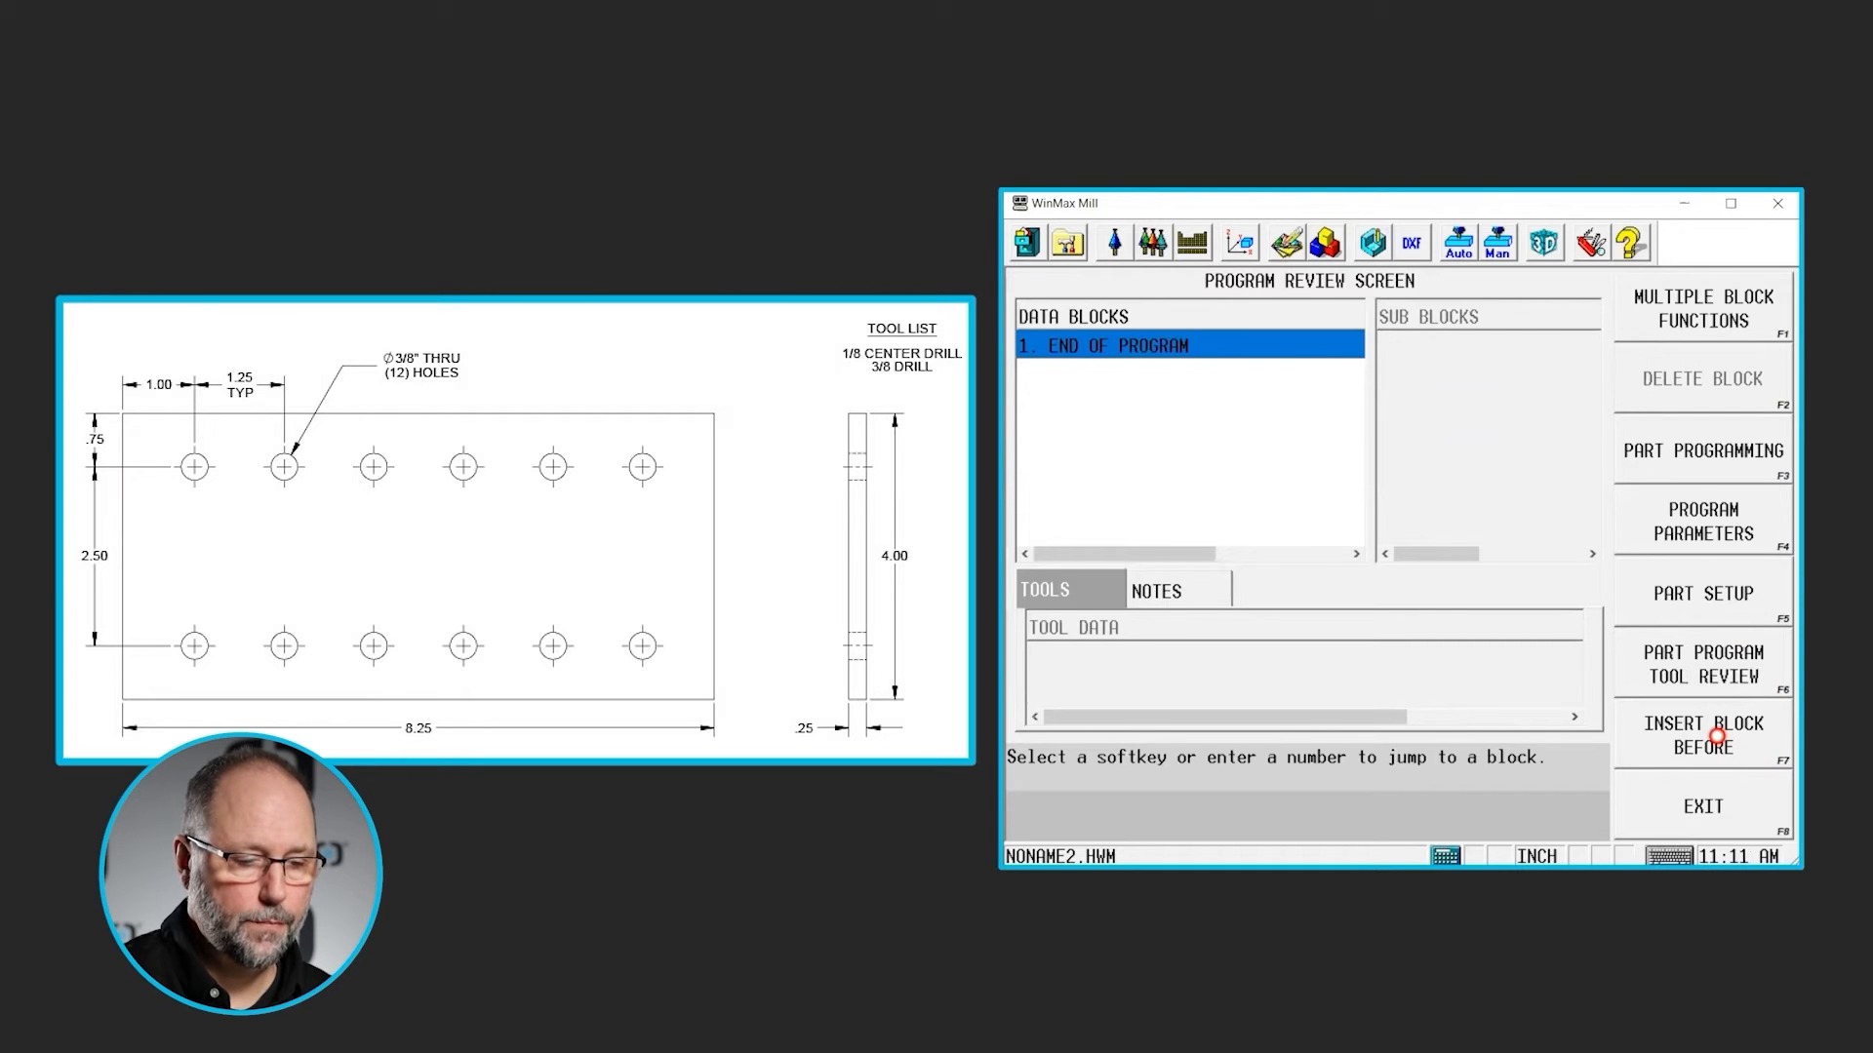
click(1717, 738)
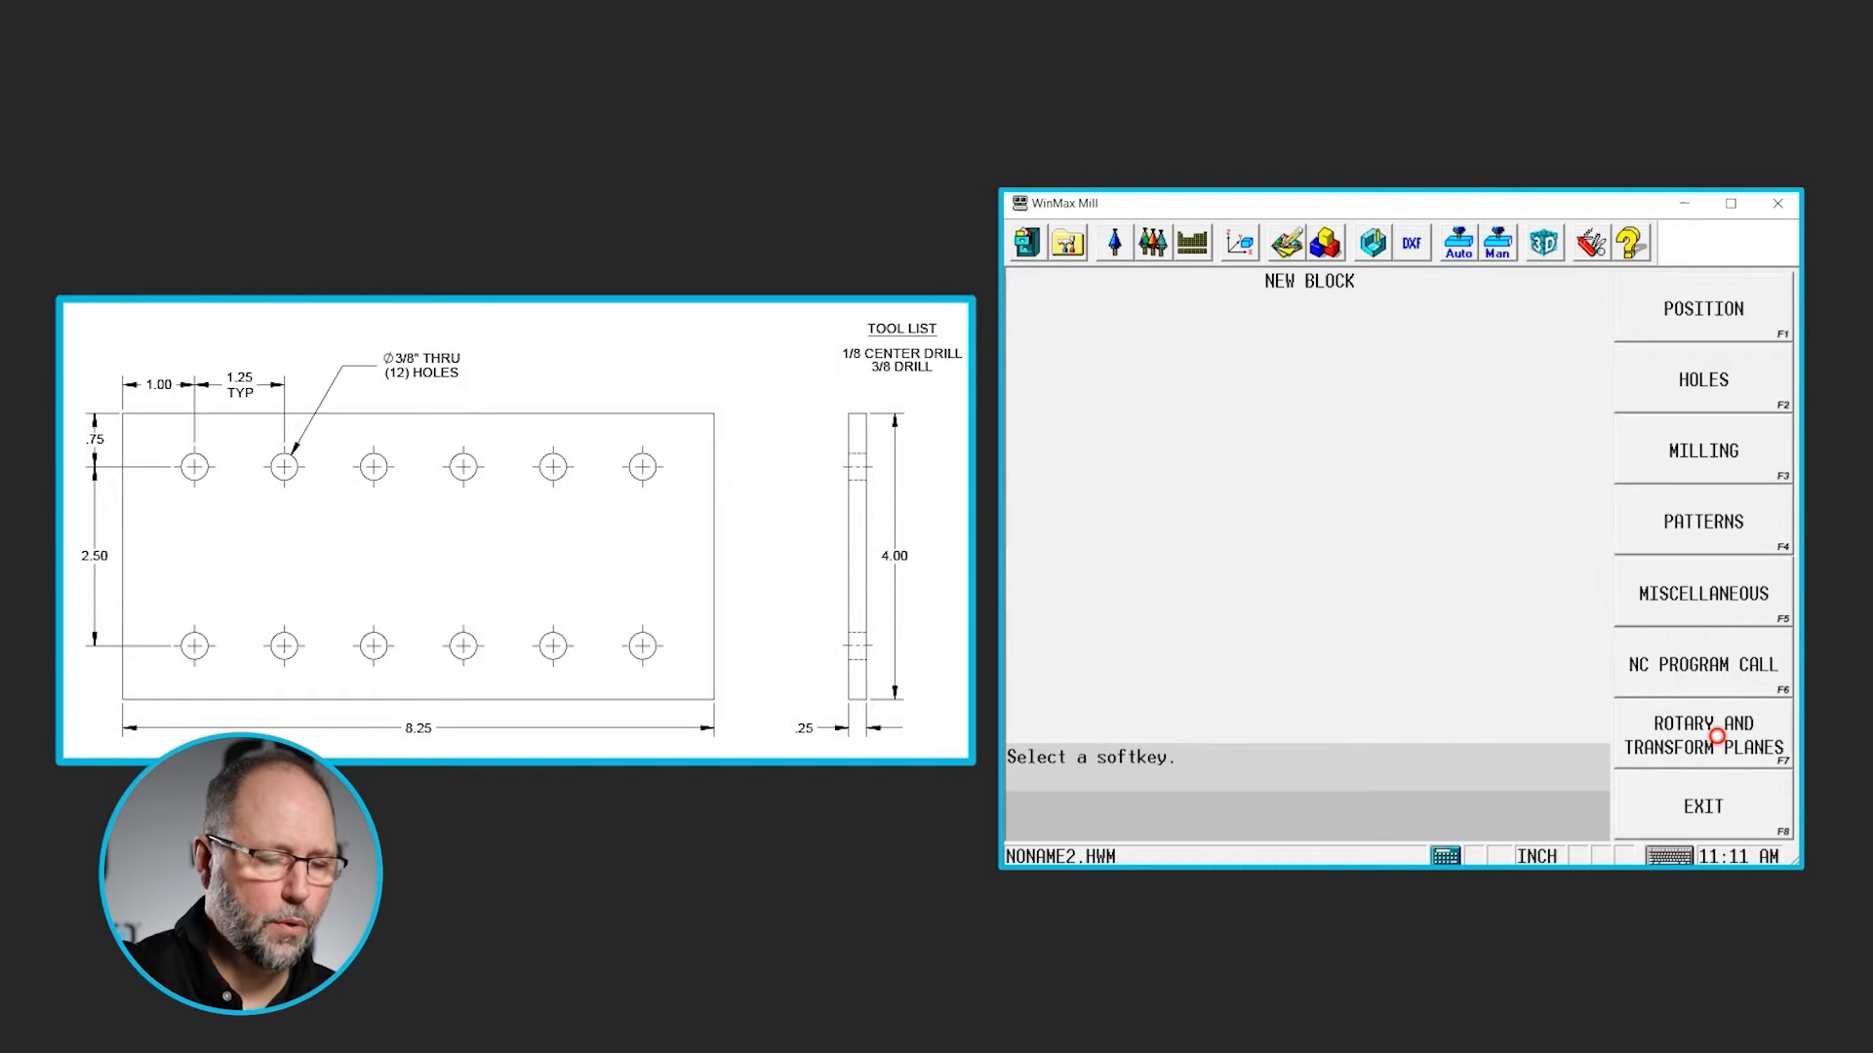
click(1706, 379)
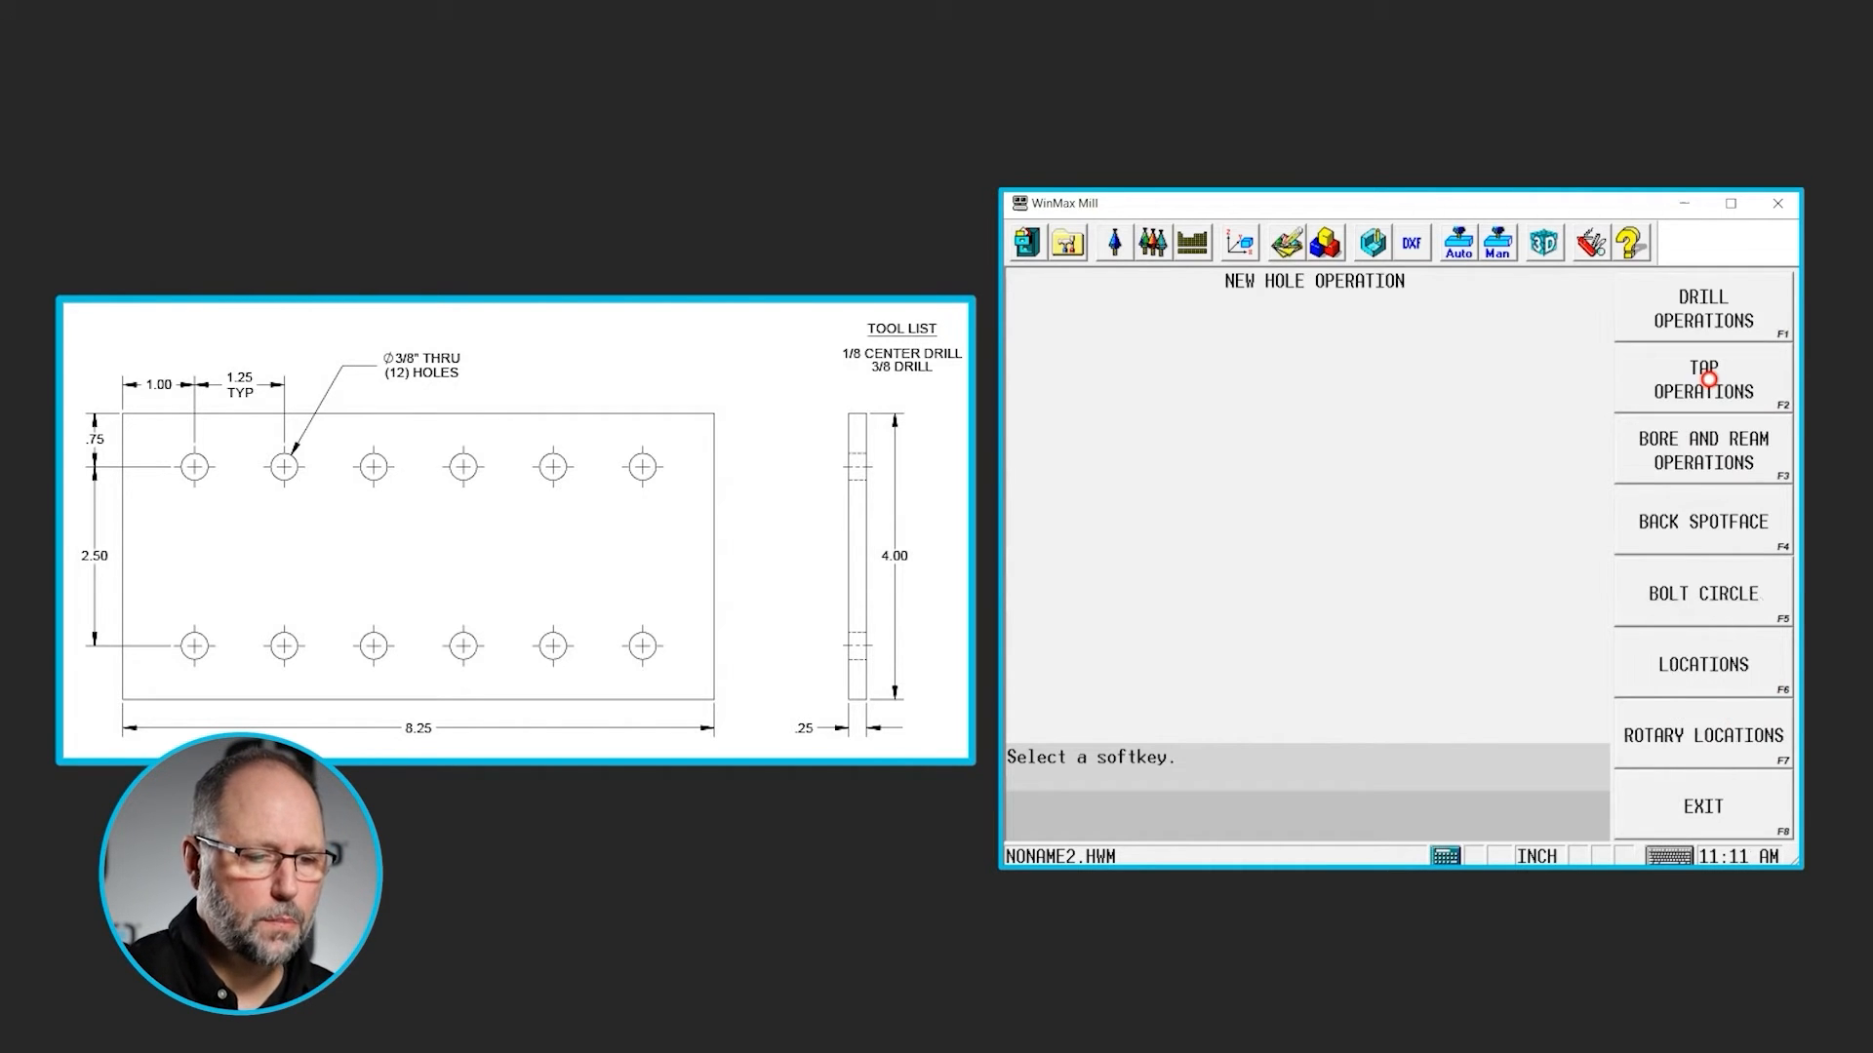
click(1717, 298)
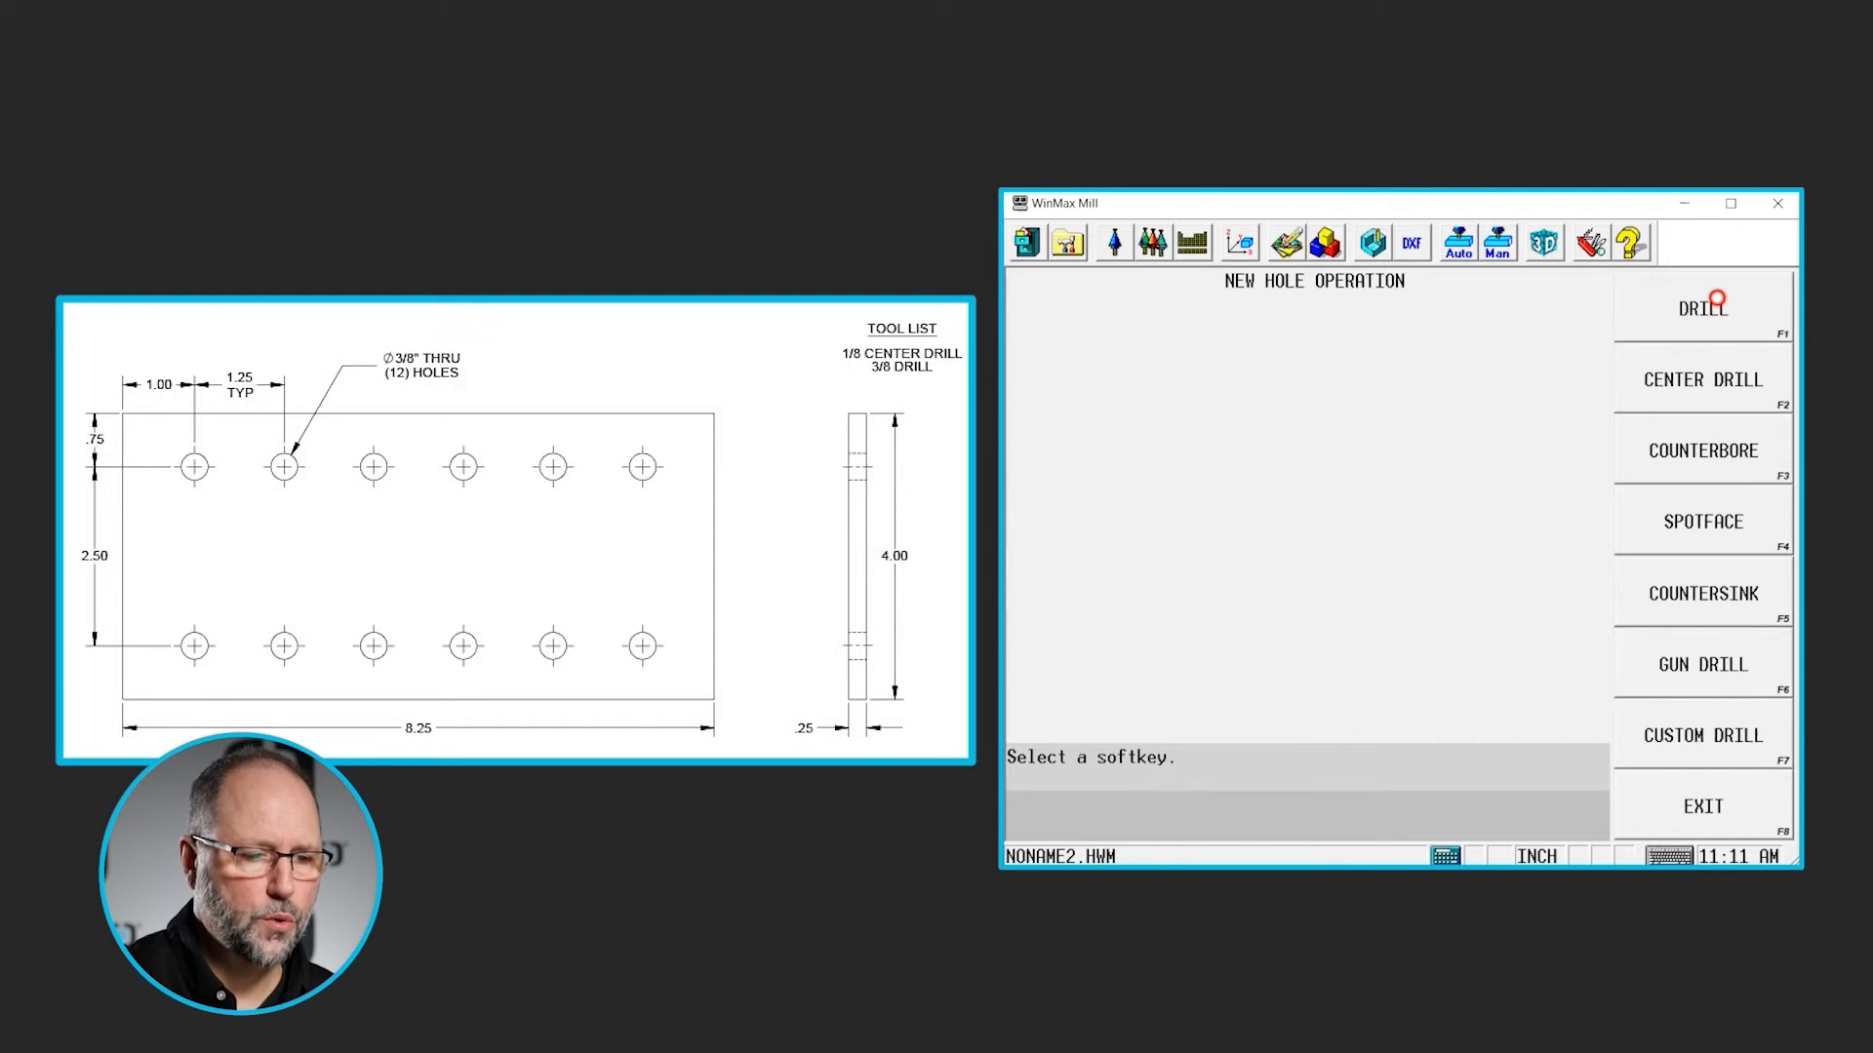
click(1721, 390)
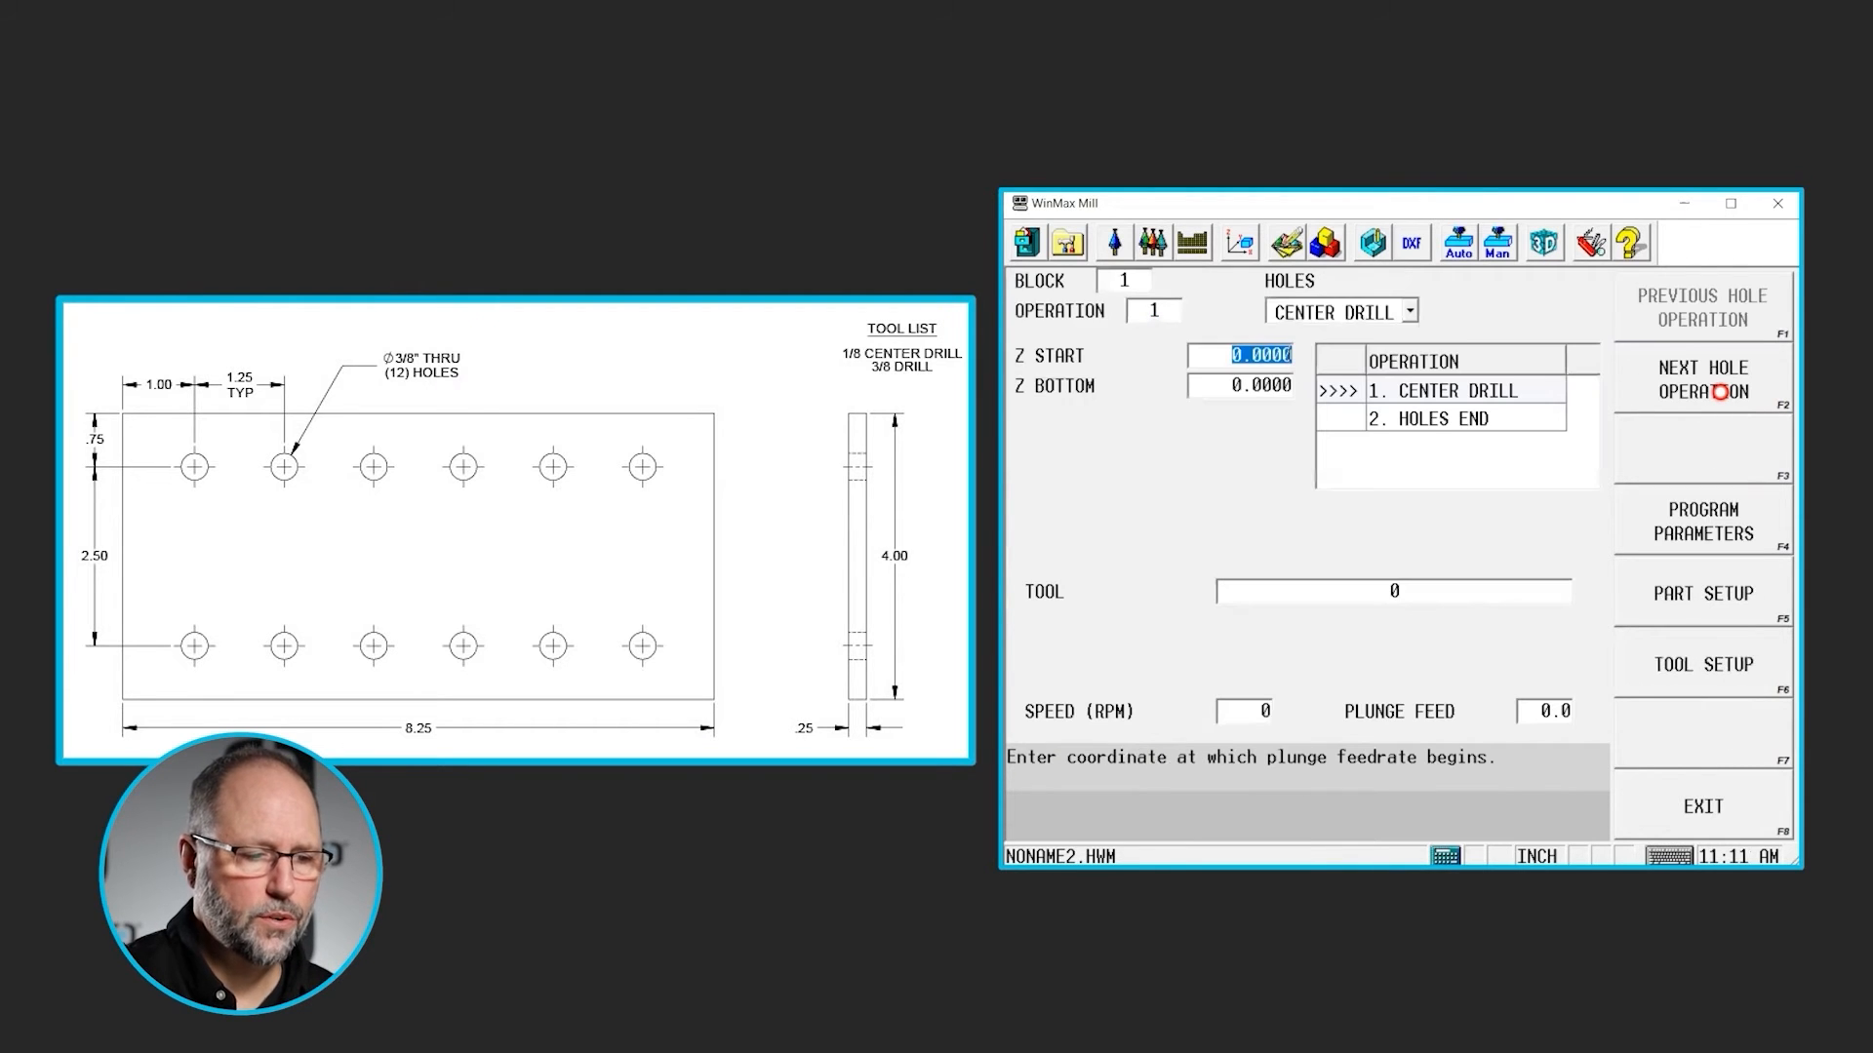
- Set the center drill operation to Z start 0.1 and Z bottom -0.125, using tool 1
text(.1)
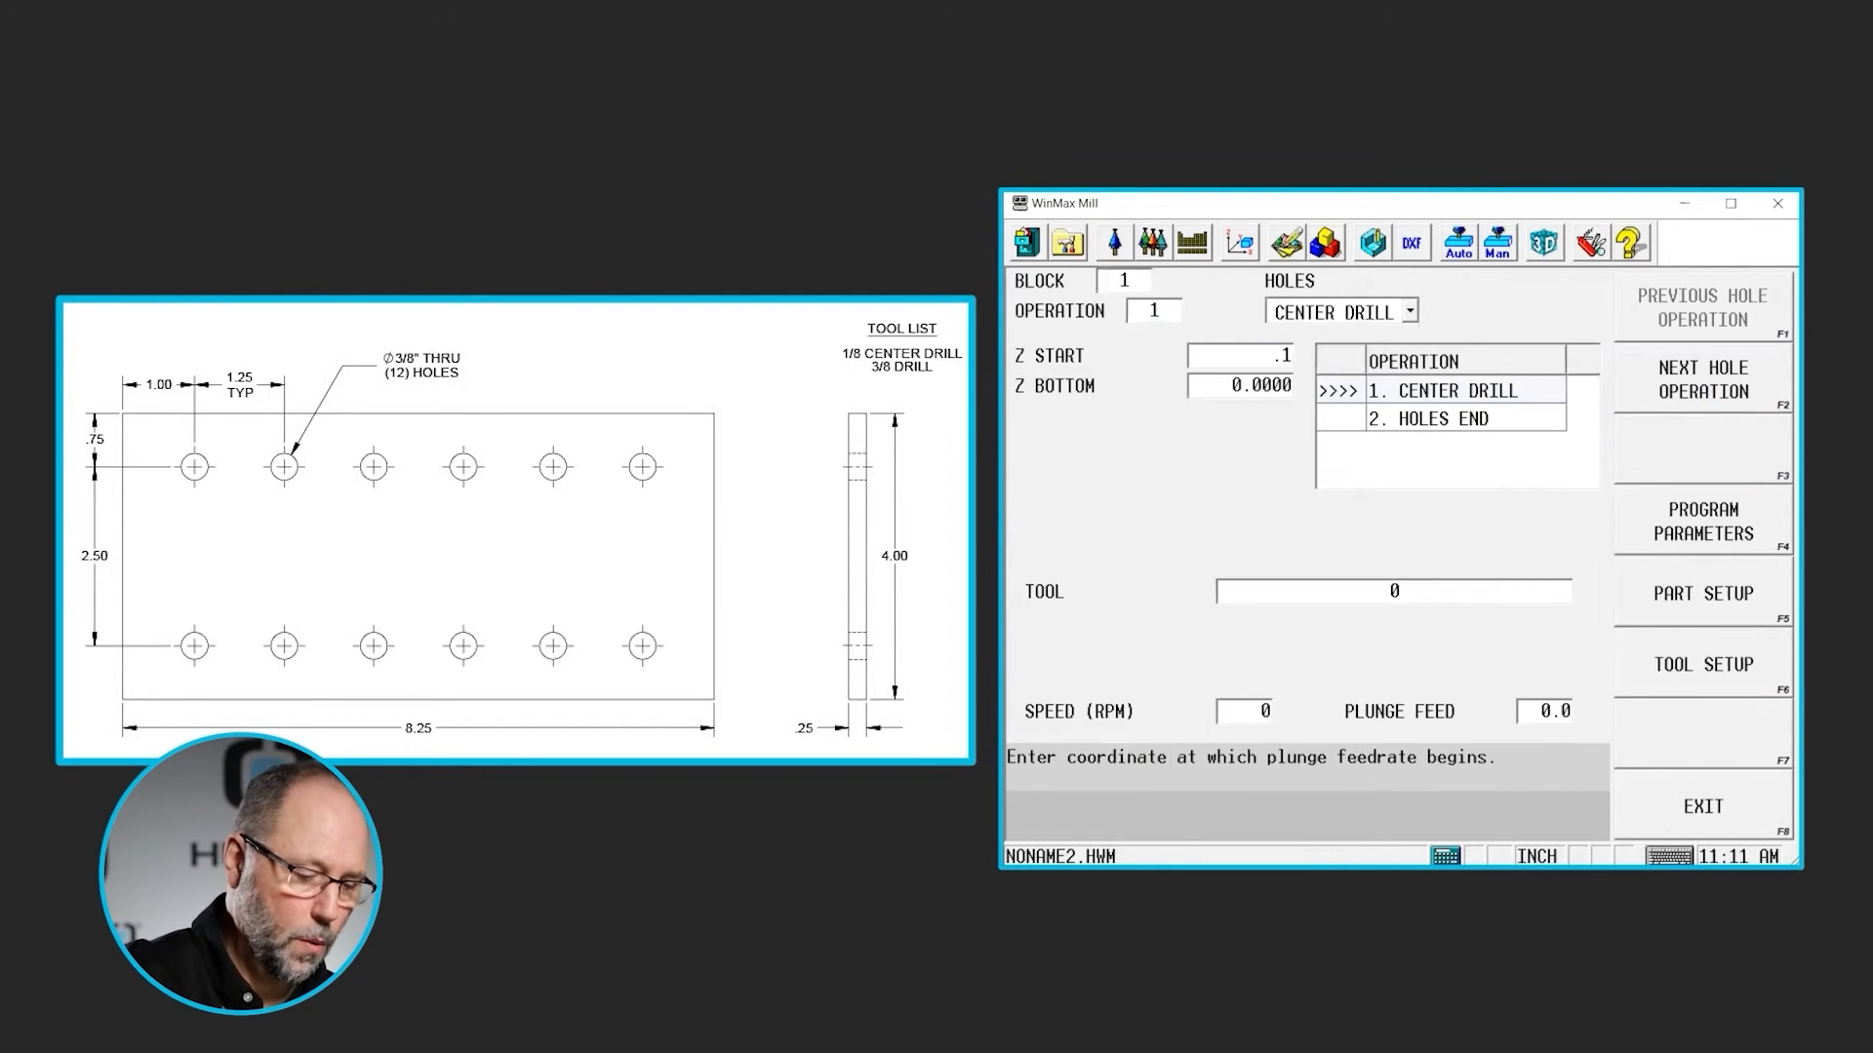
key(Return)
text(-0.125)
key(Return)
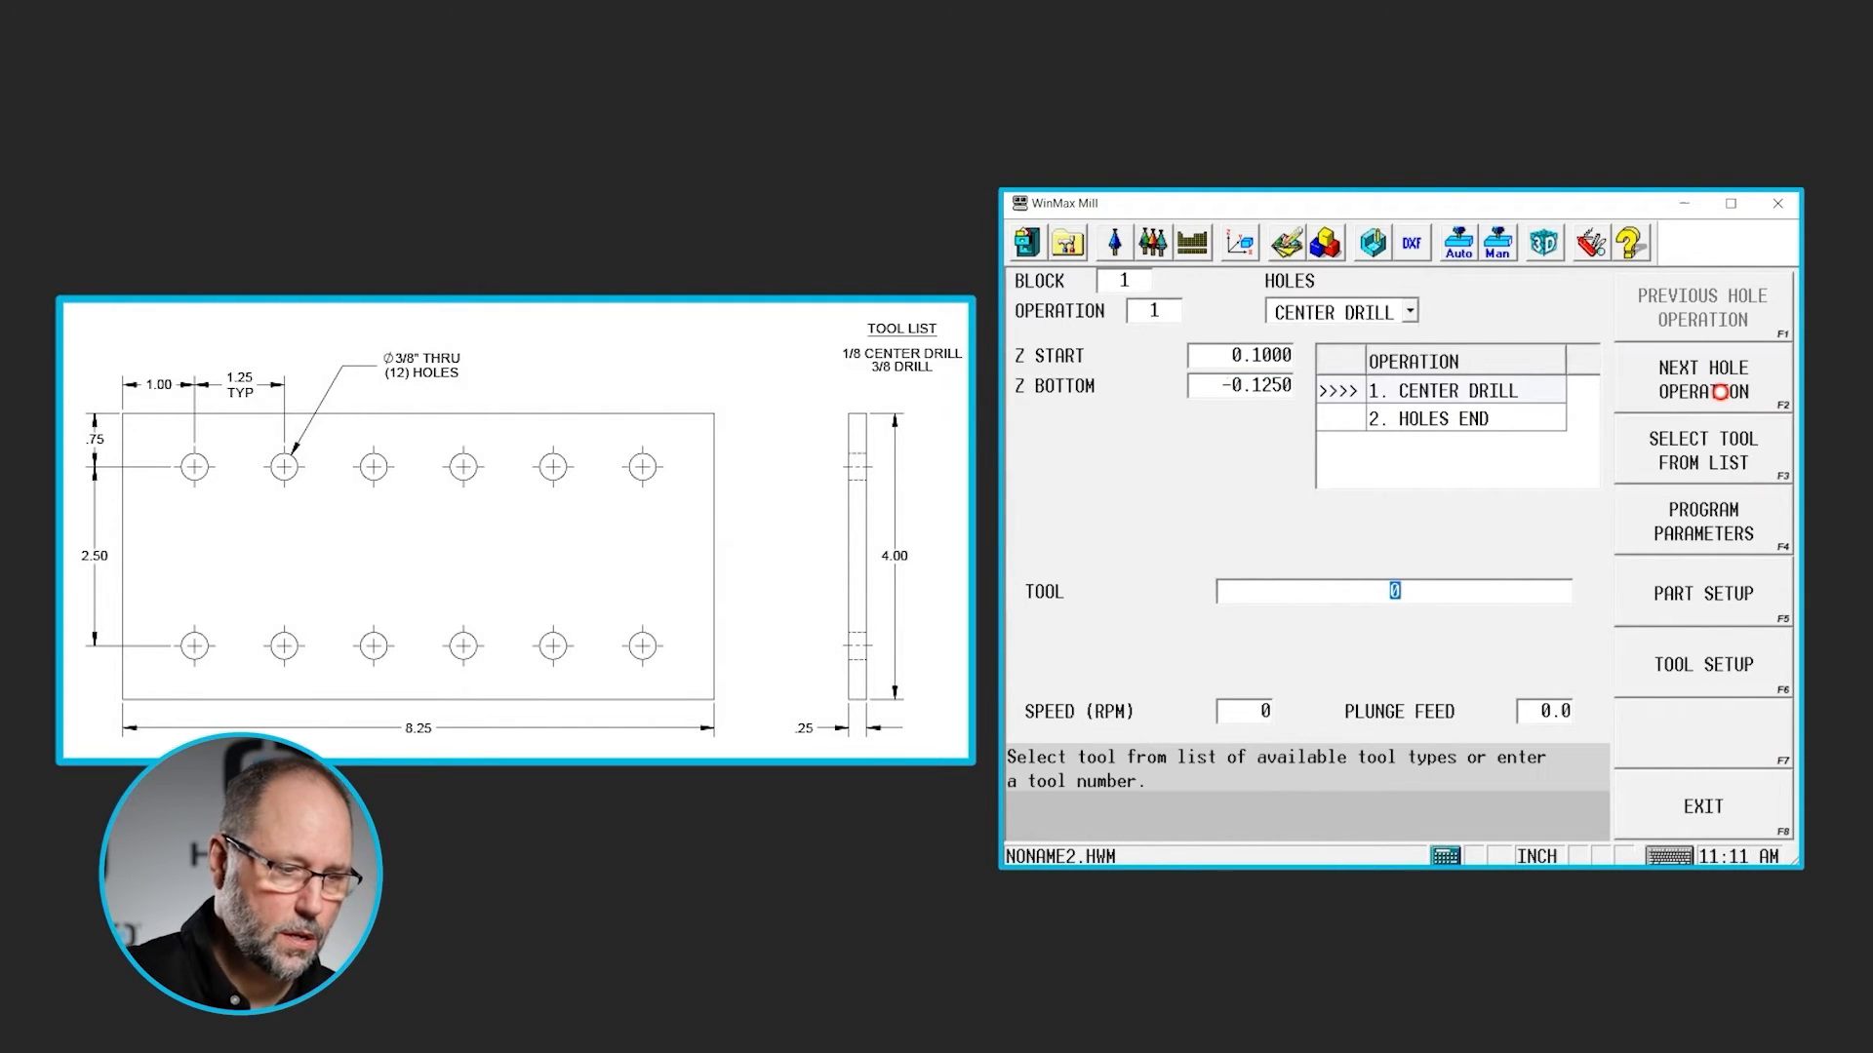
text(1)
key(Return)
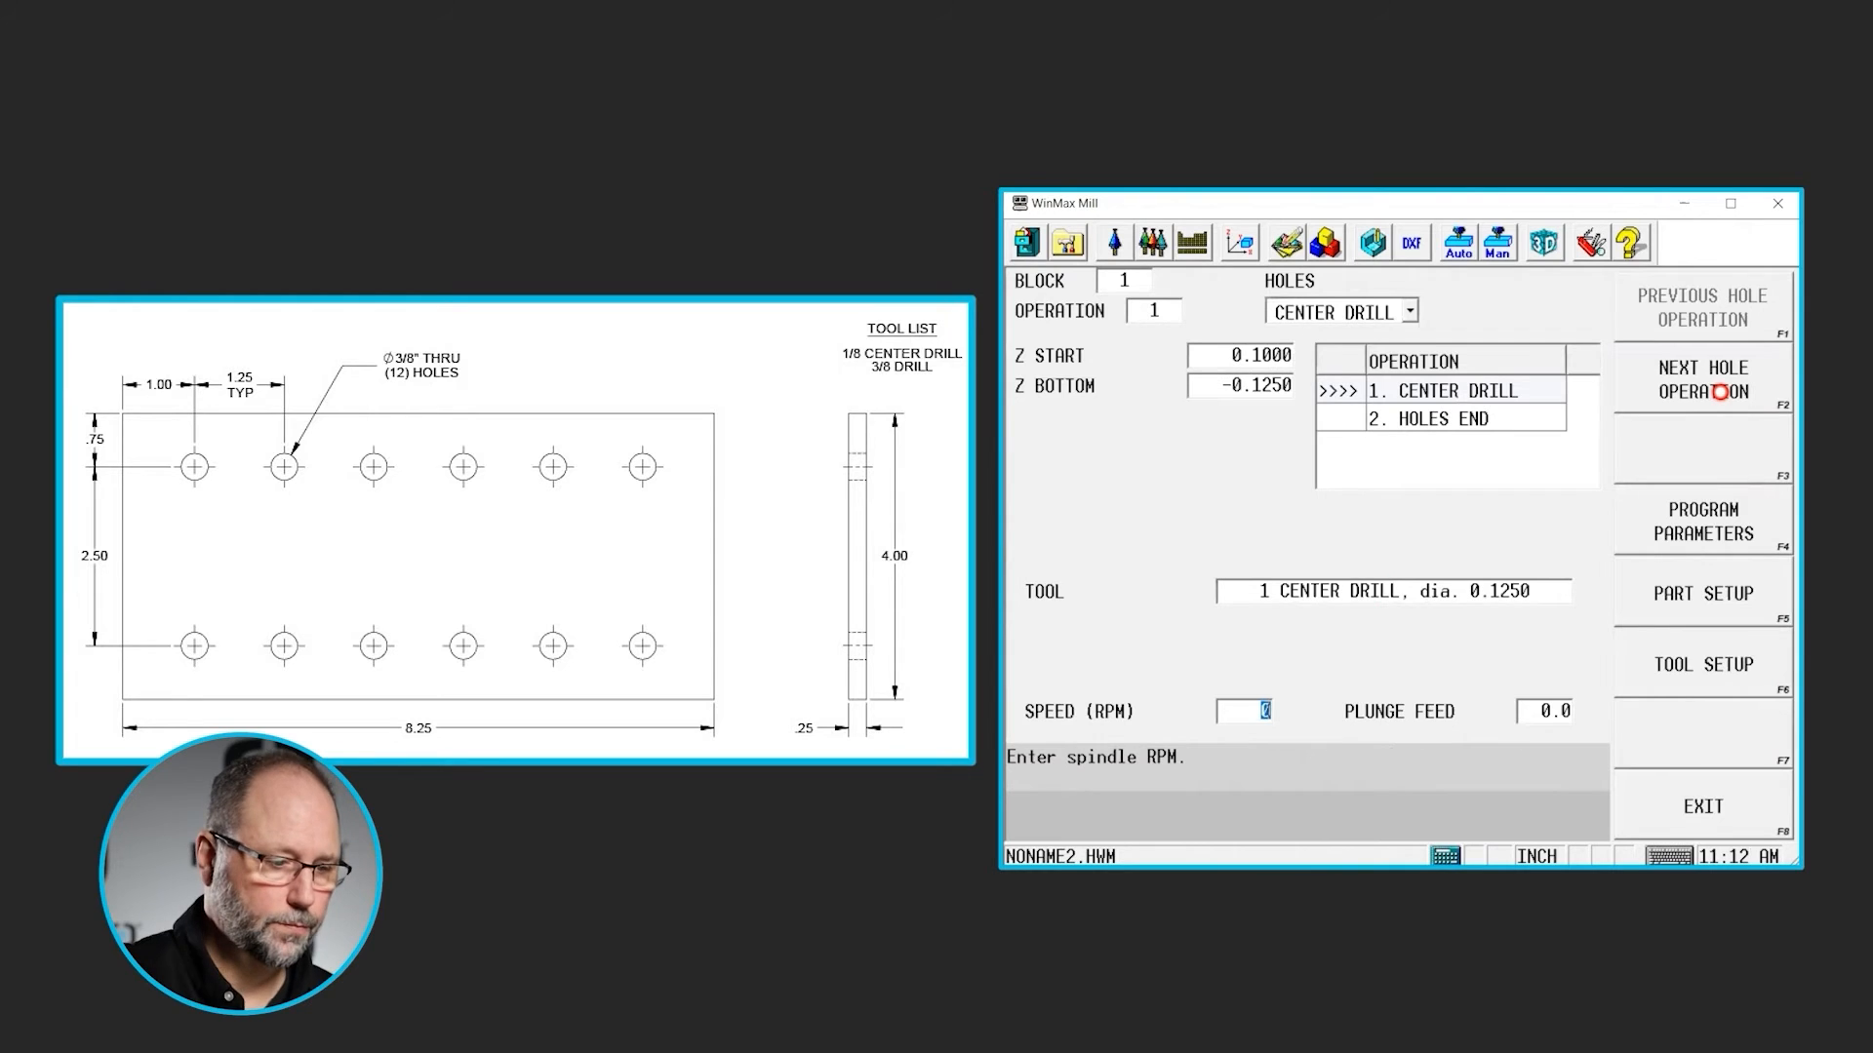
- Add a drill operation after the center drill, with Z bottom -0.26 and tool 4
click(1688, 400)
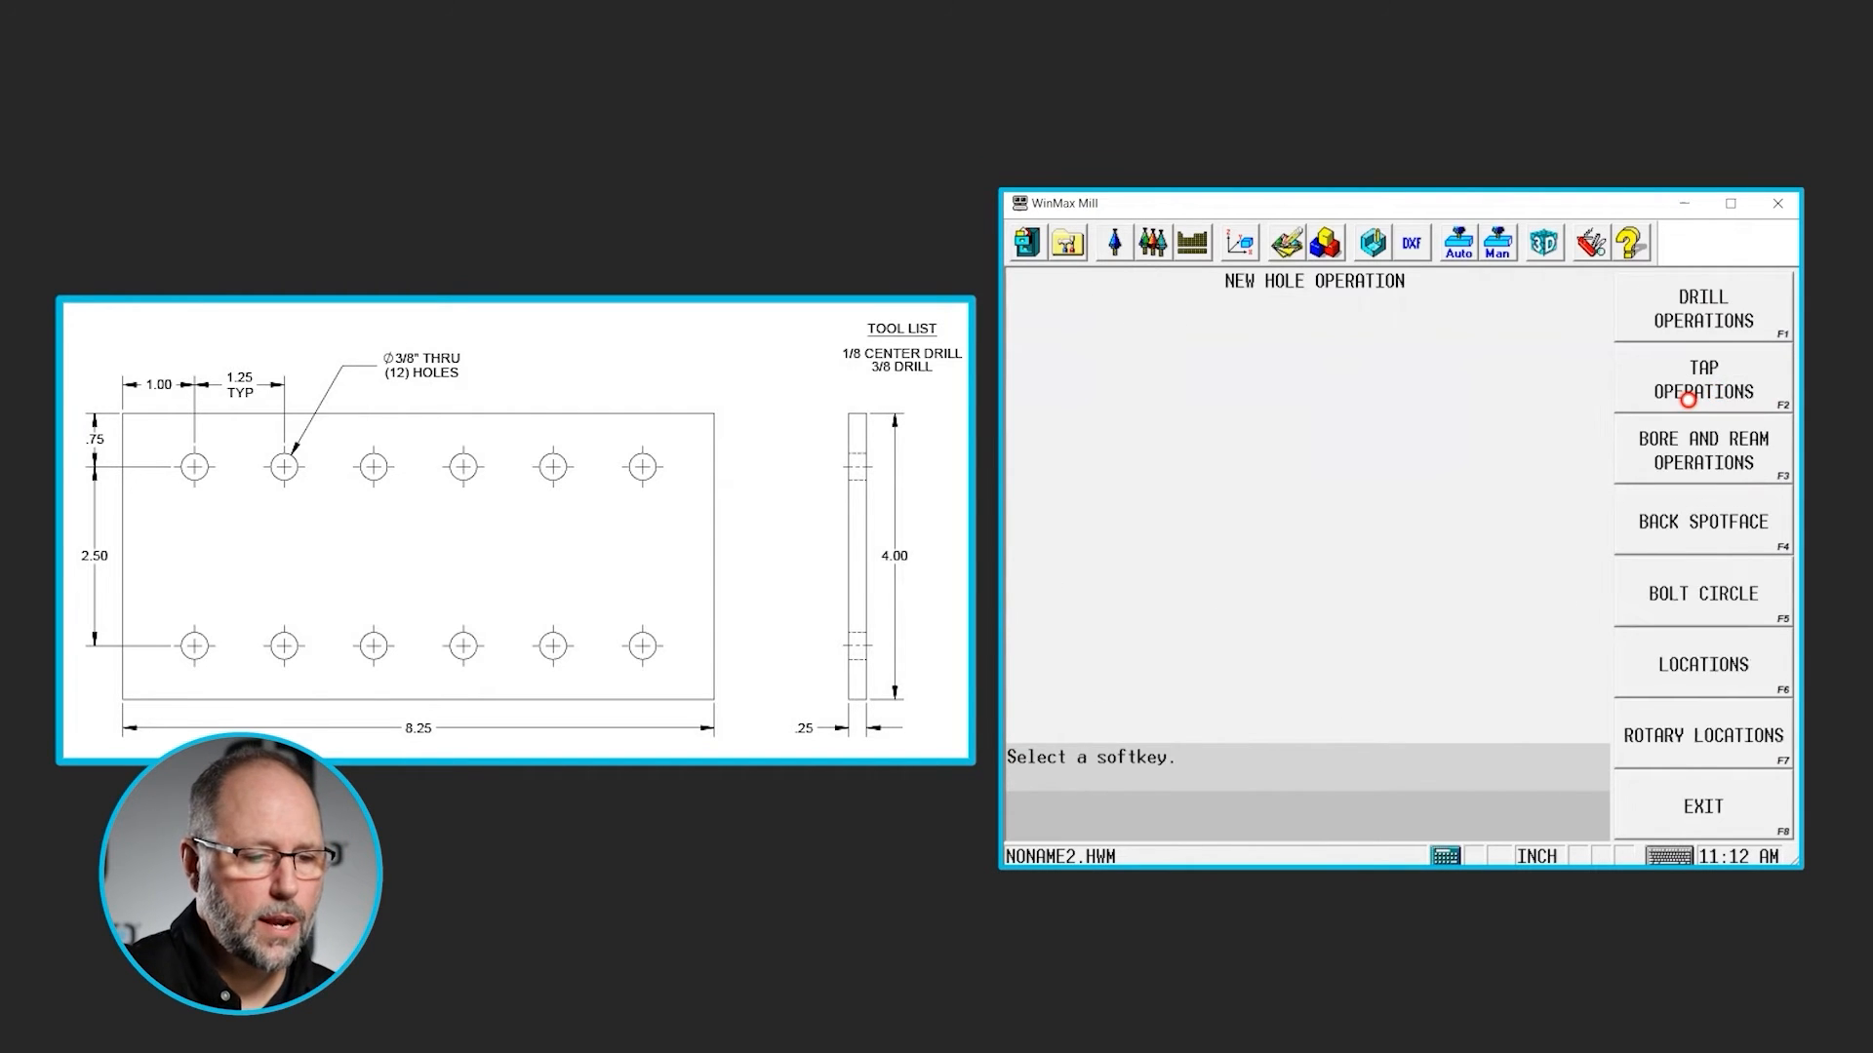
click(1699, 320)
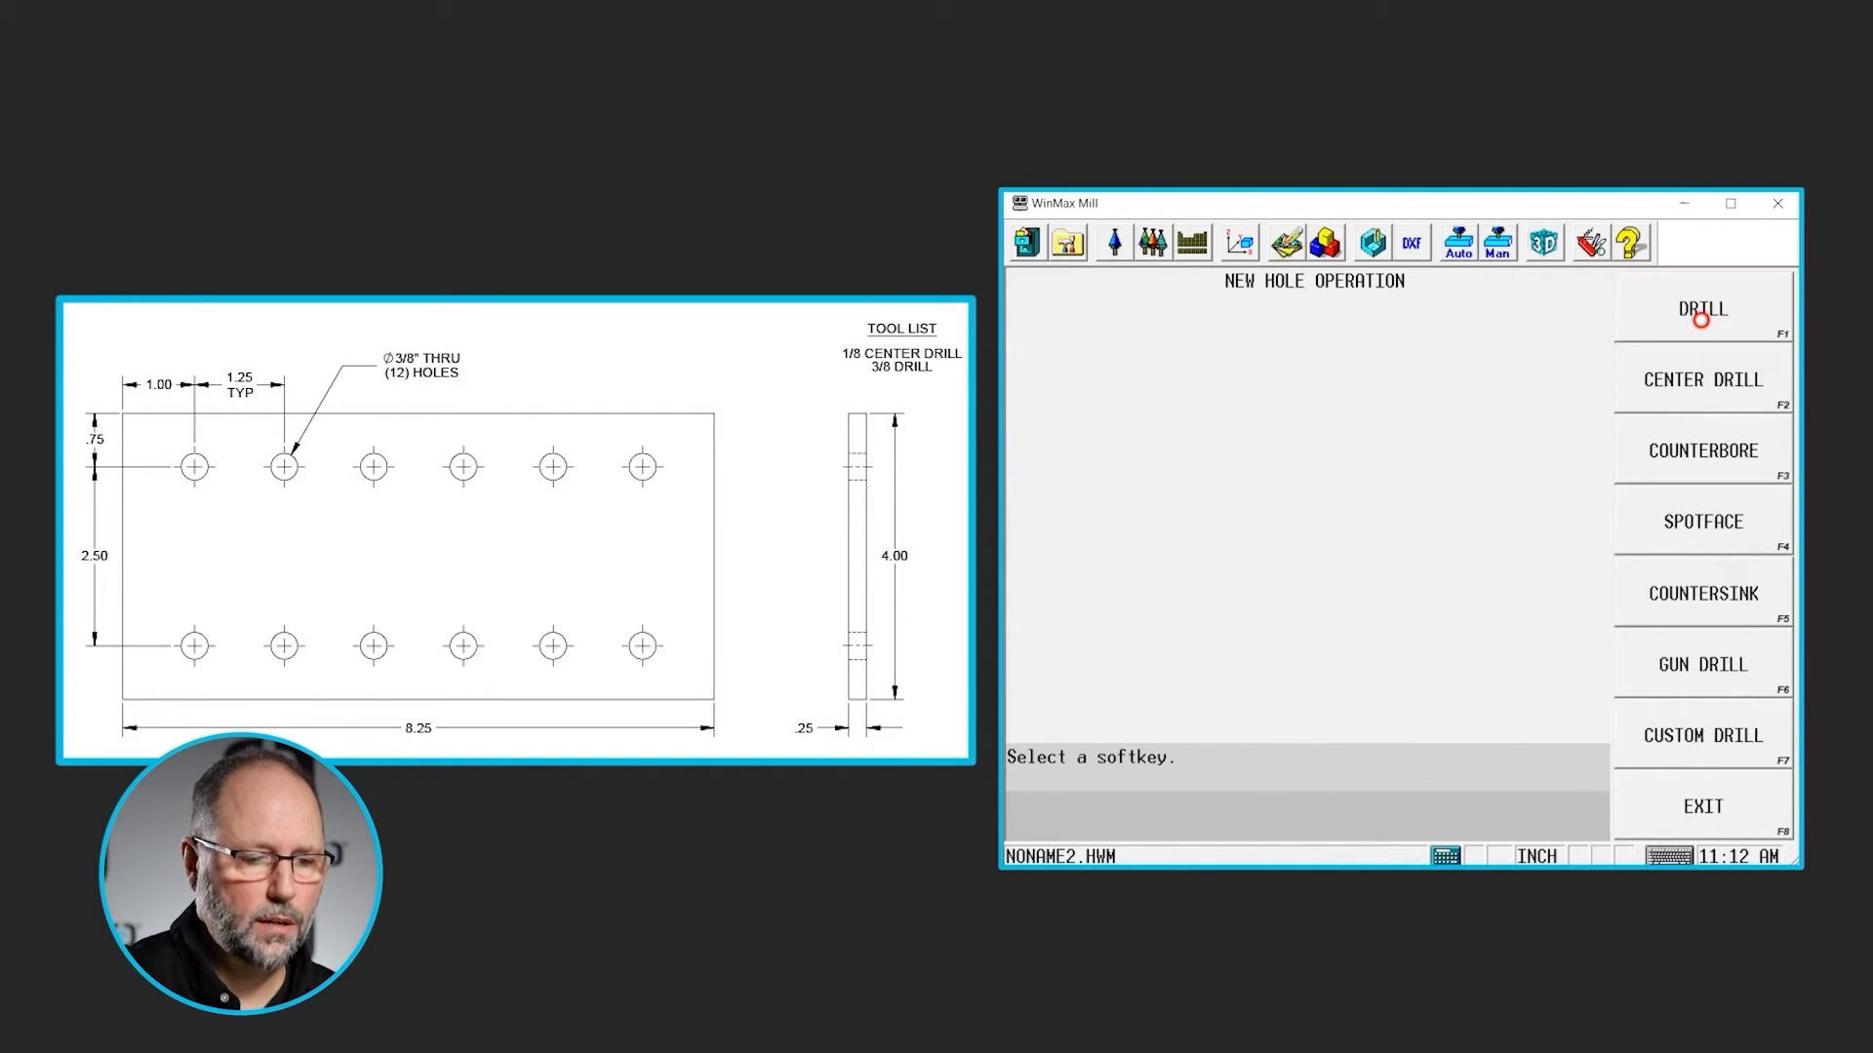
click(1690, 319)
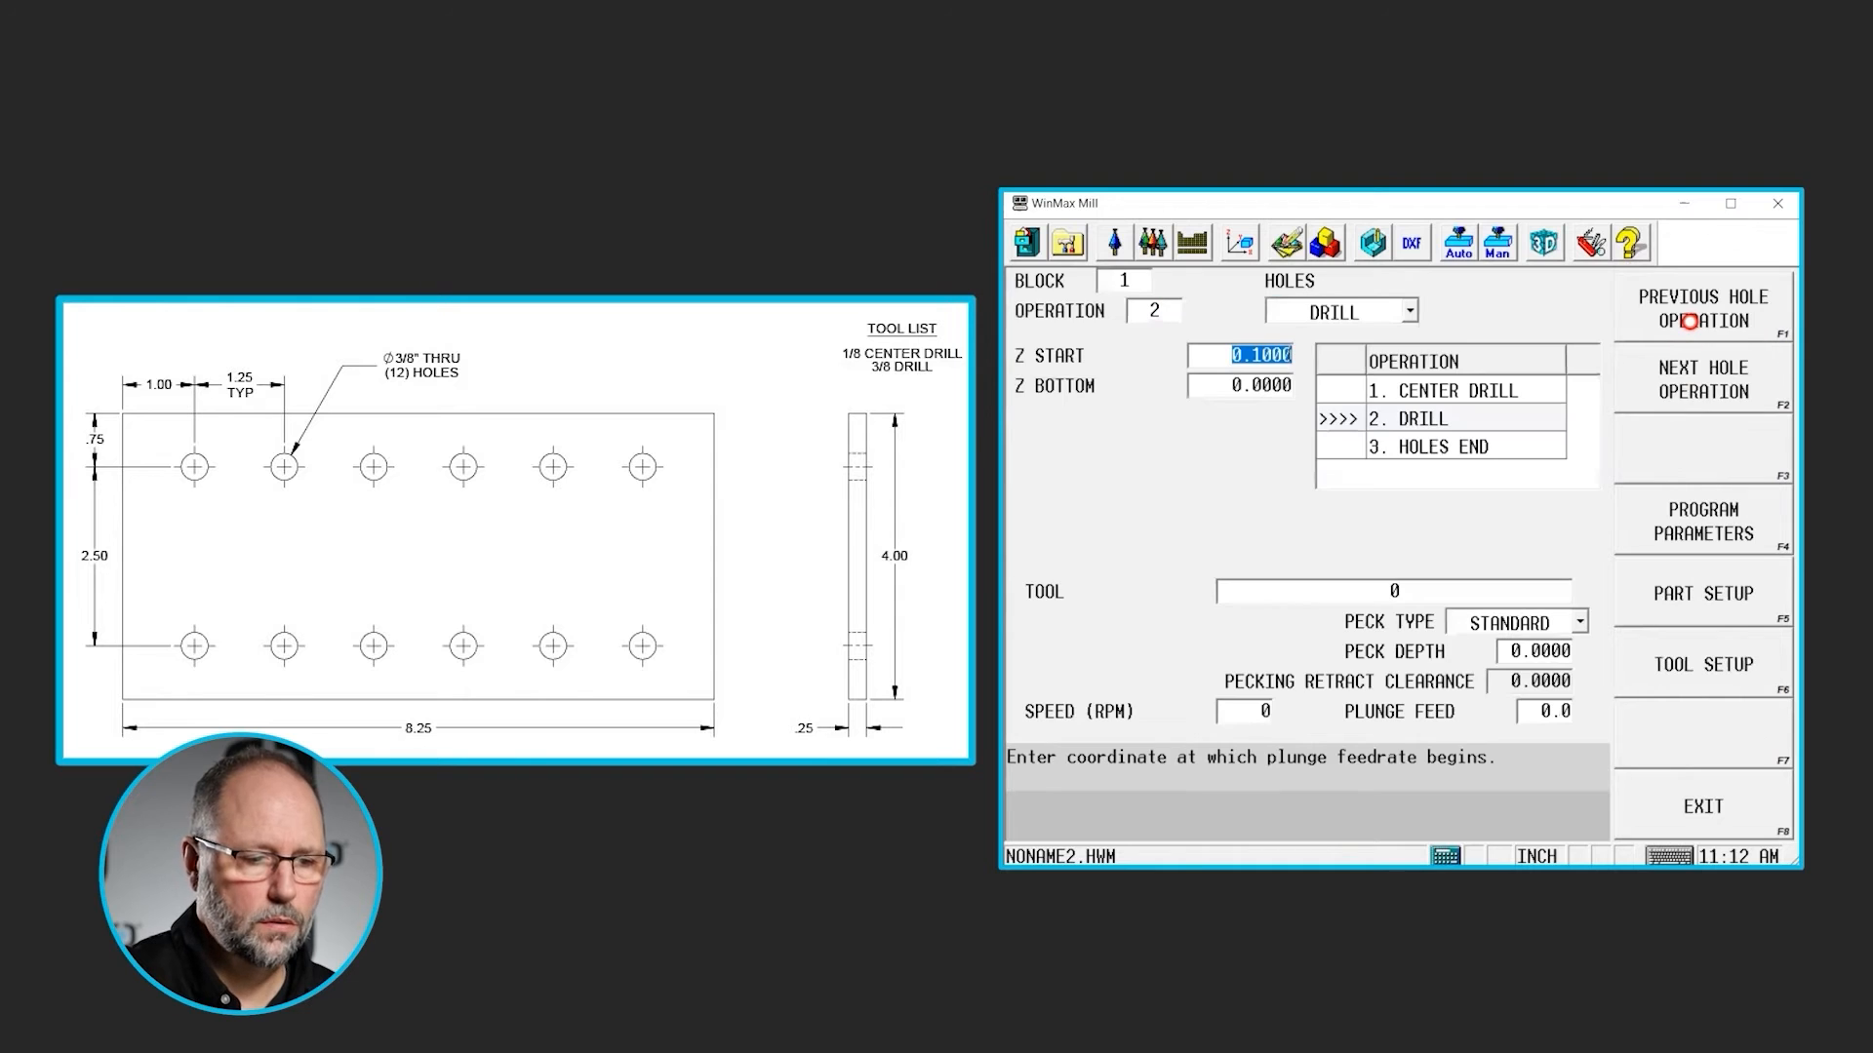
key(Return)
key(BackSpace)
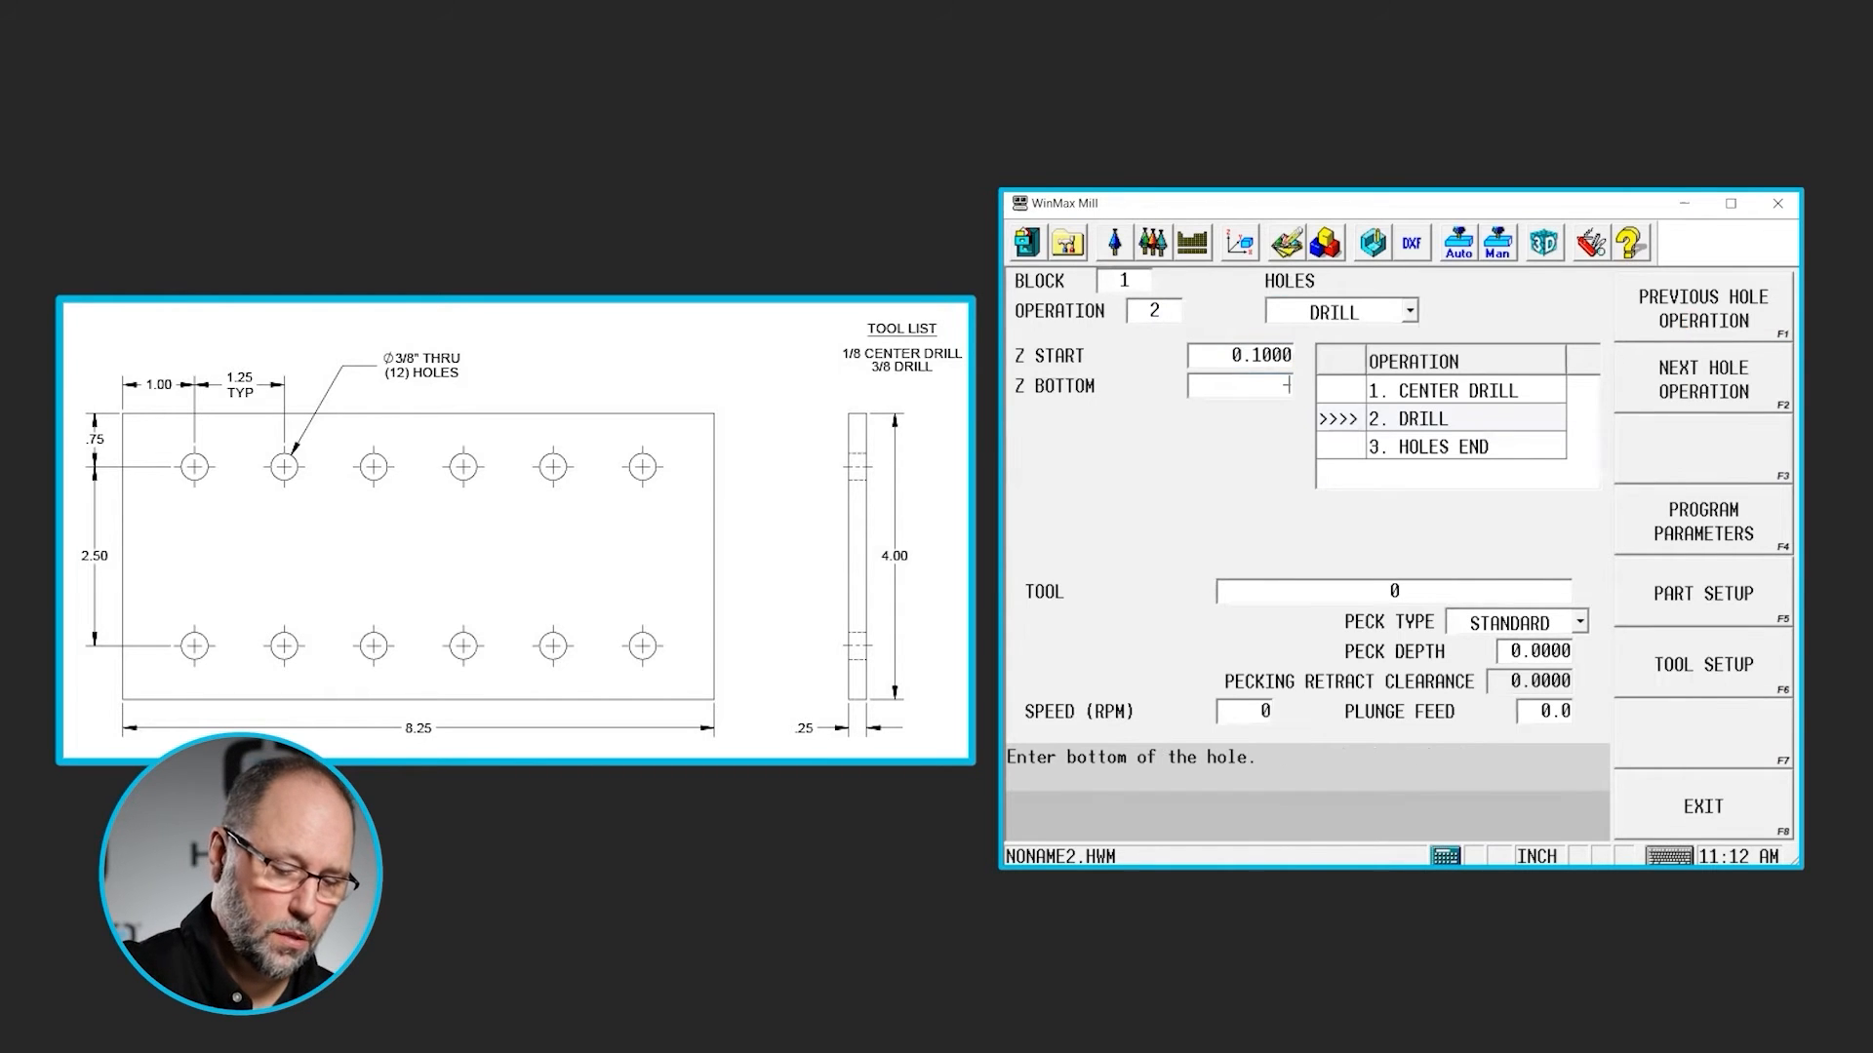
text(-0.26)
key(Return)
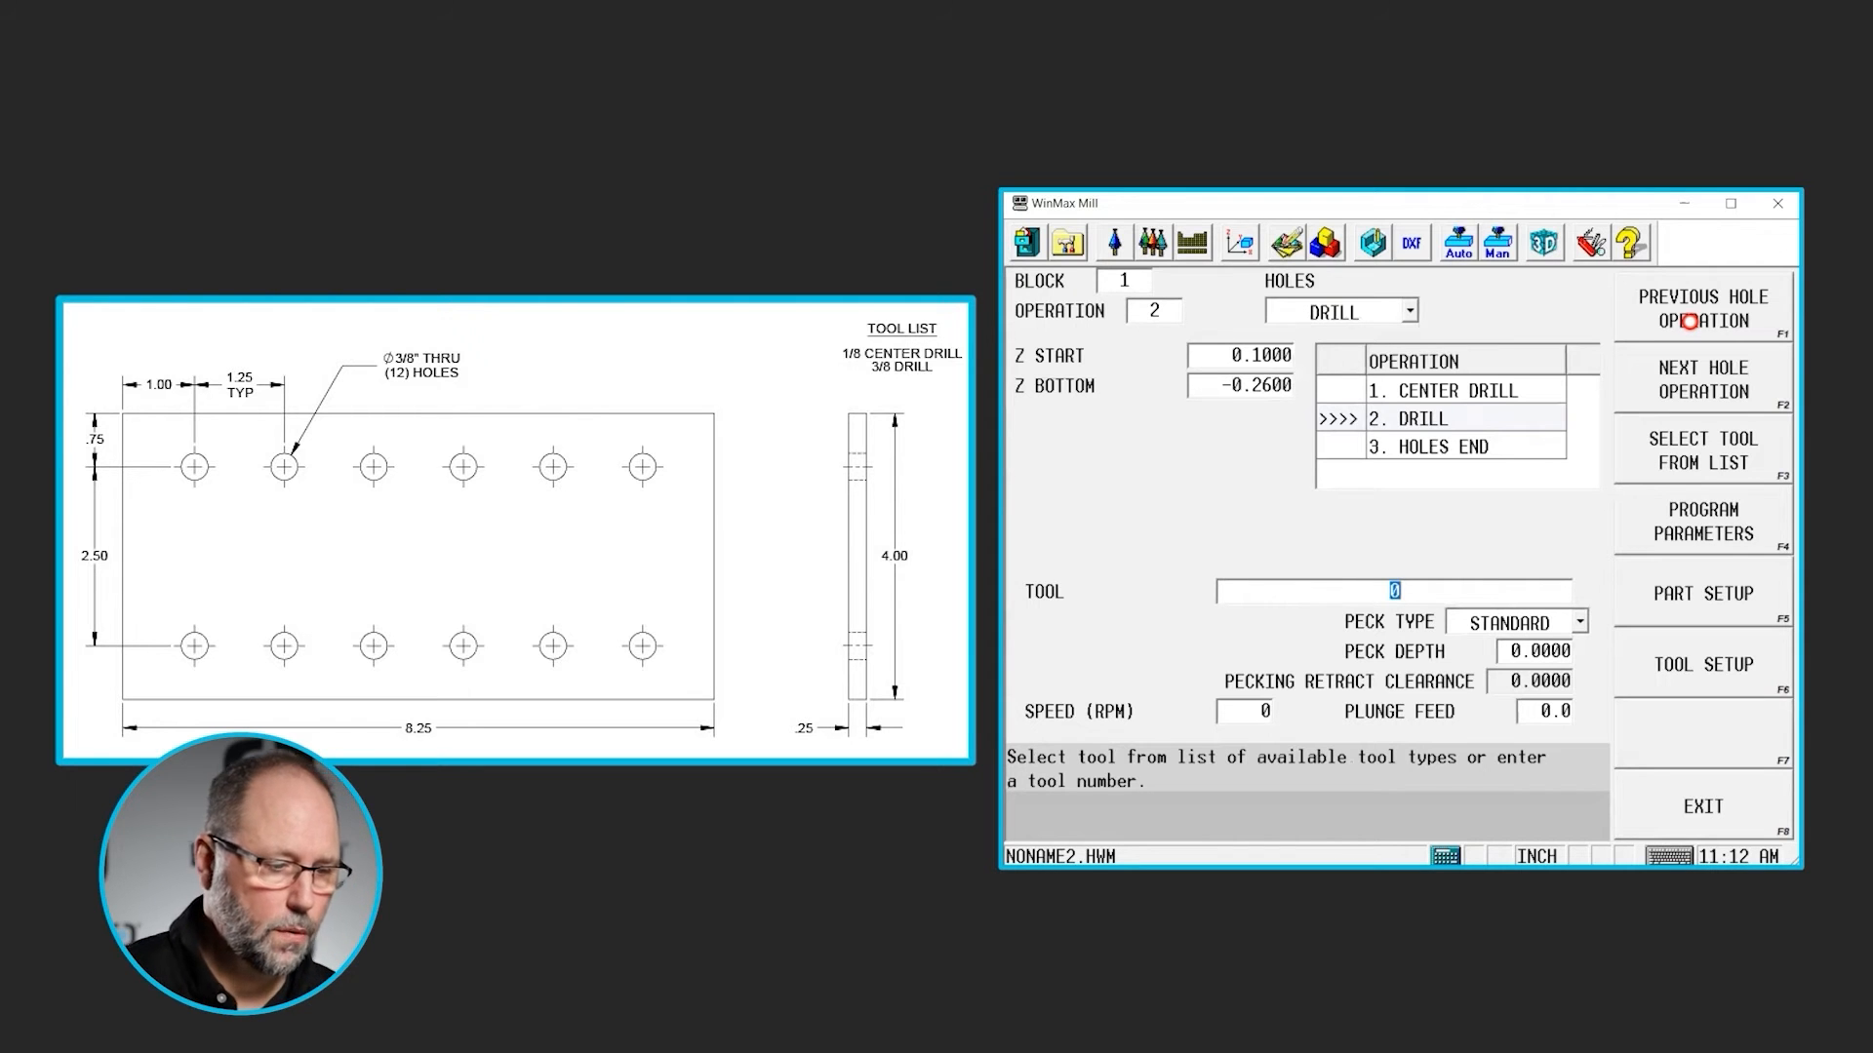
text(4)
key(Return)
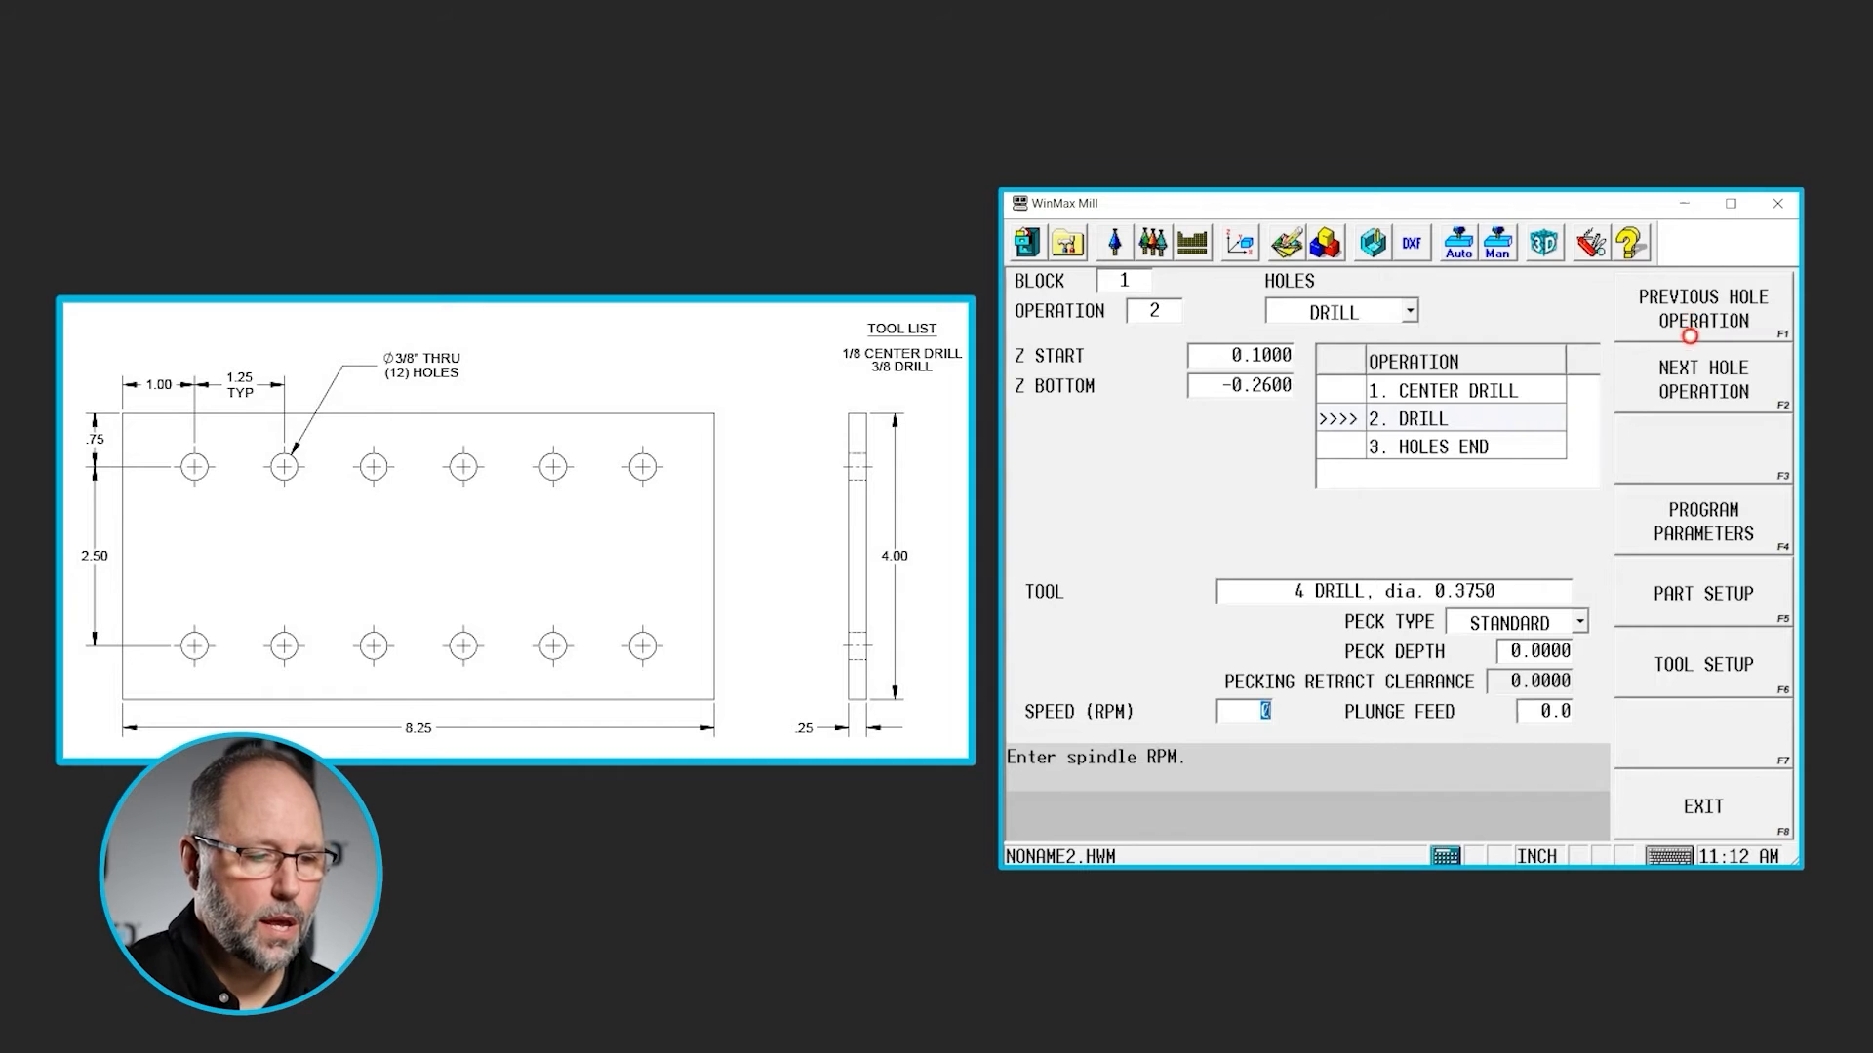
- Add a Locations operation after the drill operation and set location 1 to X 1.0, Y -0.75
click(1709, 388)
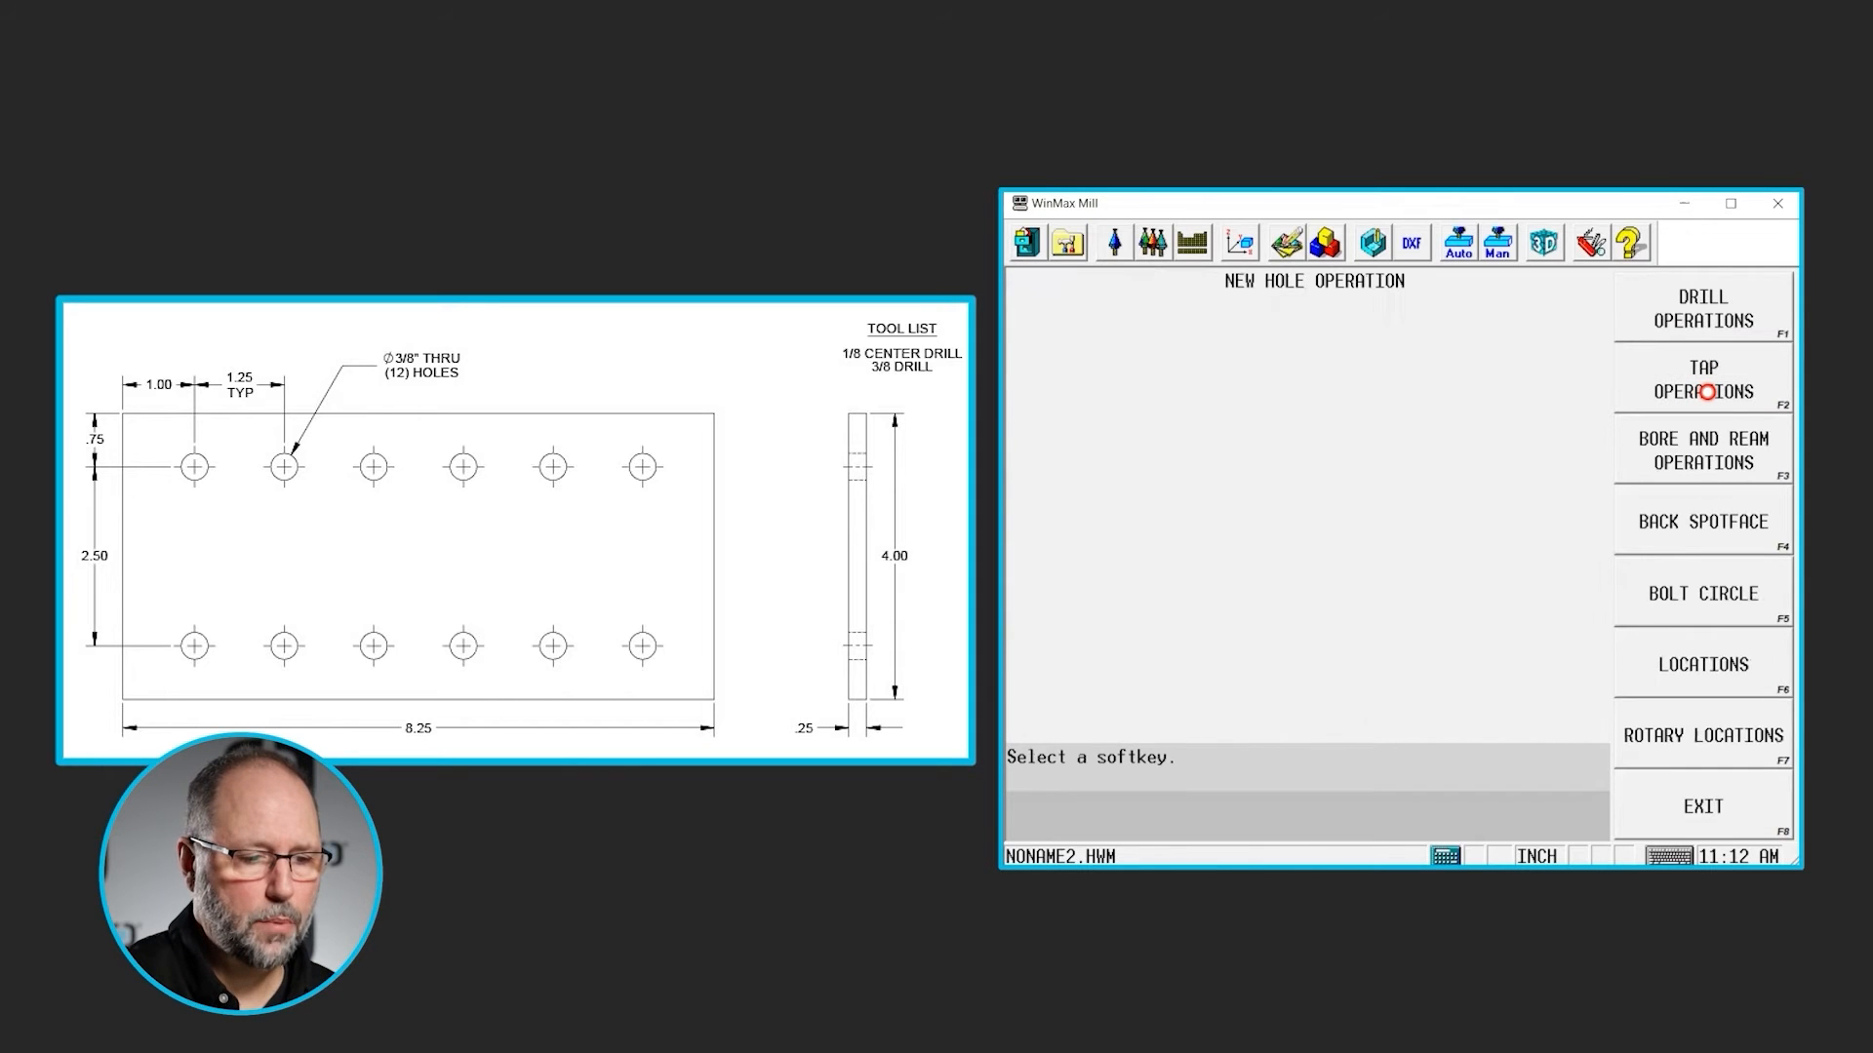
click(1706, 664)
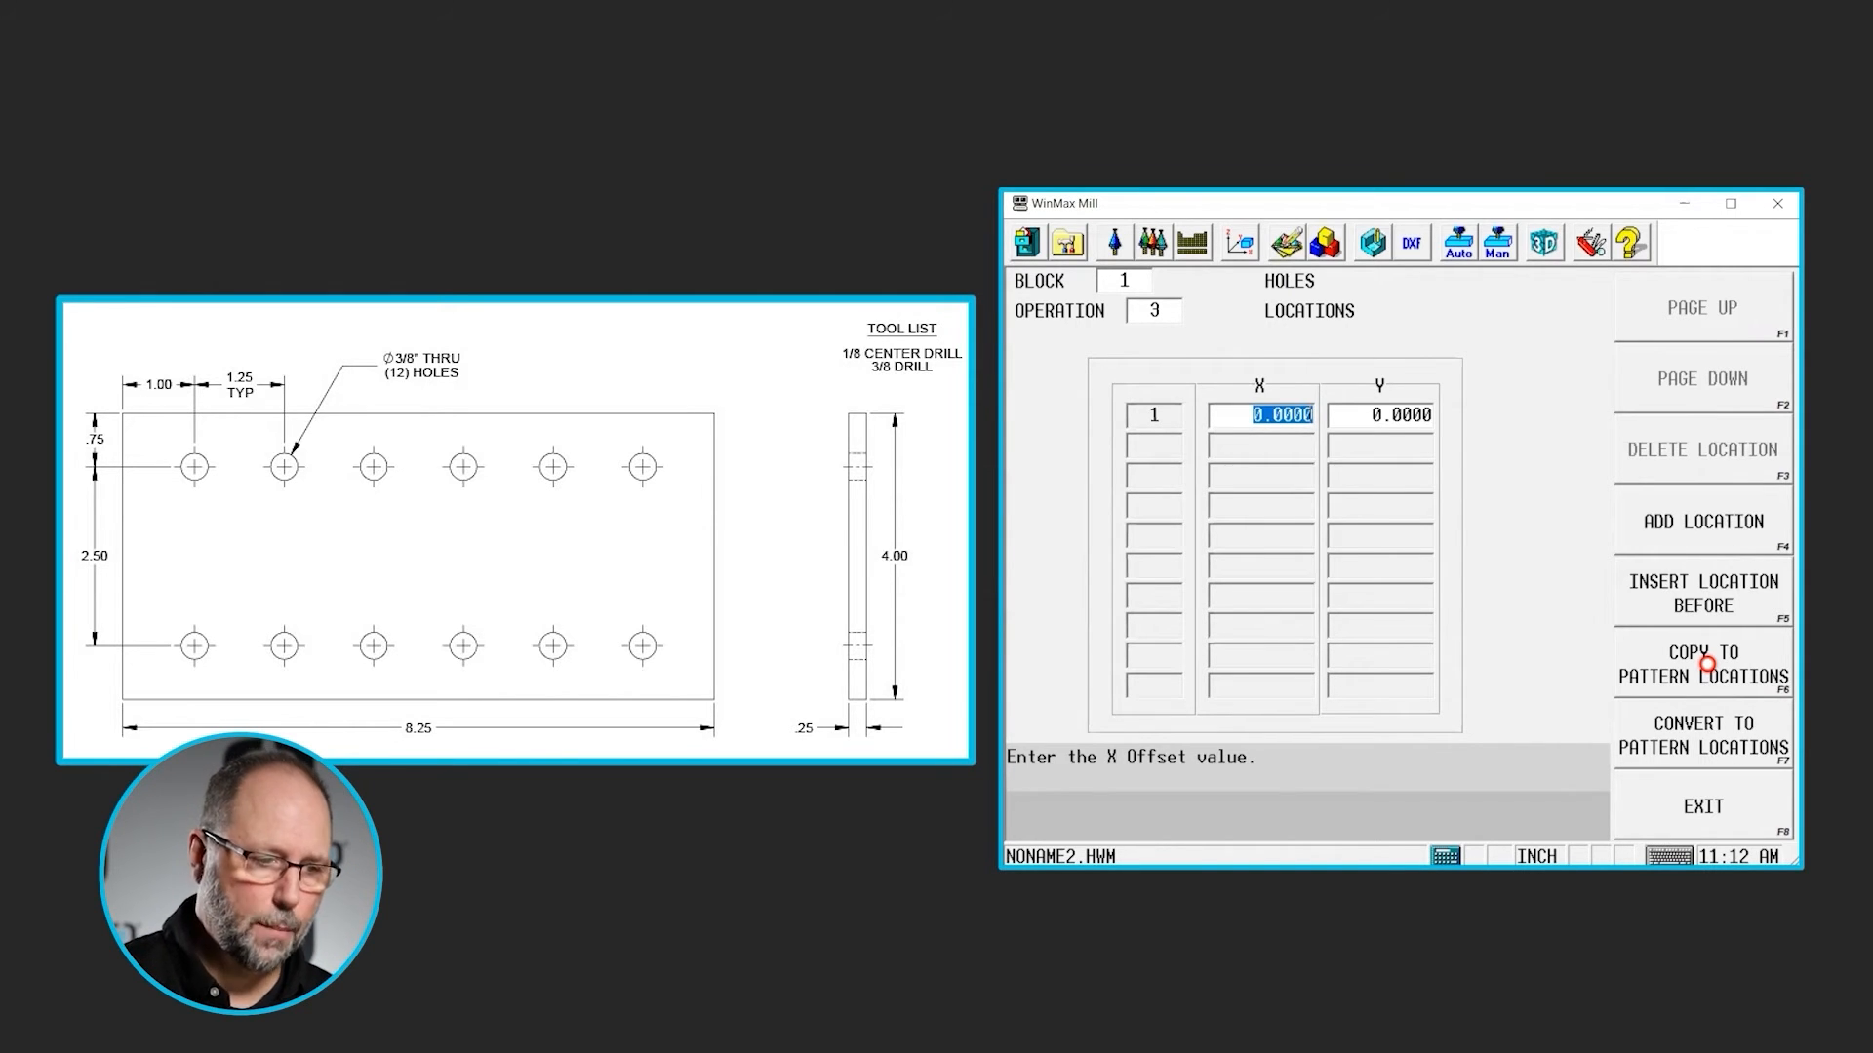
text(1)
key(Return)
text(-0.)
text(75)
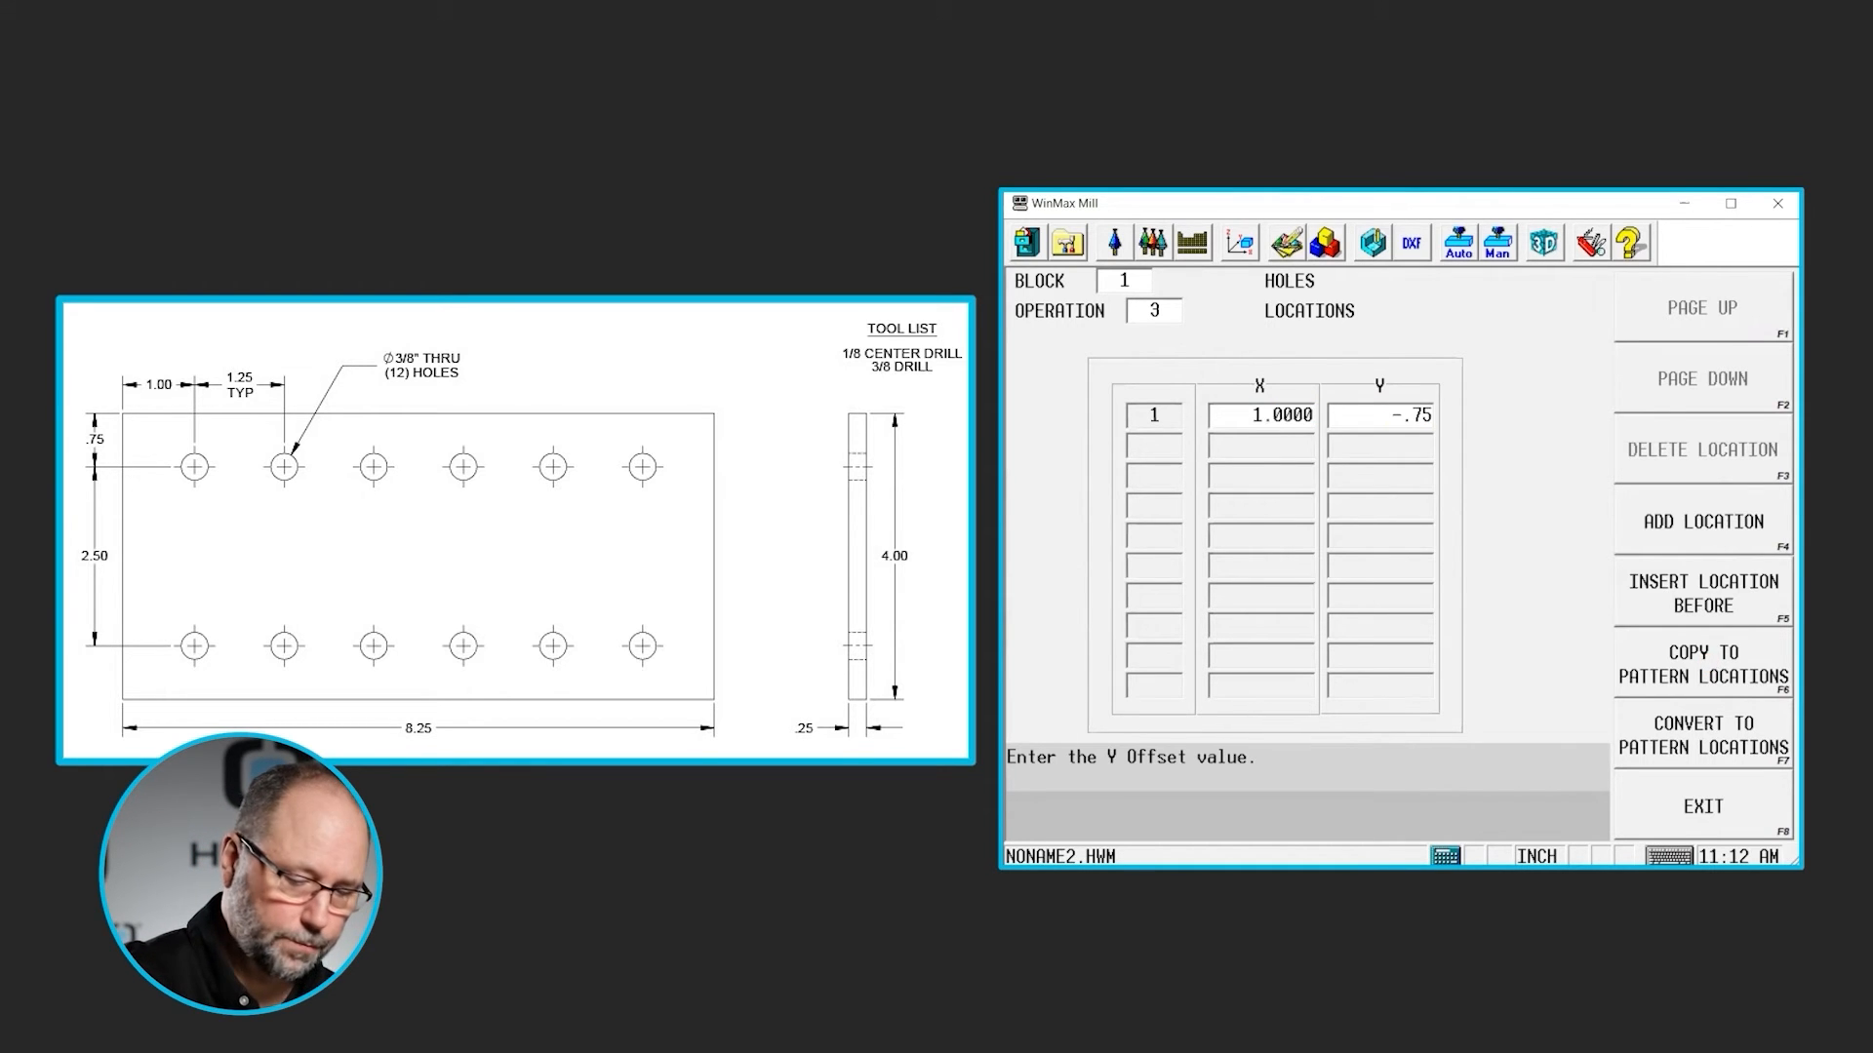
key(Return)
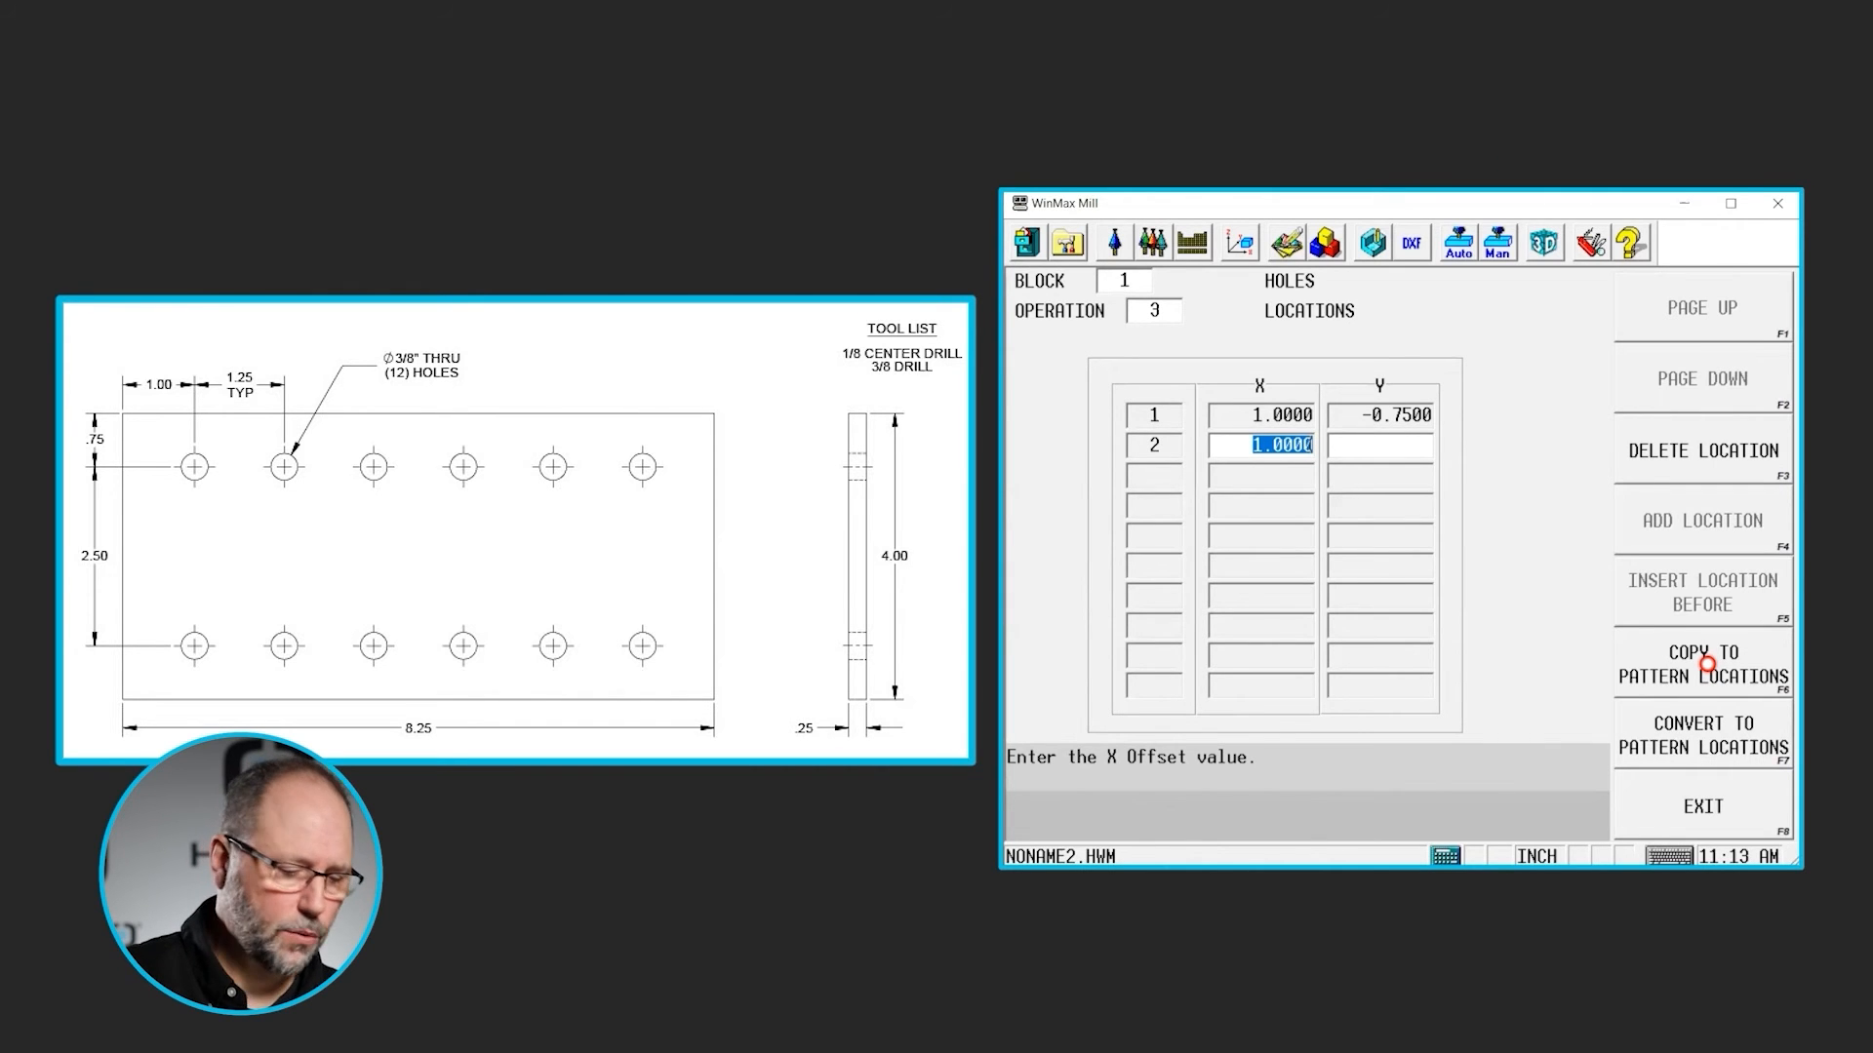
- Add location 2 at X 2.25, Y -0.75, spaced 1.25 in X from location 1
text(1.)
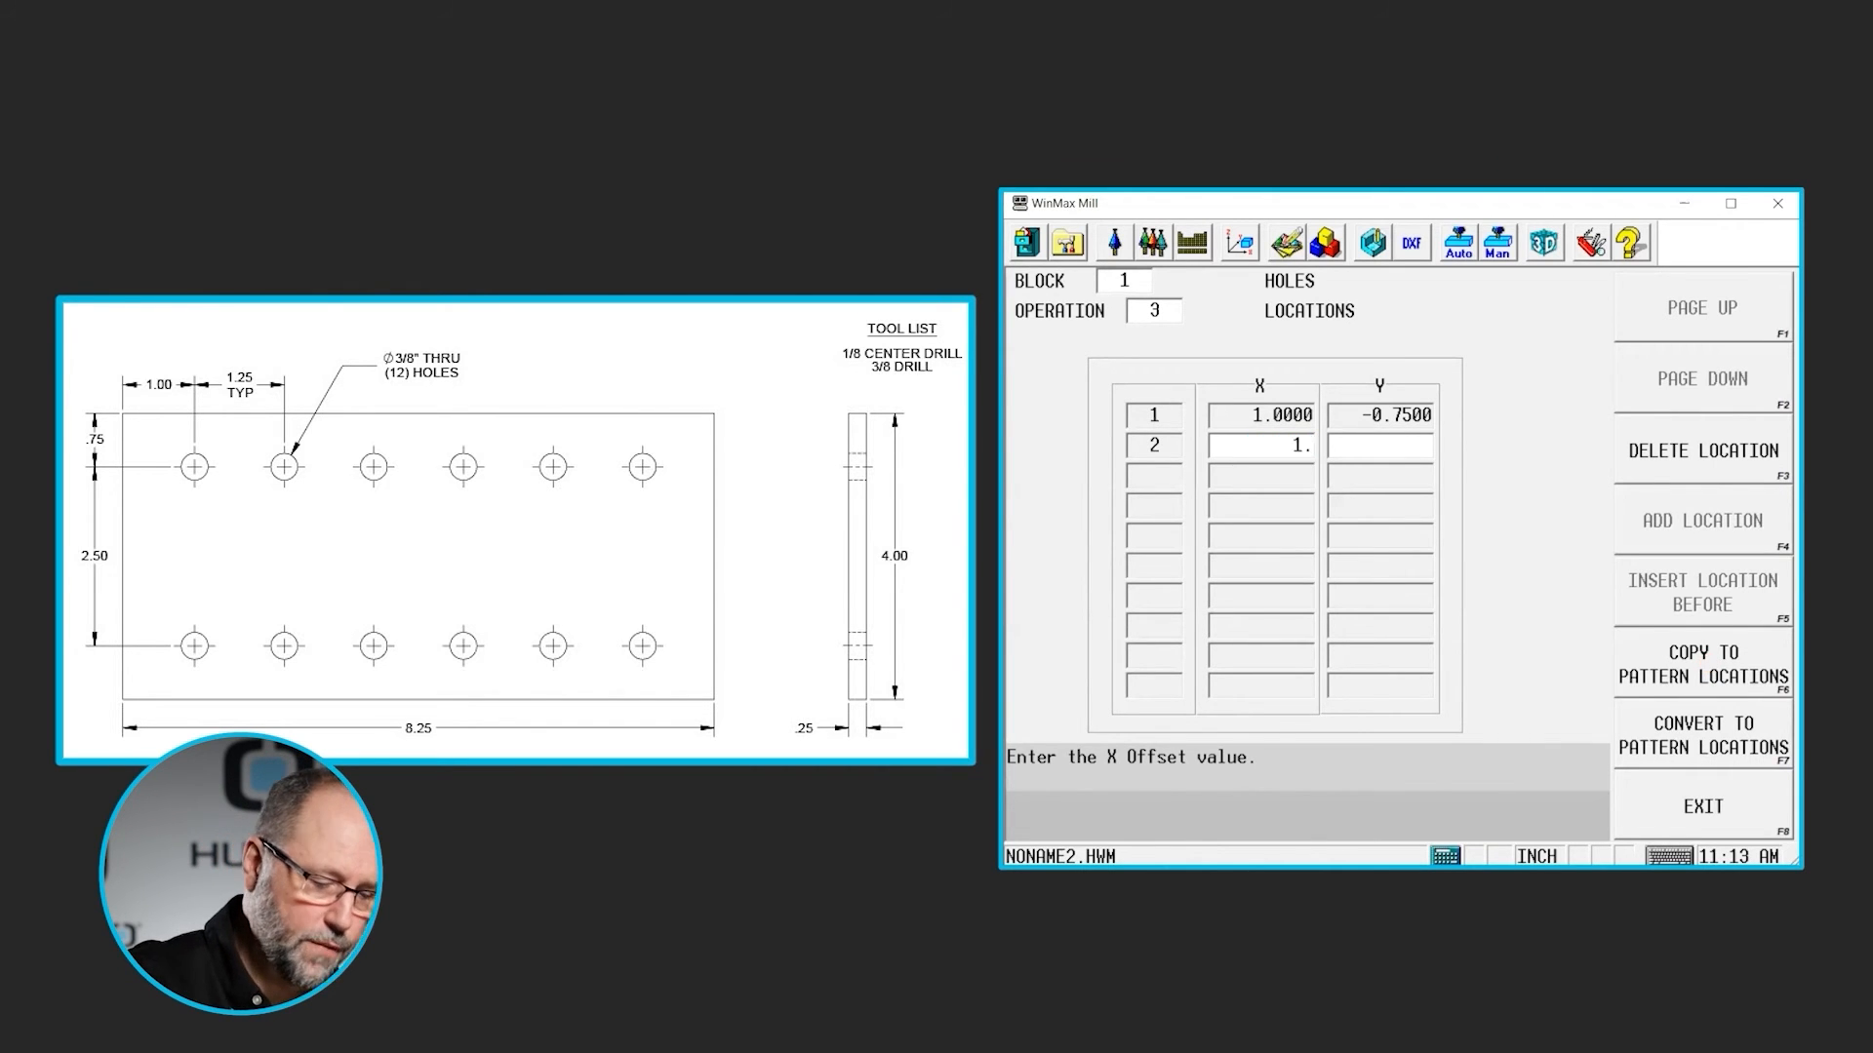
text(25)
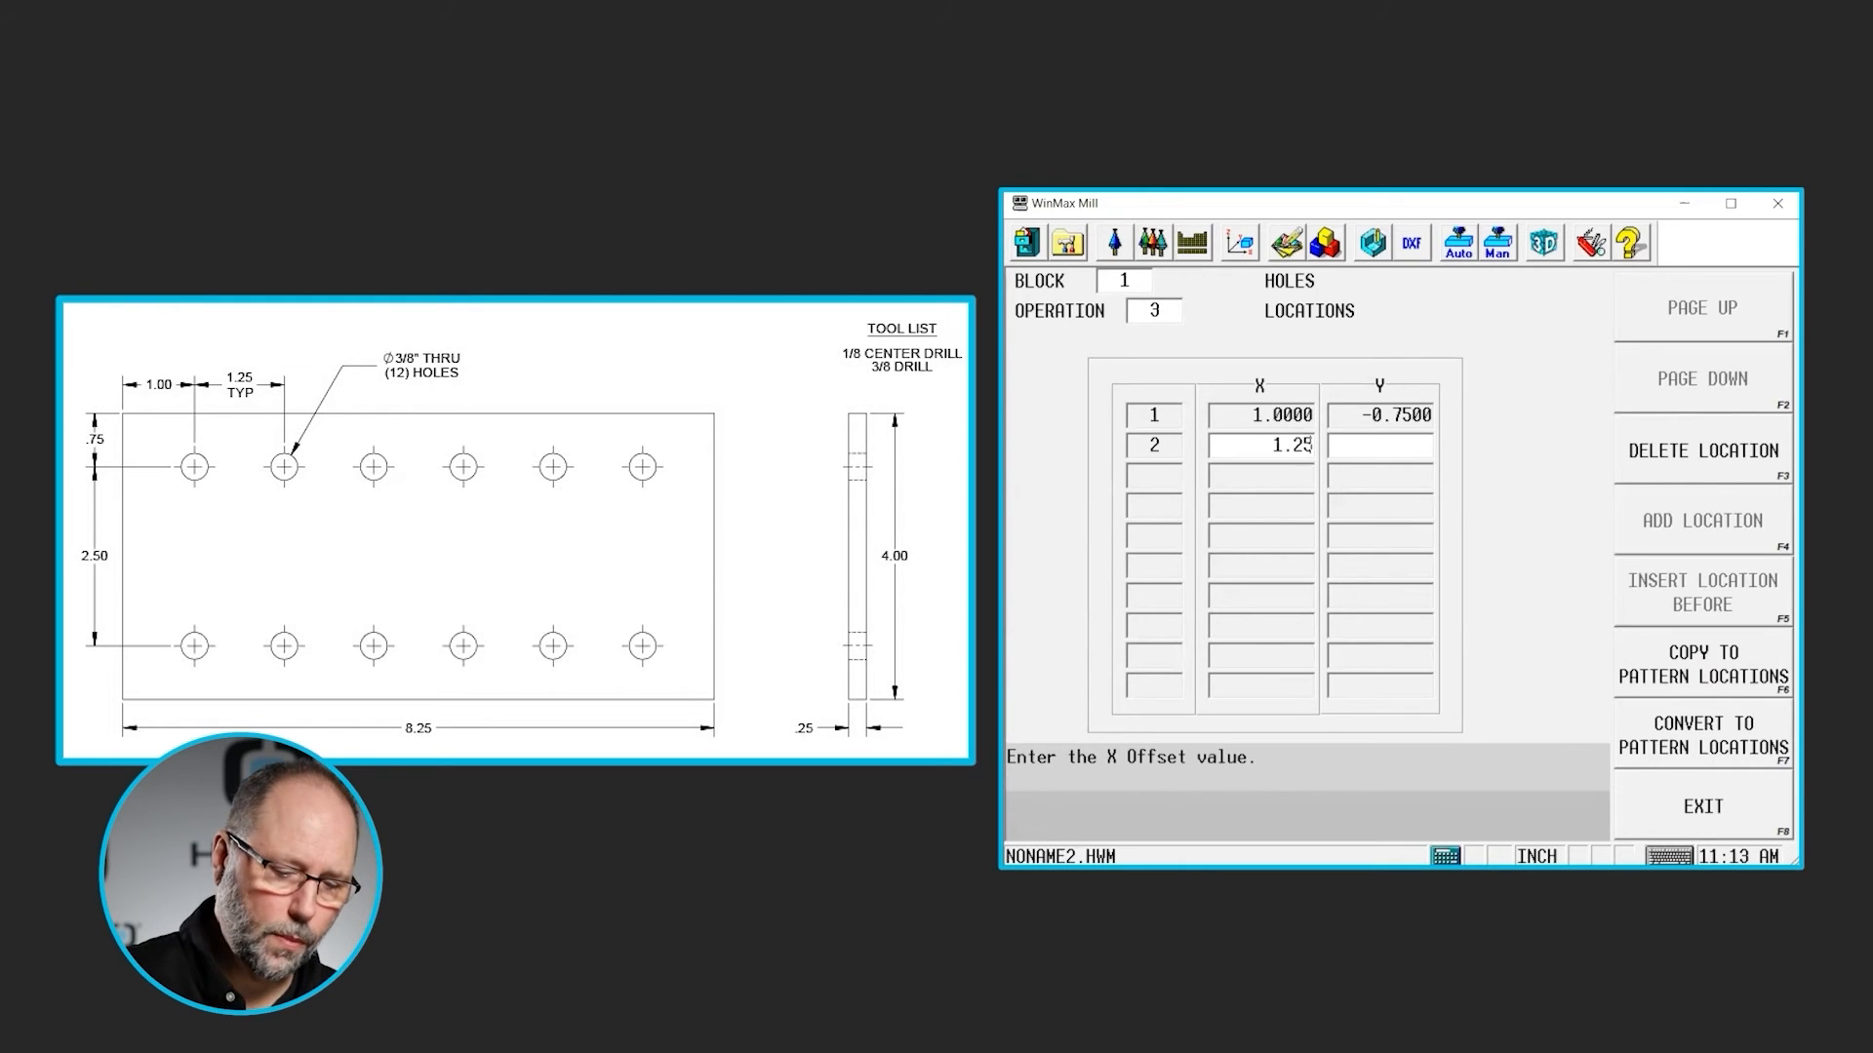
key(Return)
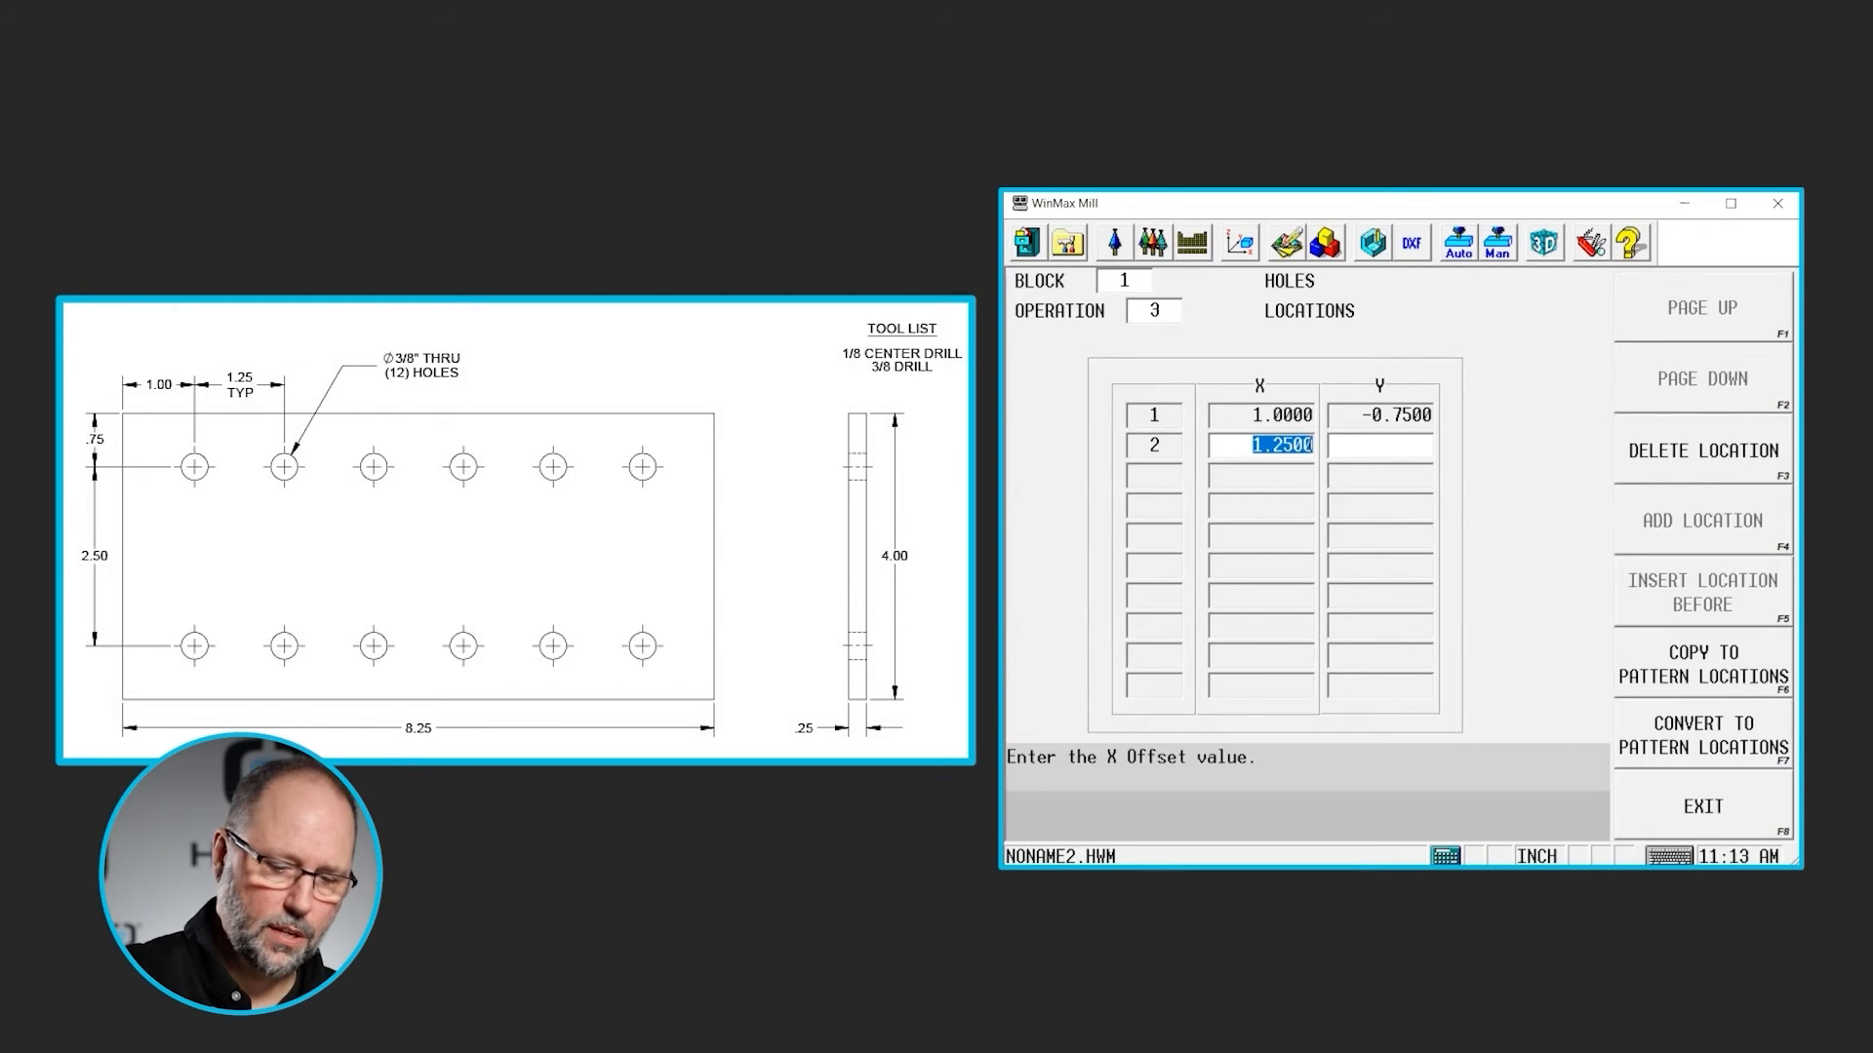
text(2.25)
key(Return)
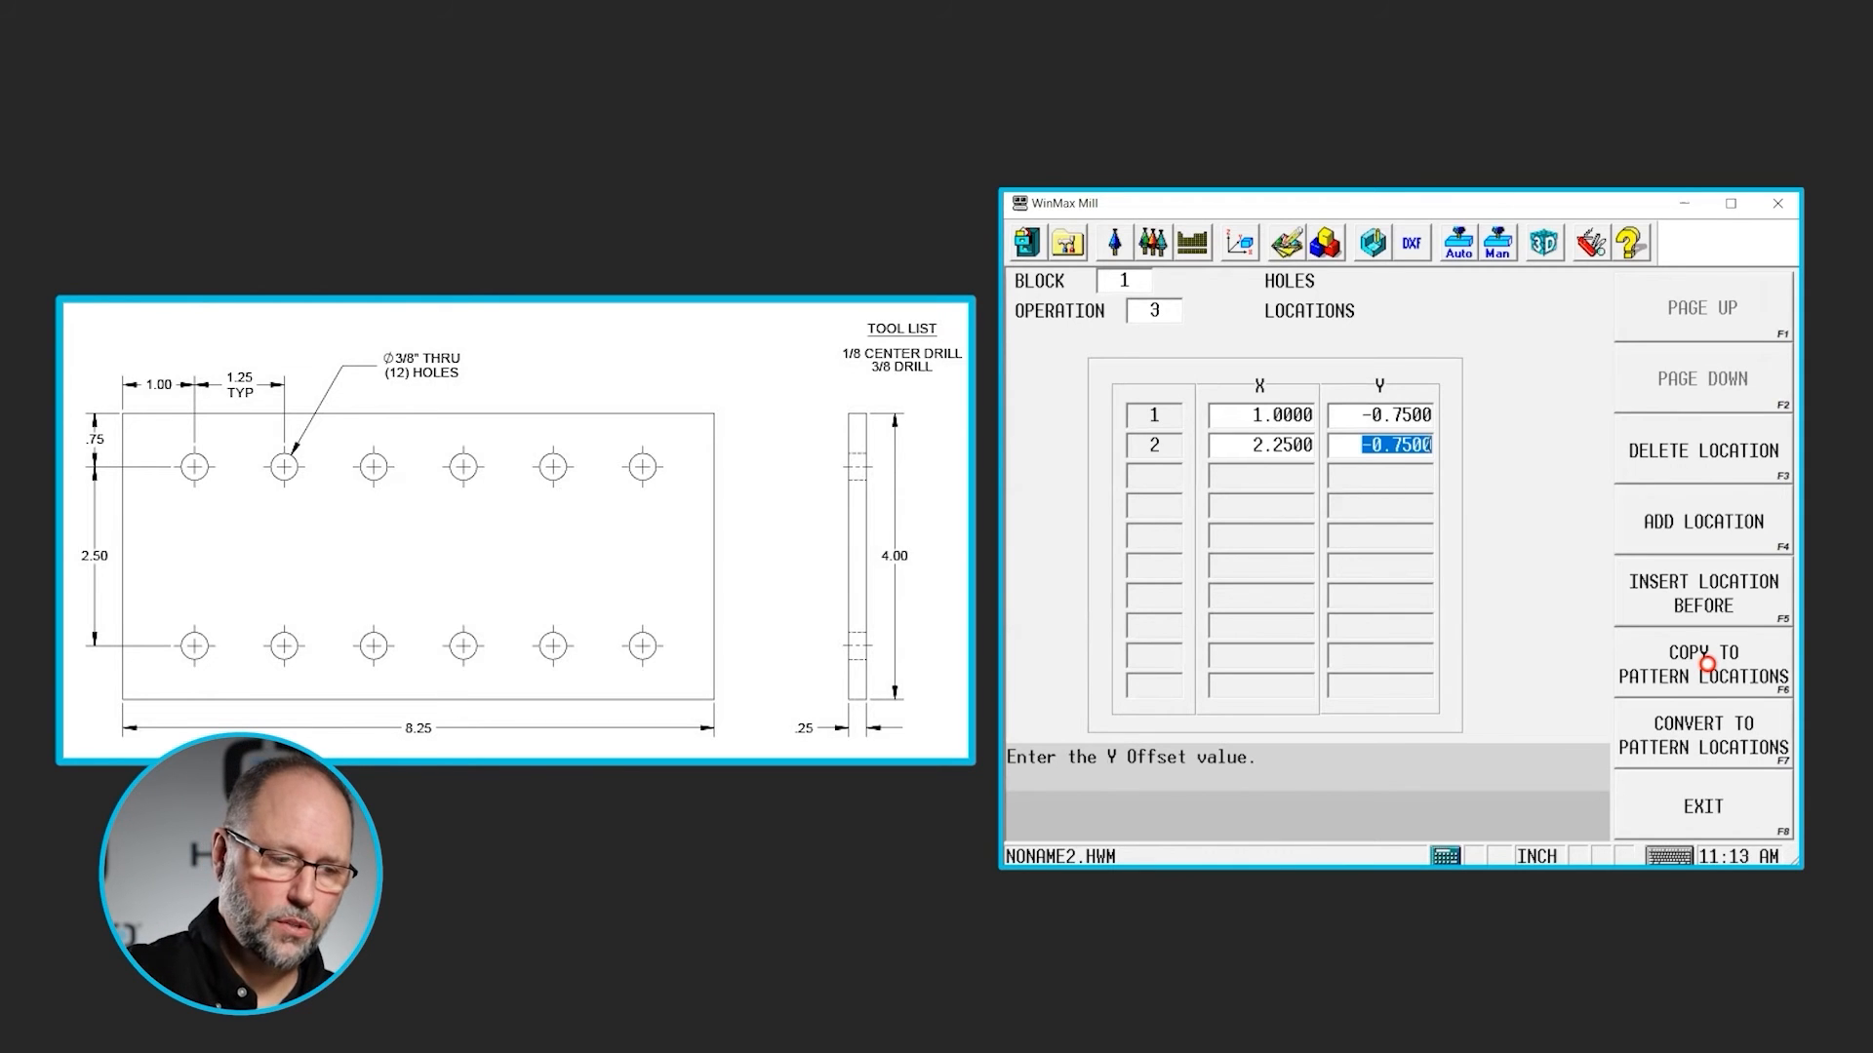
key(Return)
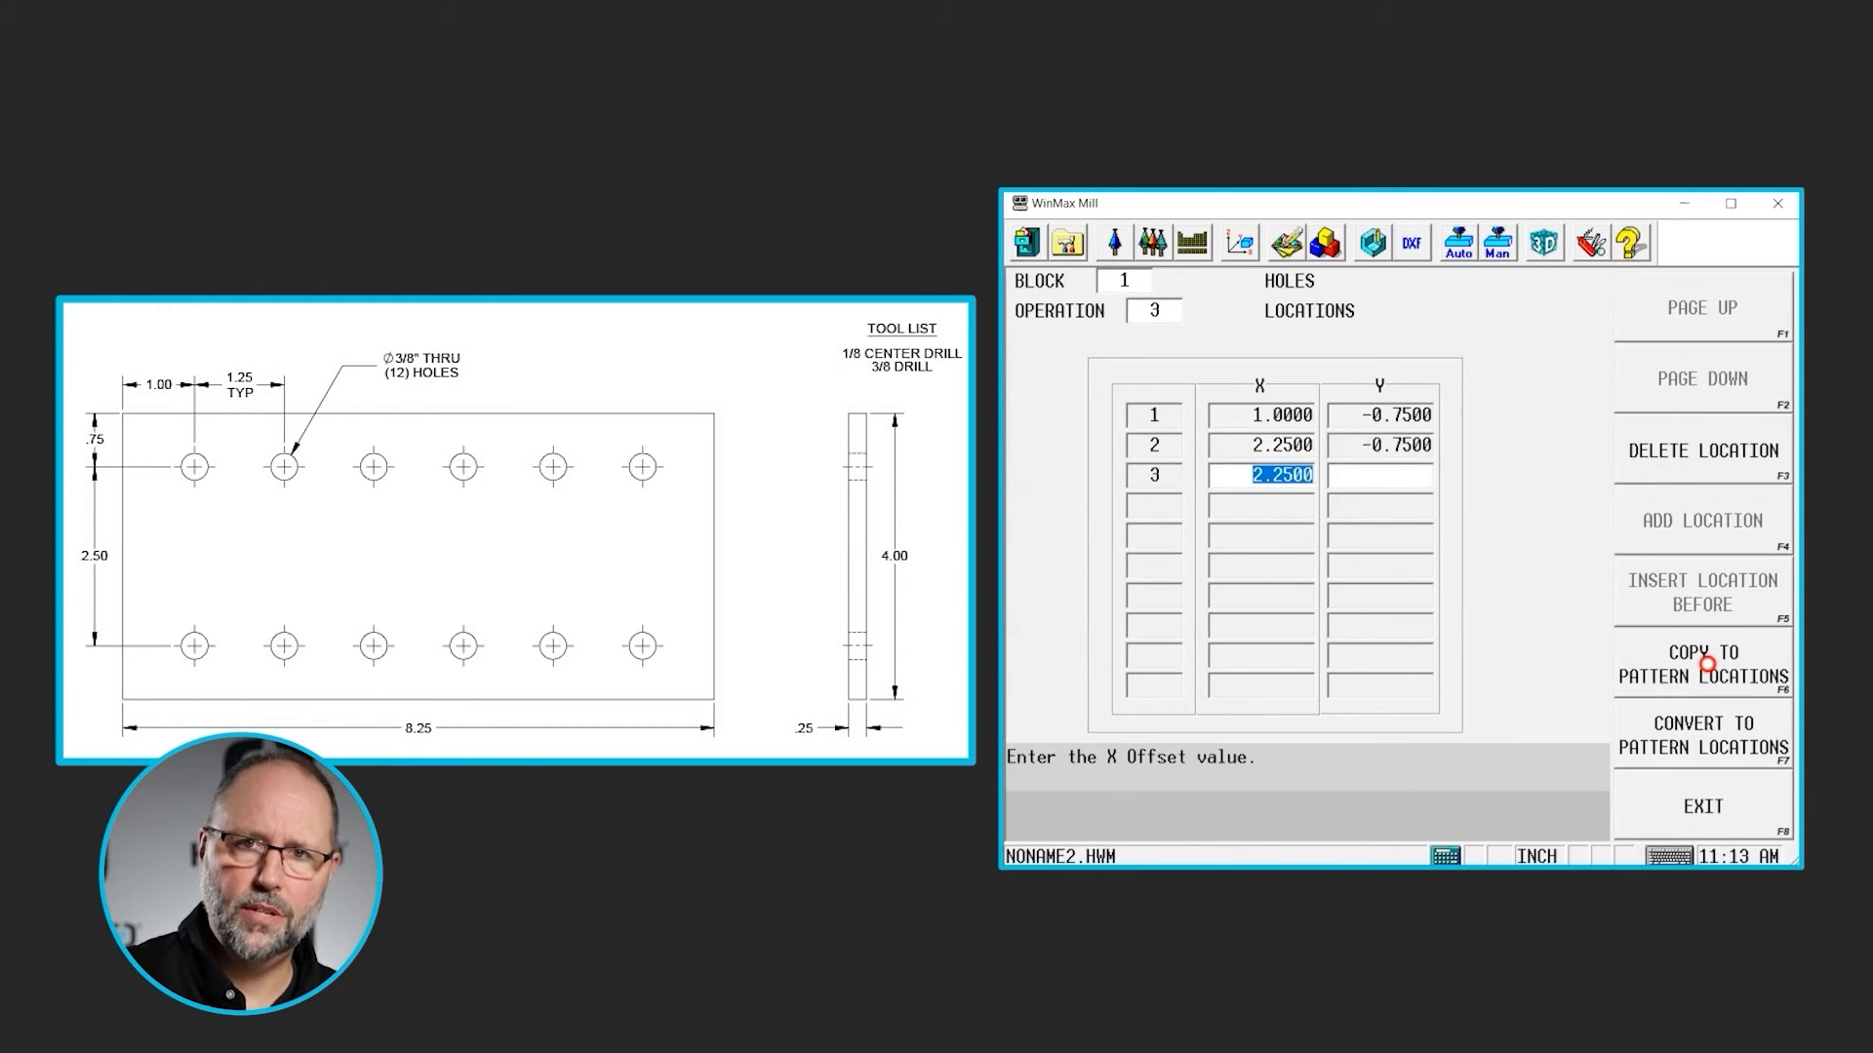
- Add locations 3 and 4 at X 3.5 and X 4.85 with Y -0.75, using X increments of 1.25 and 1.35
text(1.25)
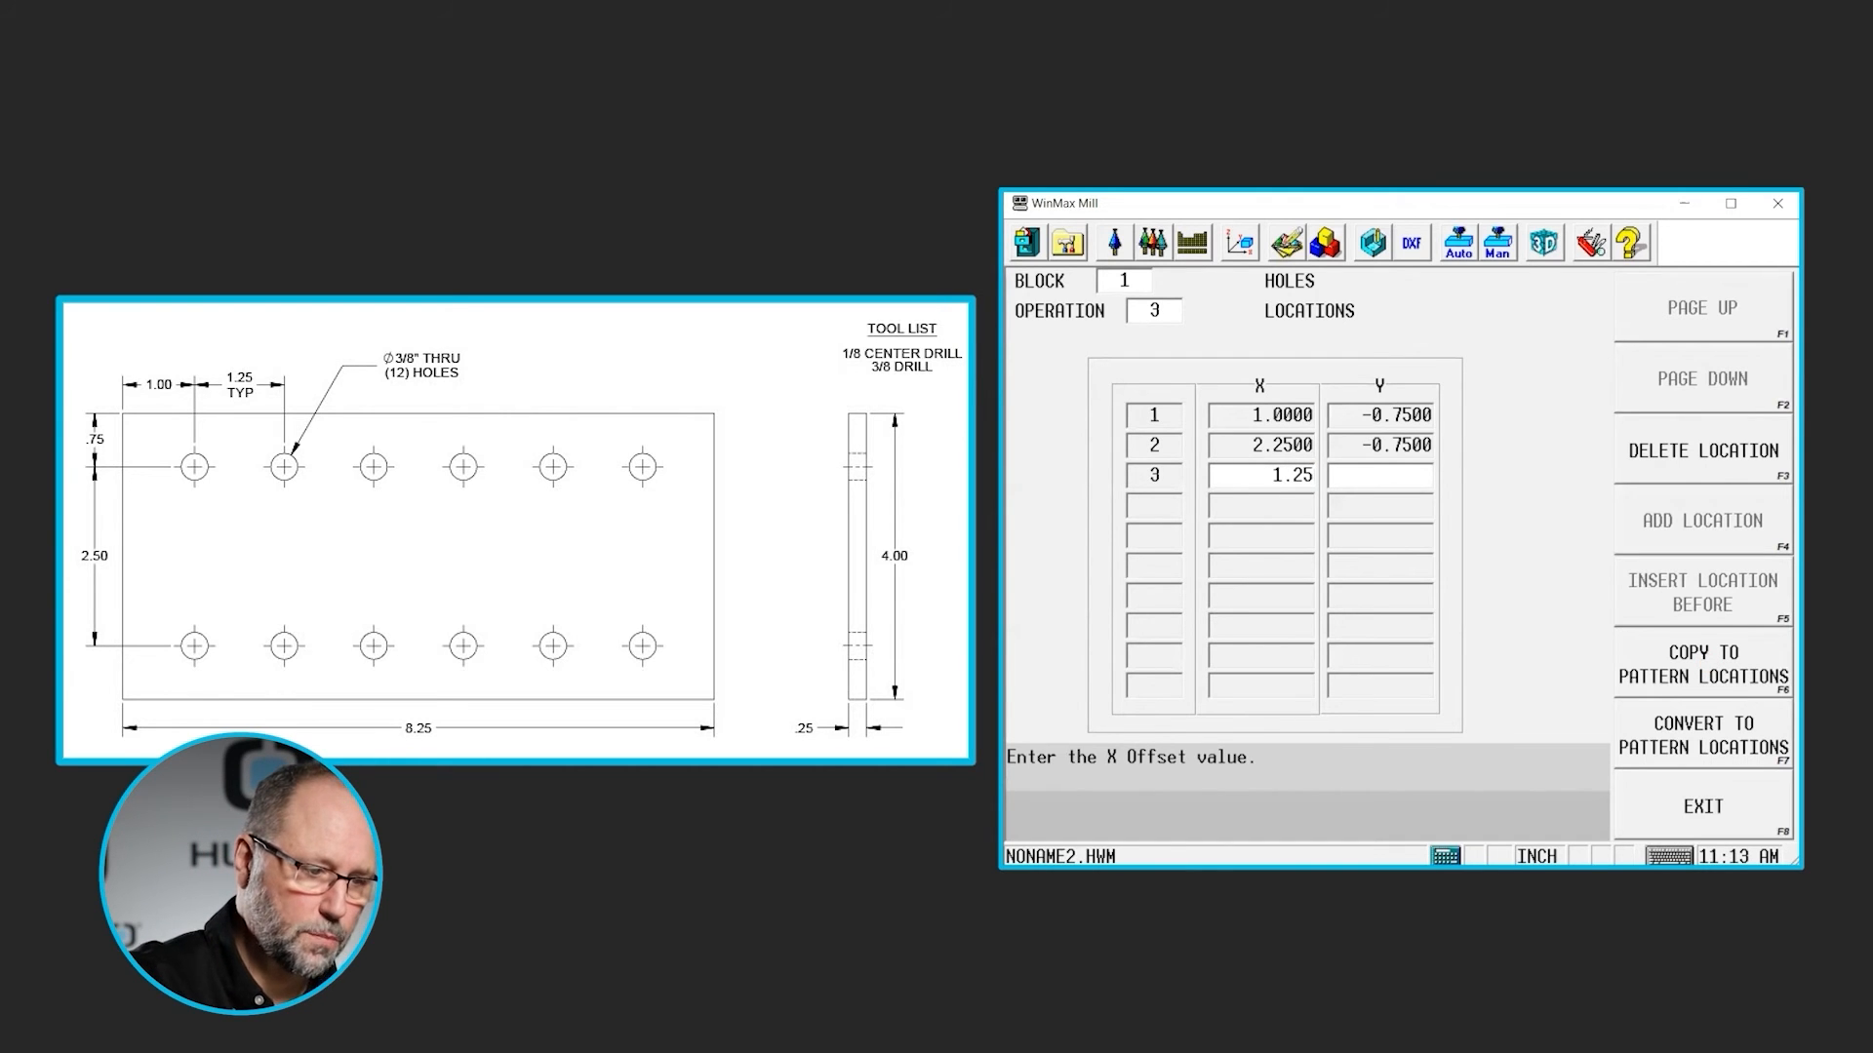
key(Return)
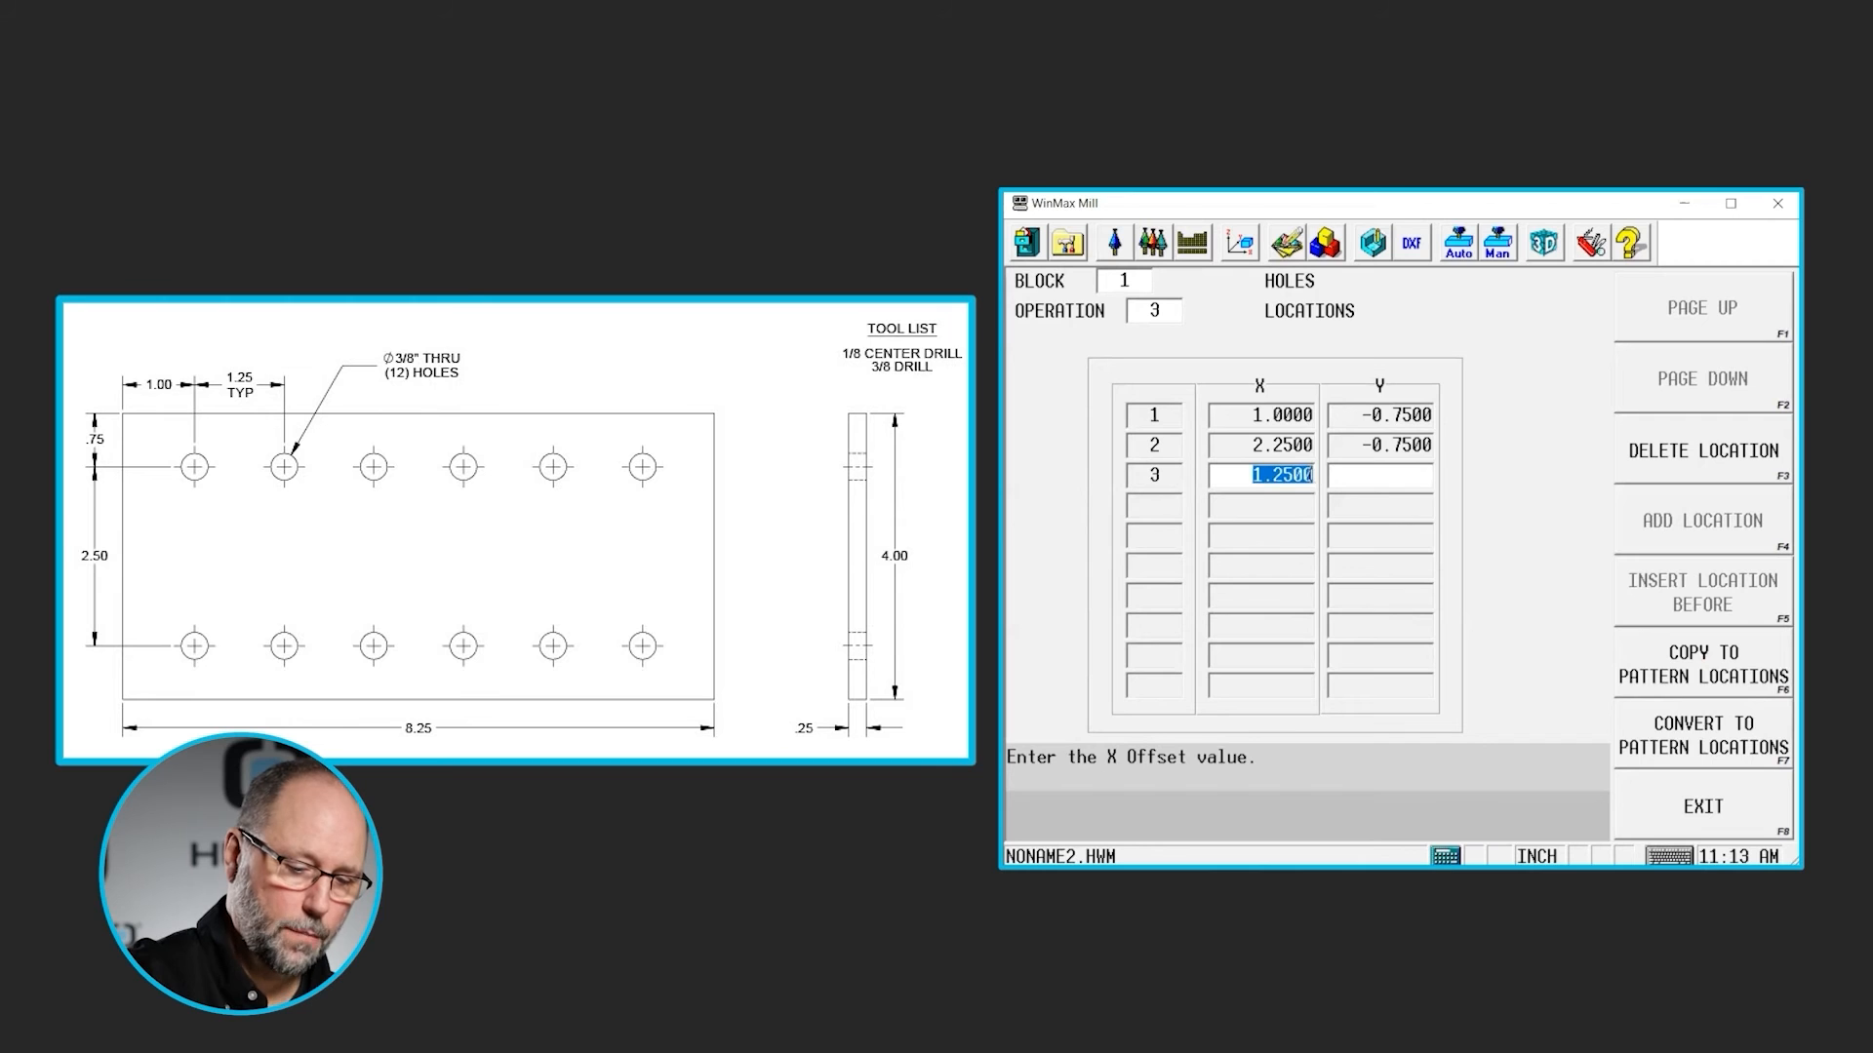
key(Return)
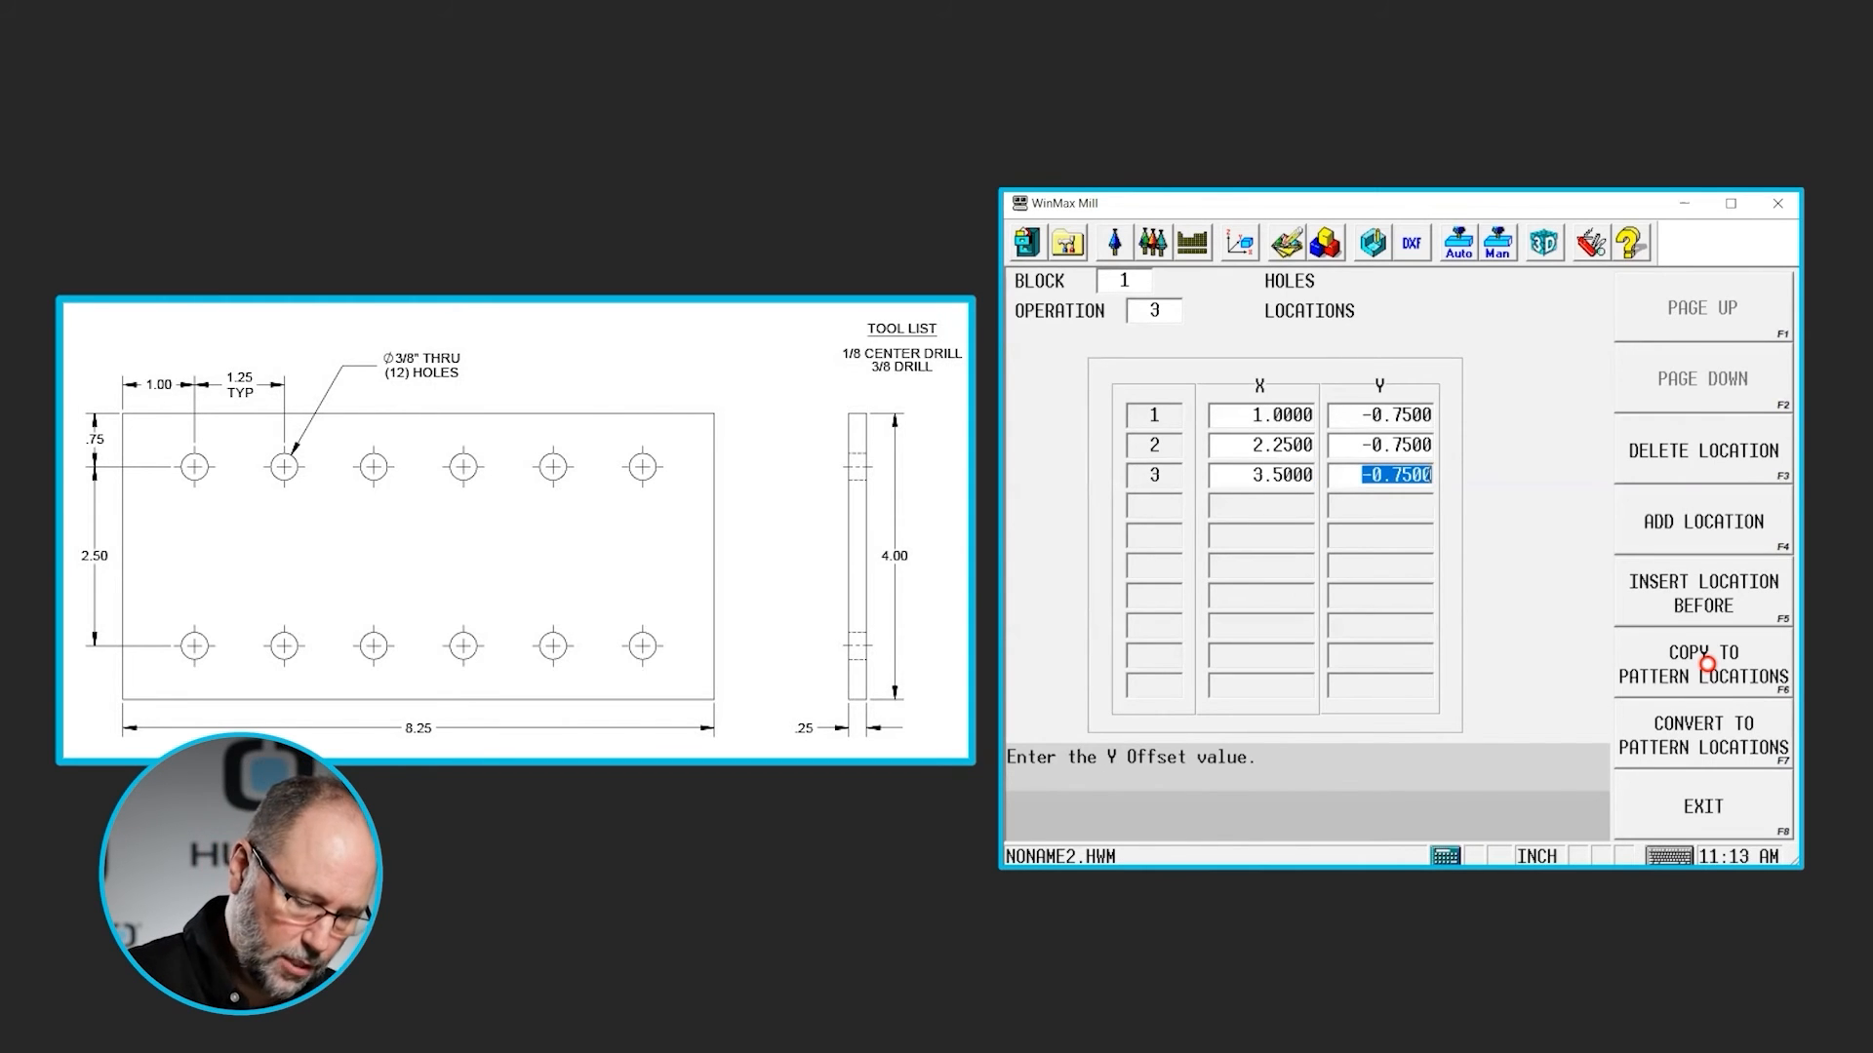
key(Return)
text(1.35)
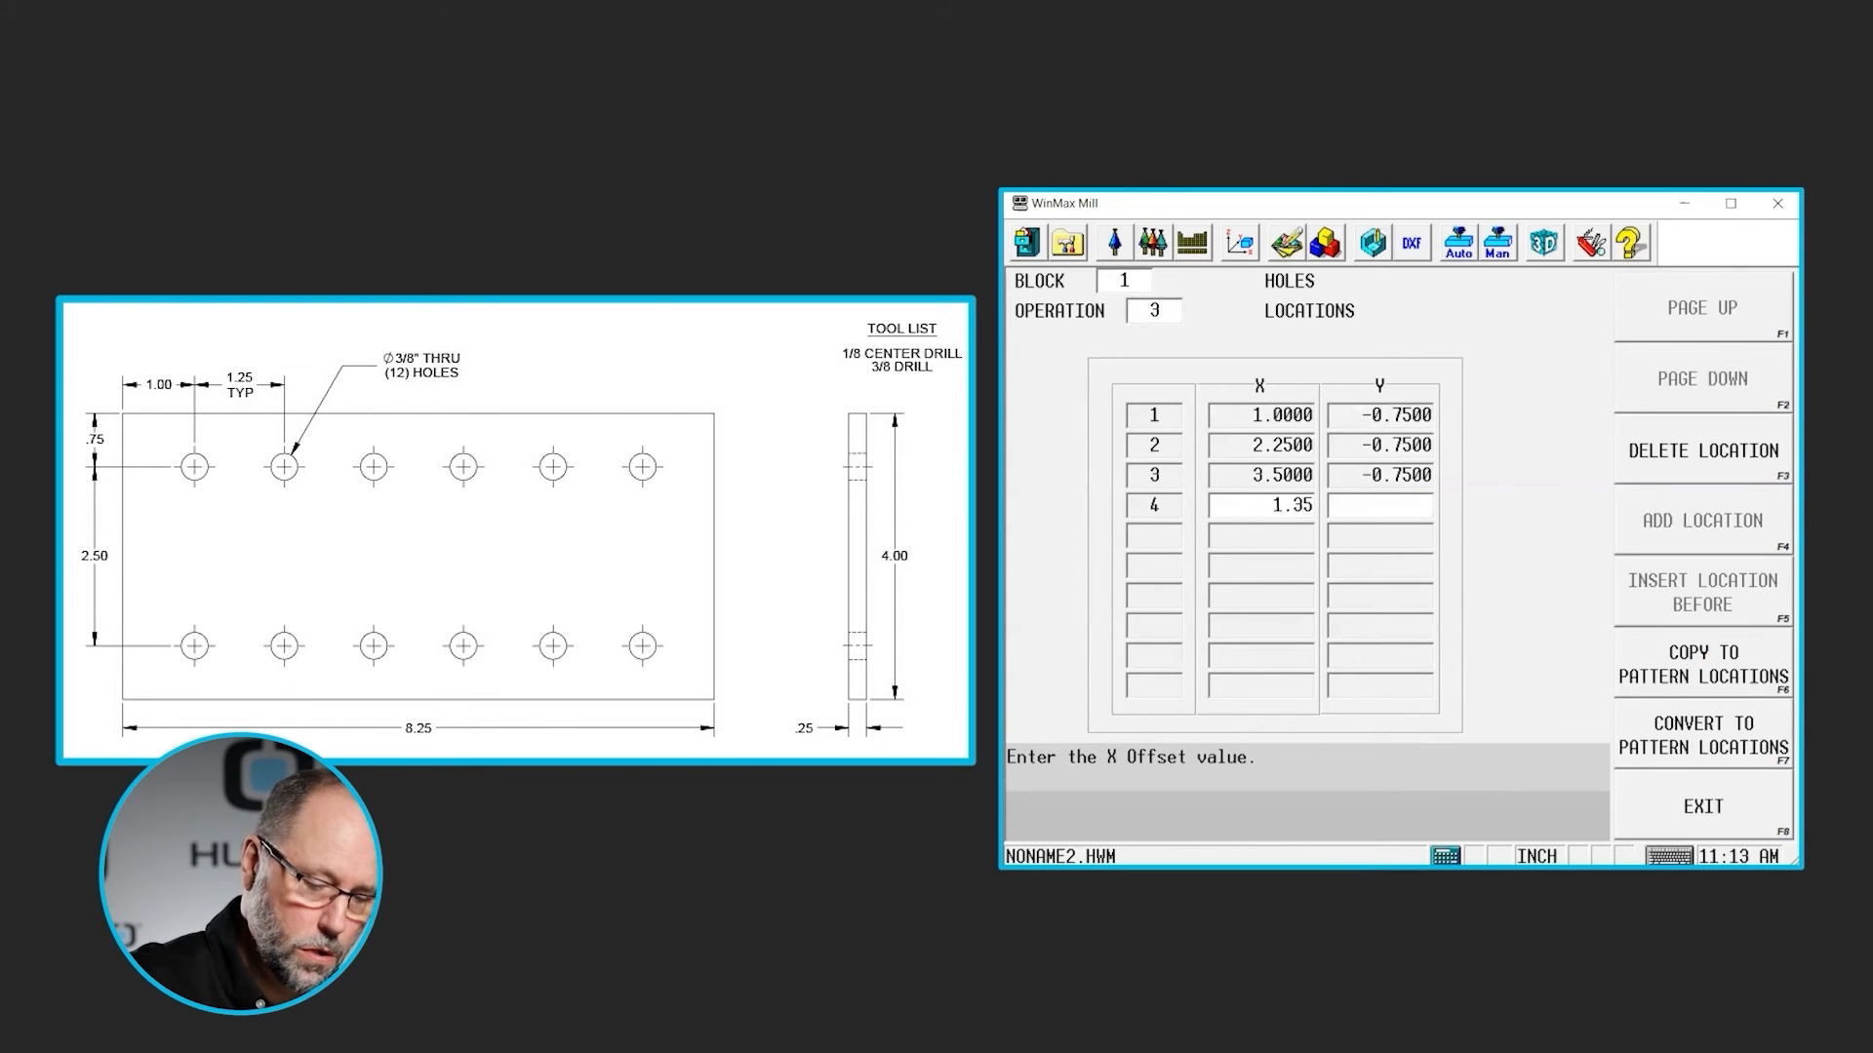
key(Return)
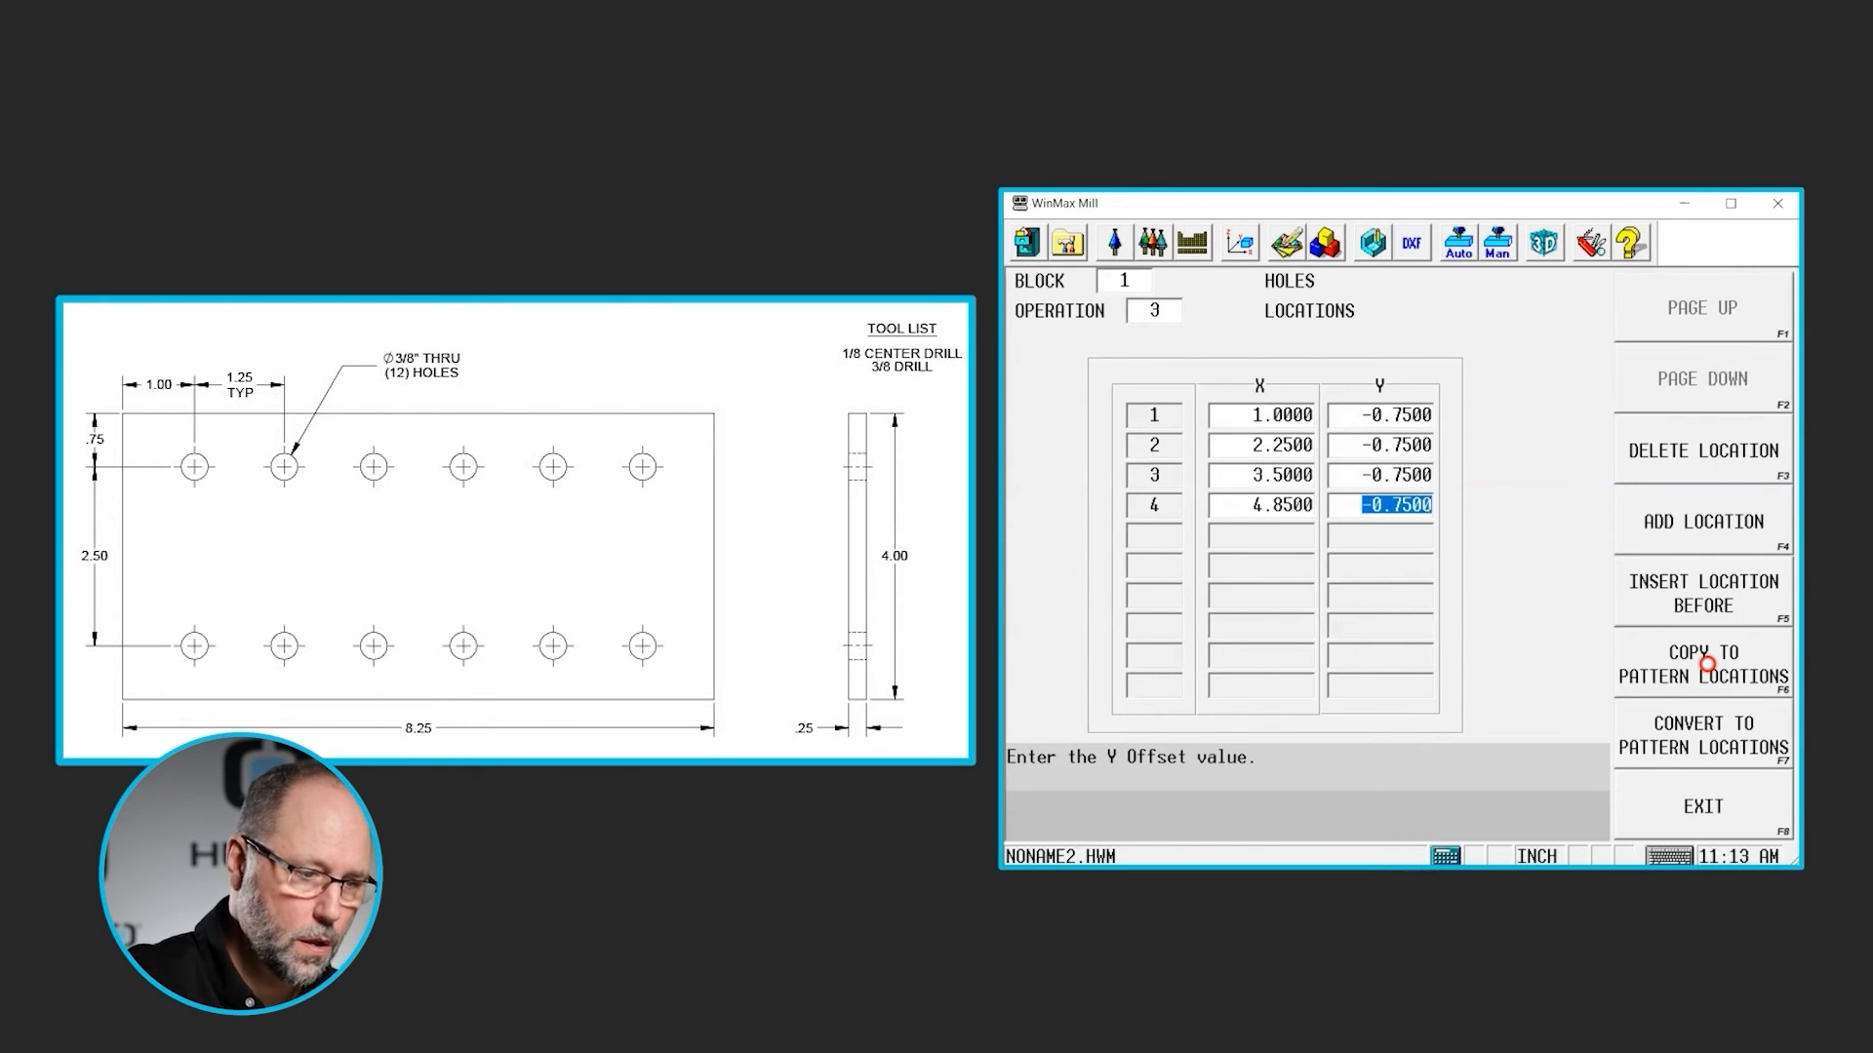
key(Return)
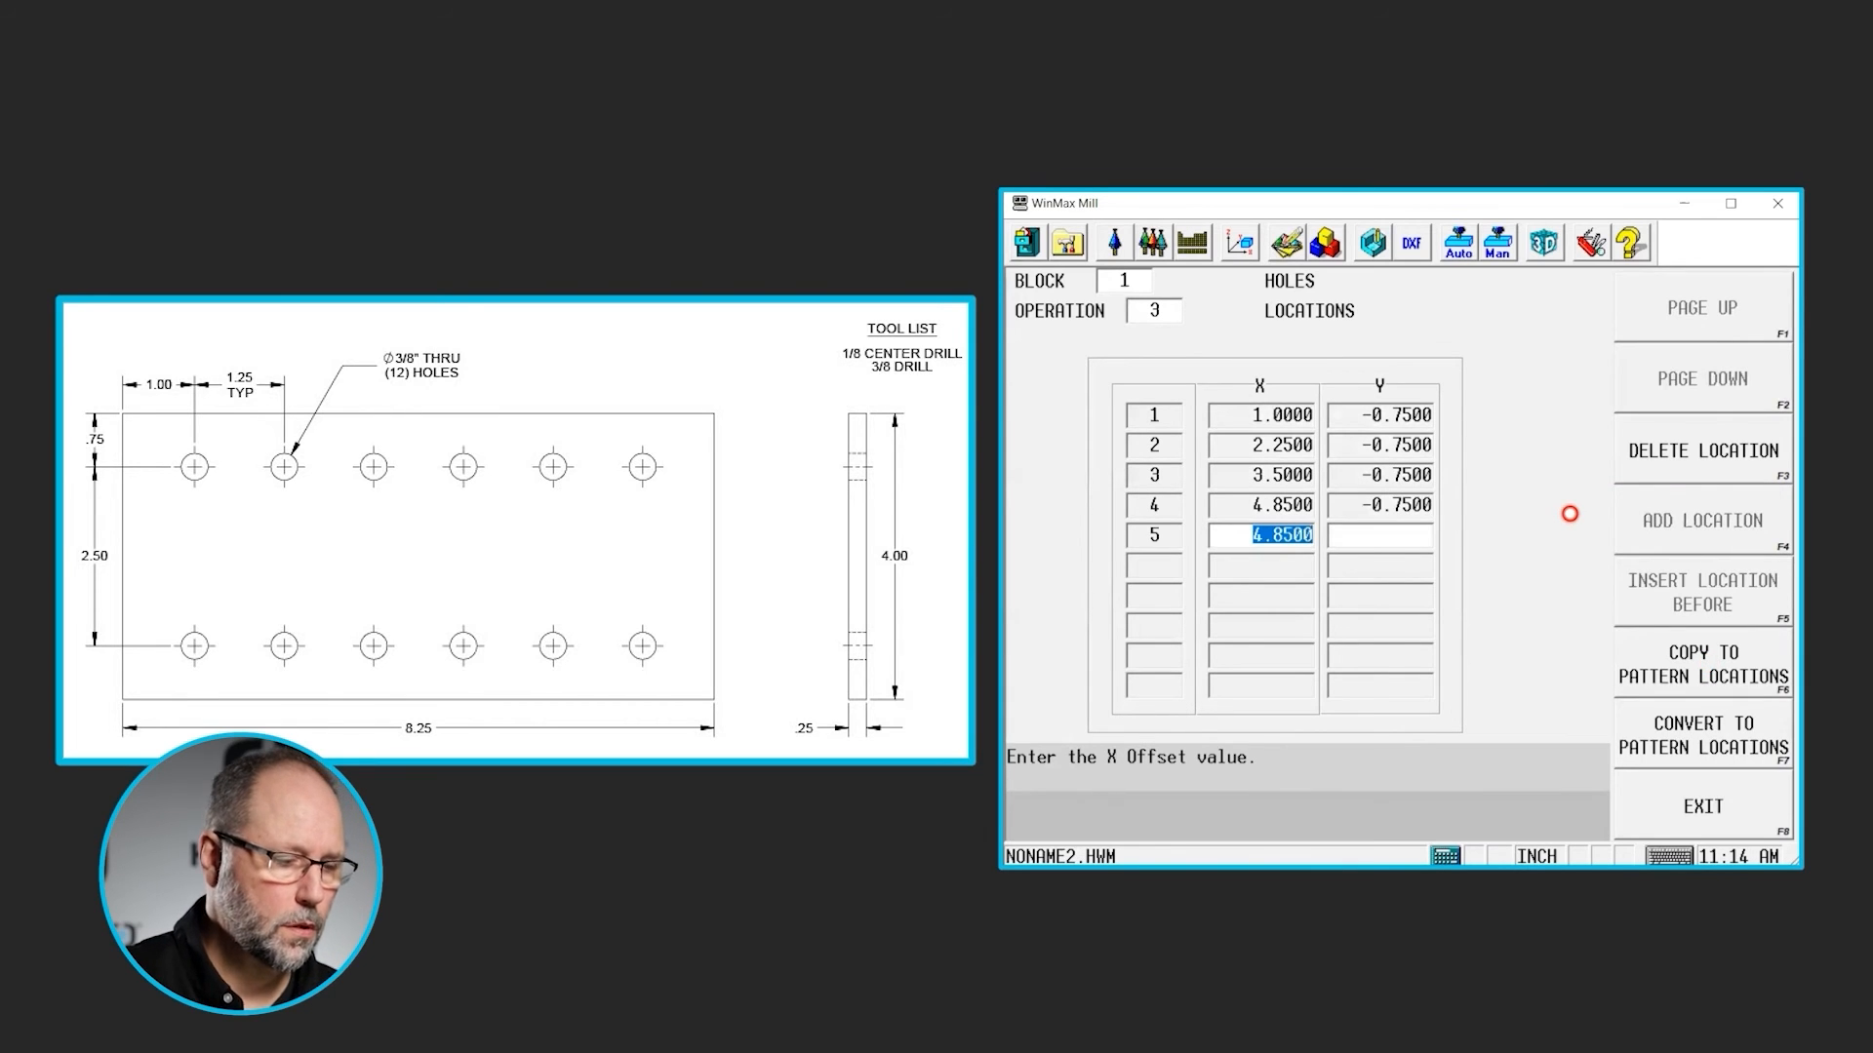
- Add locations 5 and 6 at X 6.1 and X 7.35 with Y -0.75, using X increments of 1.25
text(1.25)
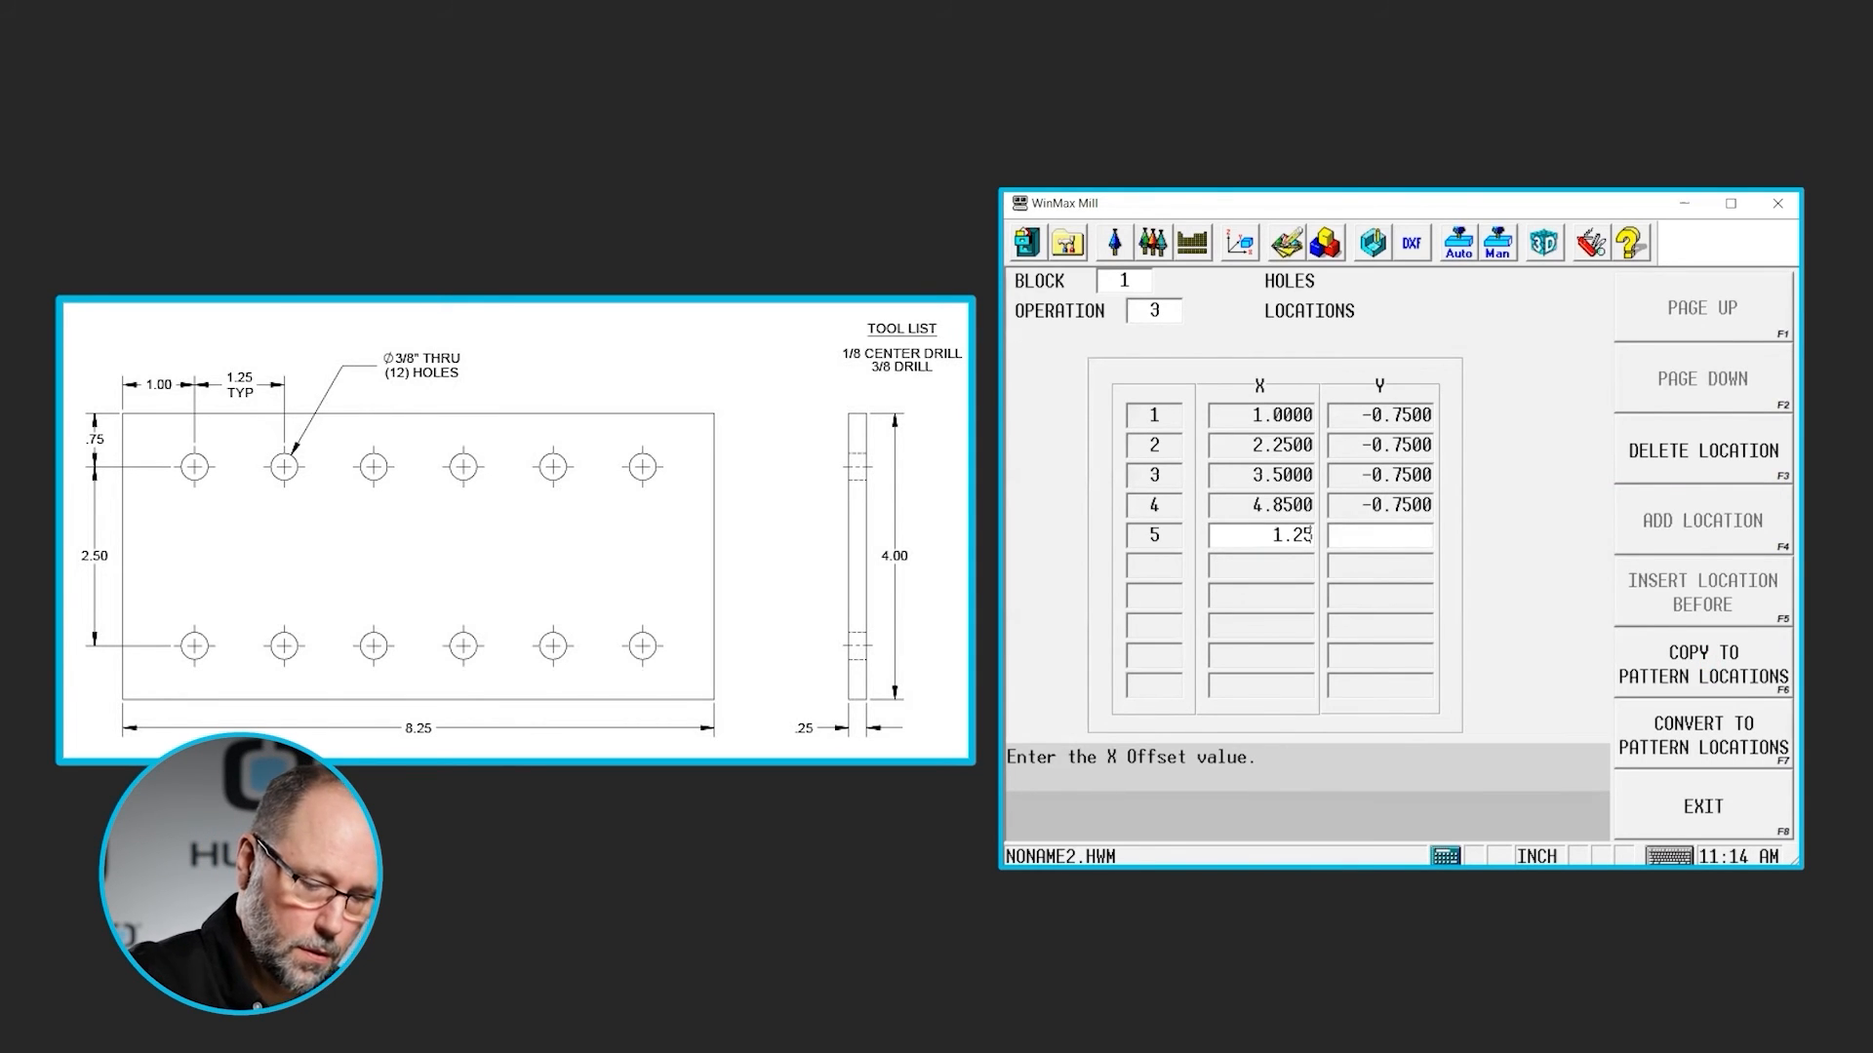
key(Return)
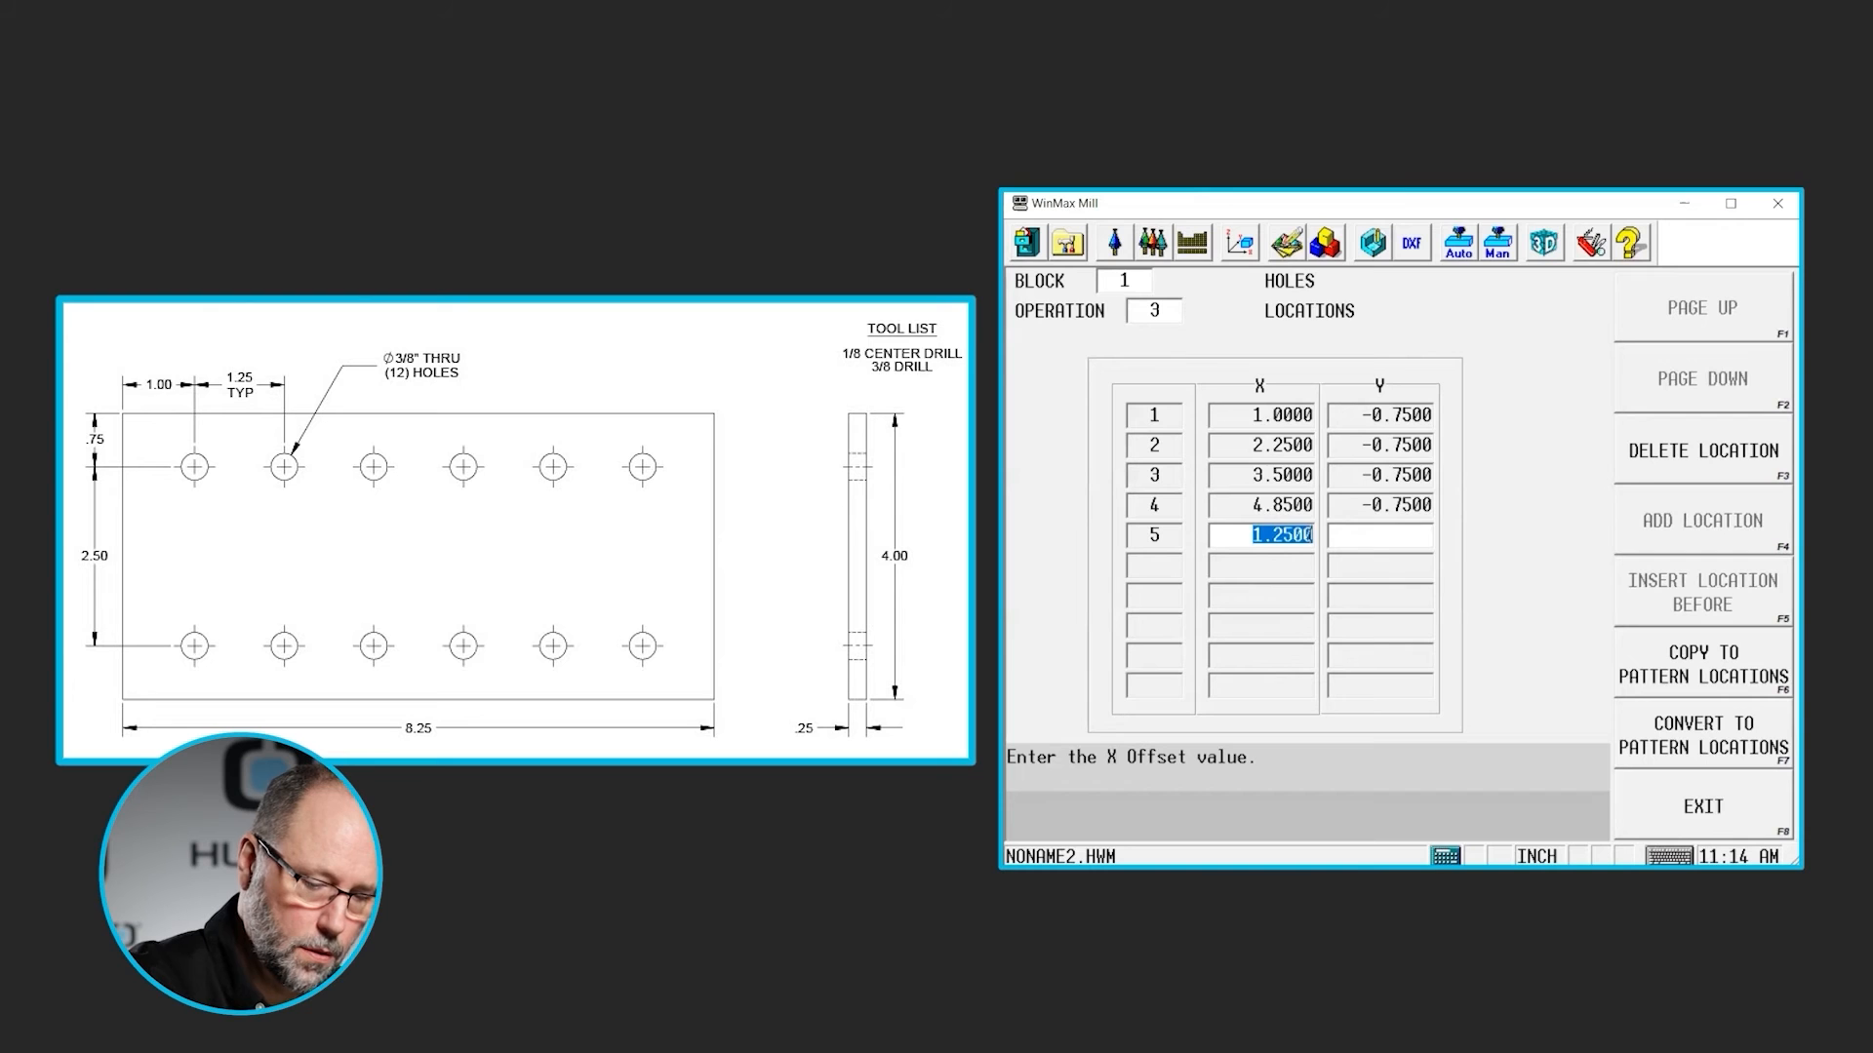
key(Return)
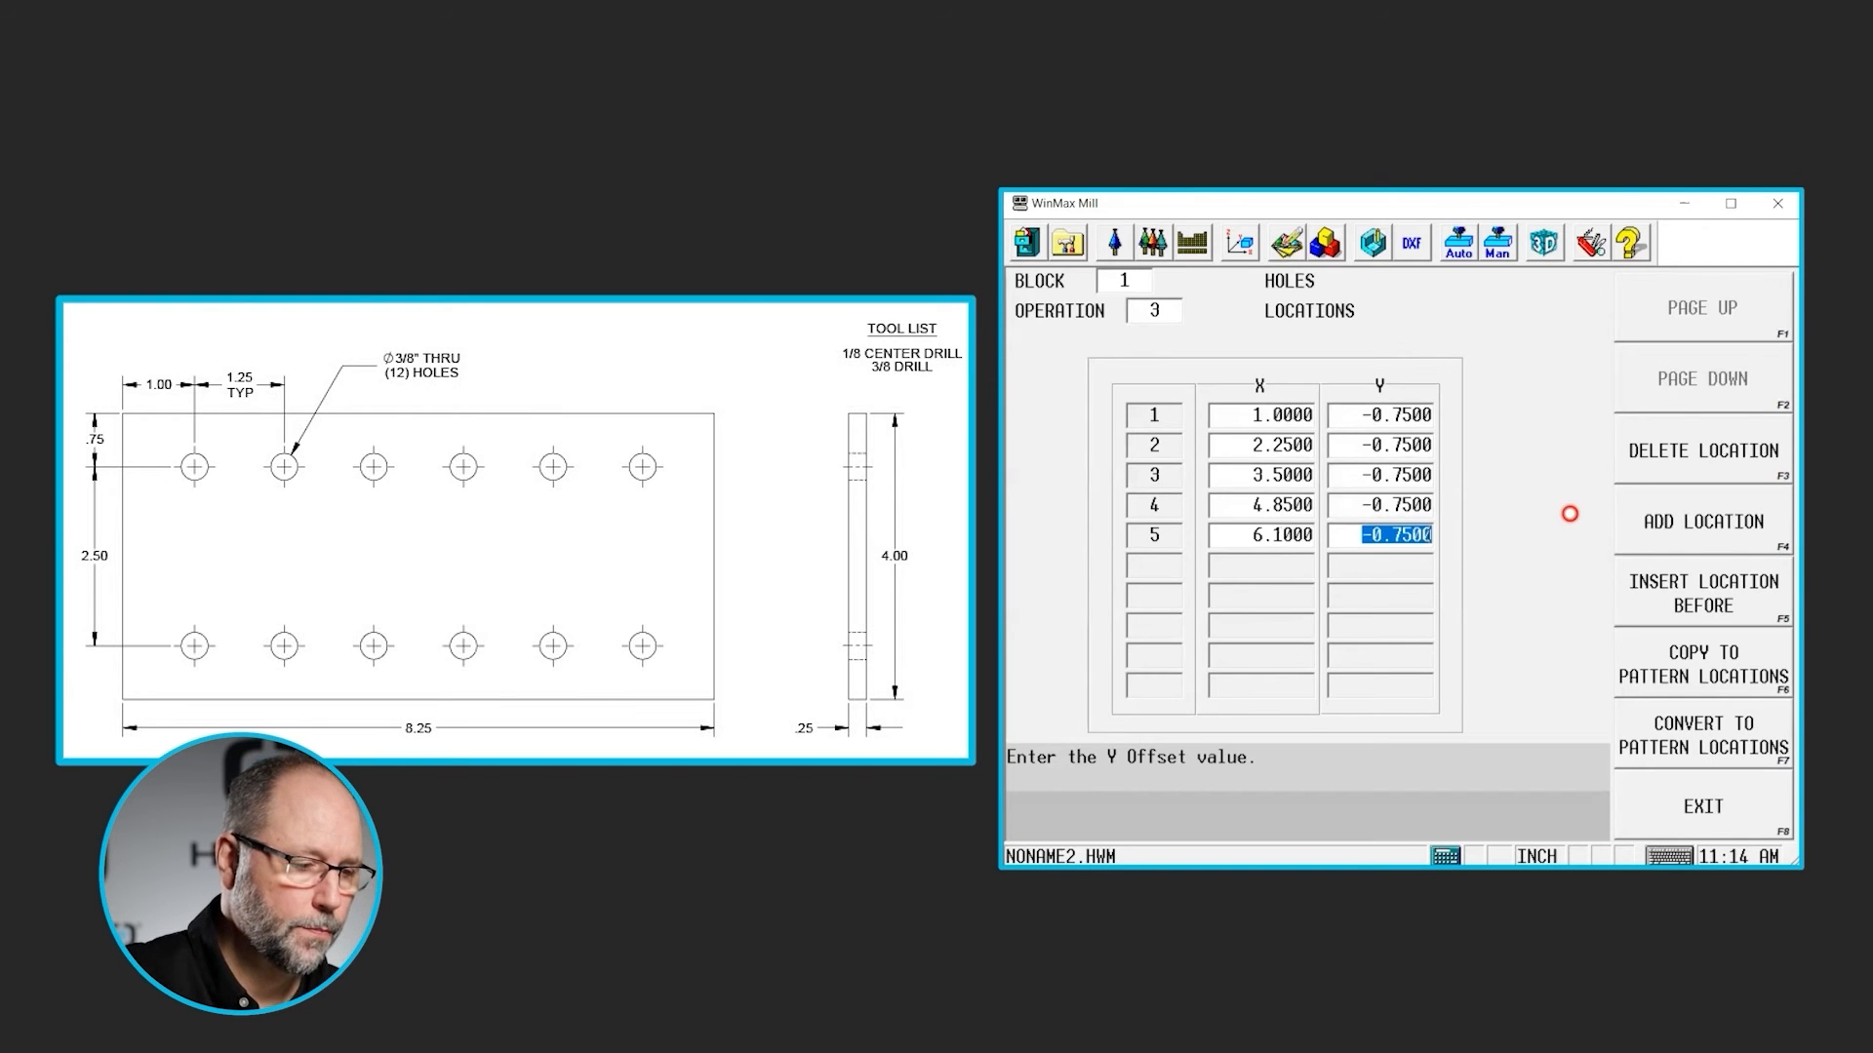
key(Return)
text(1)
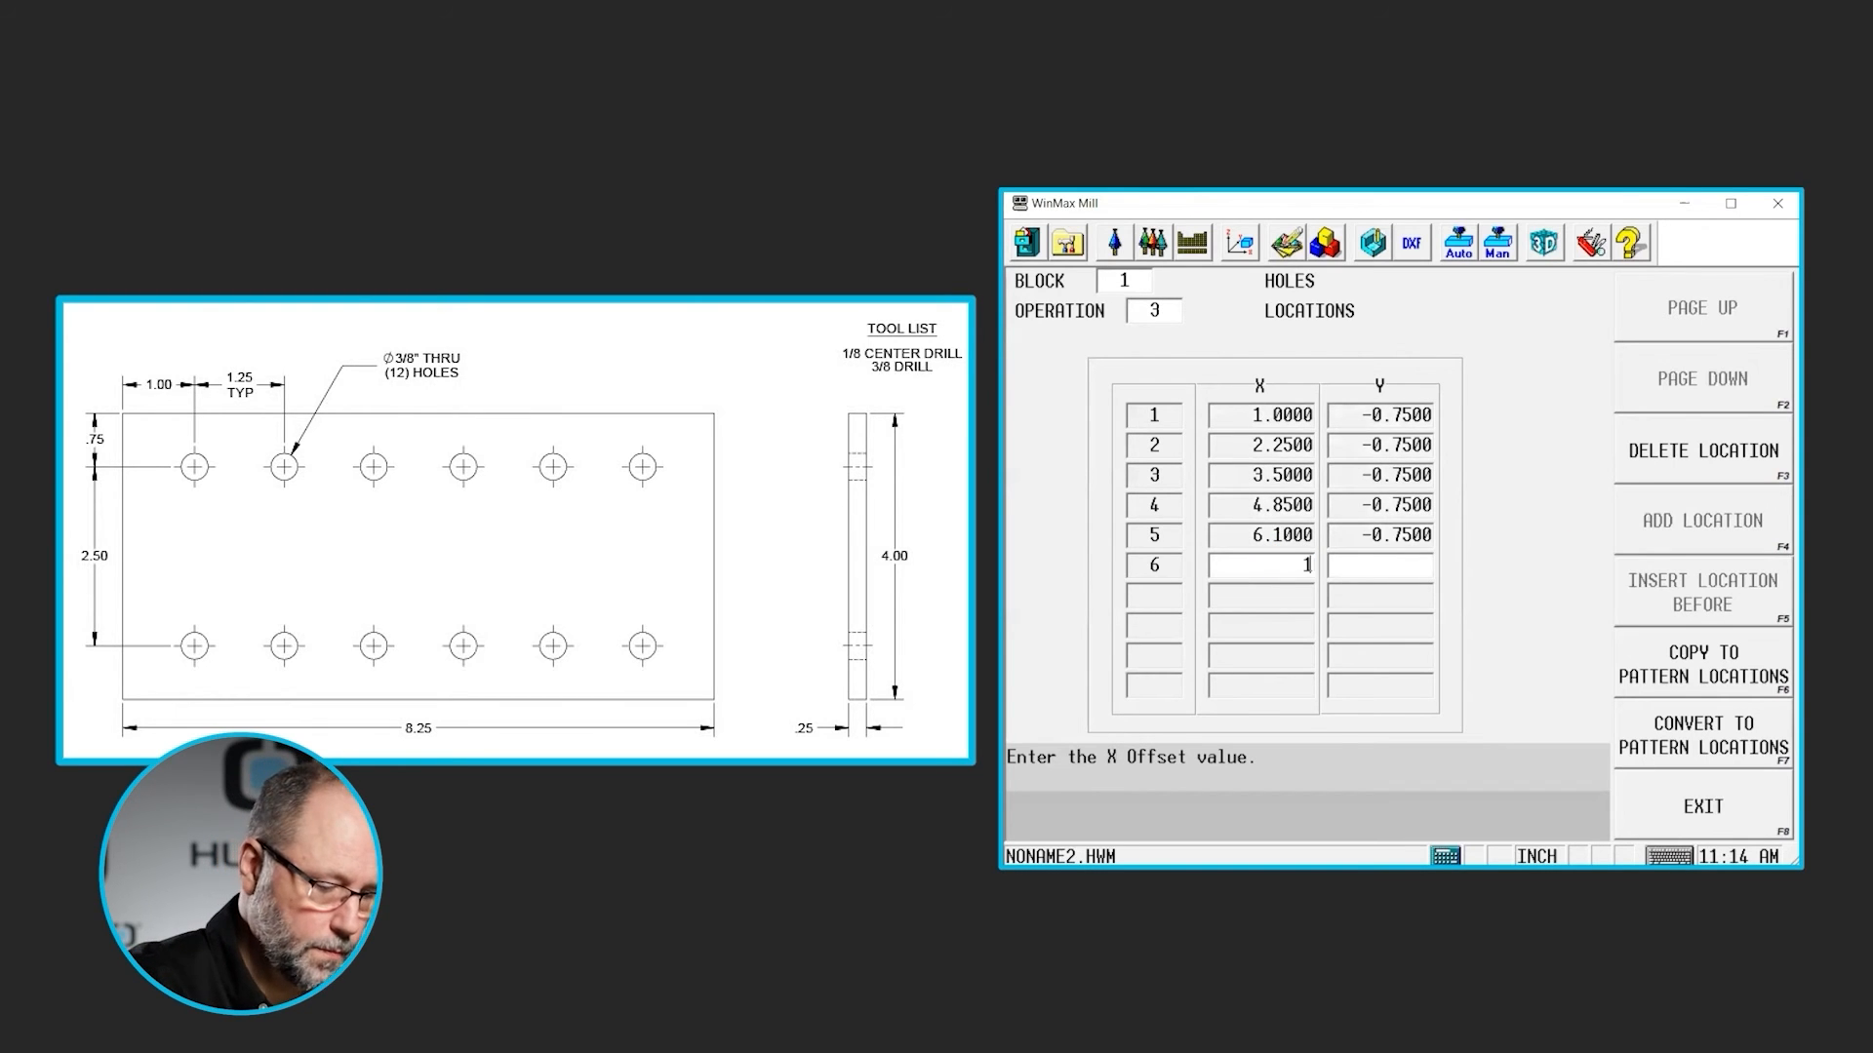
text(.25)
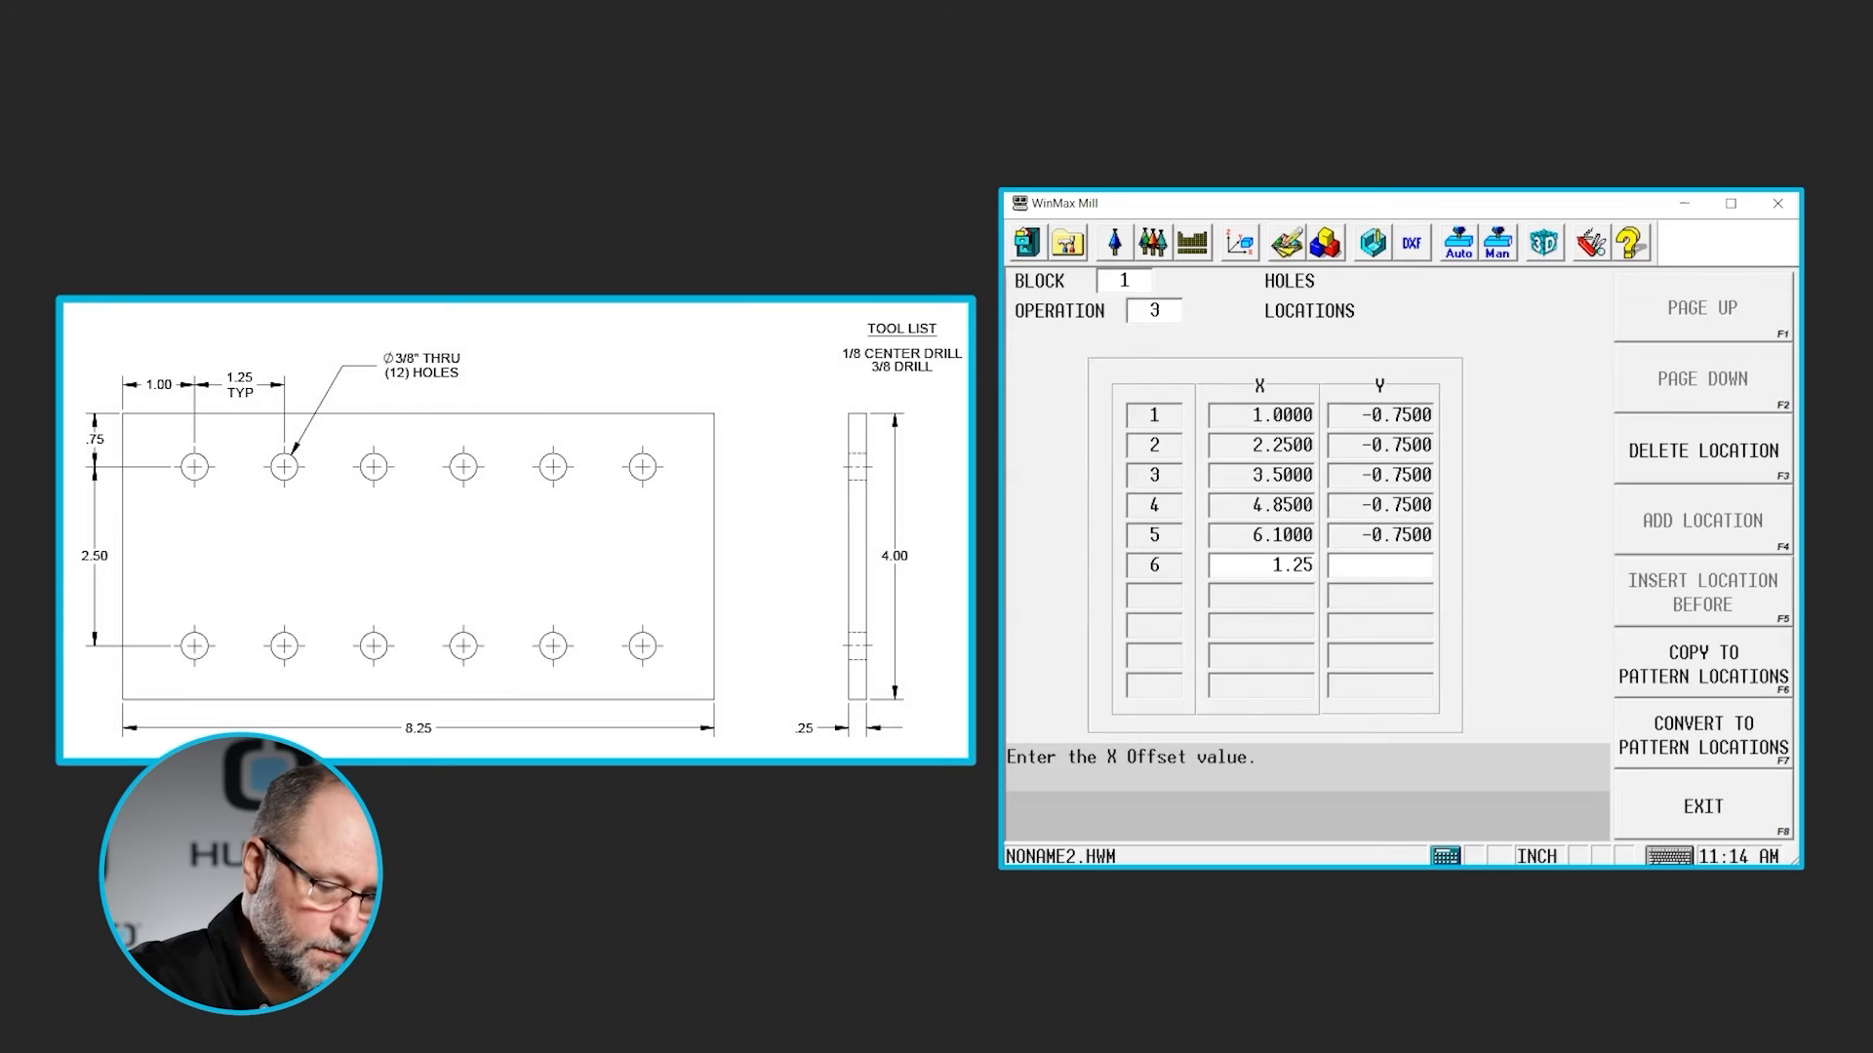
key(Return)
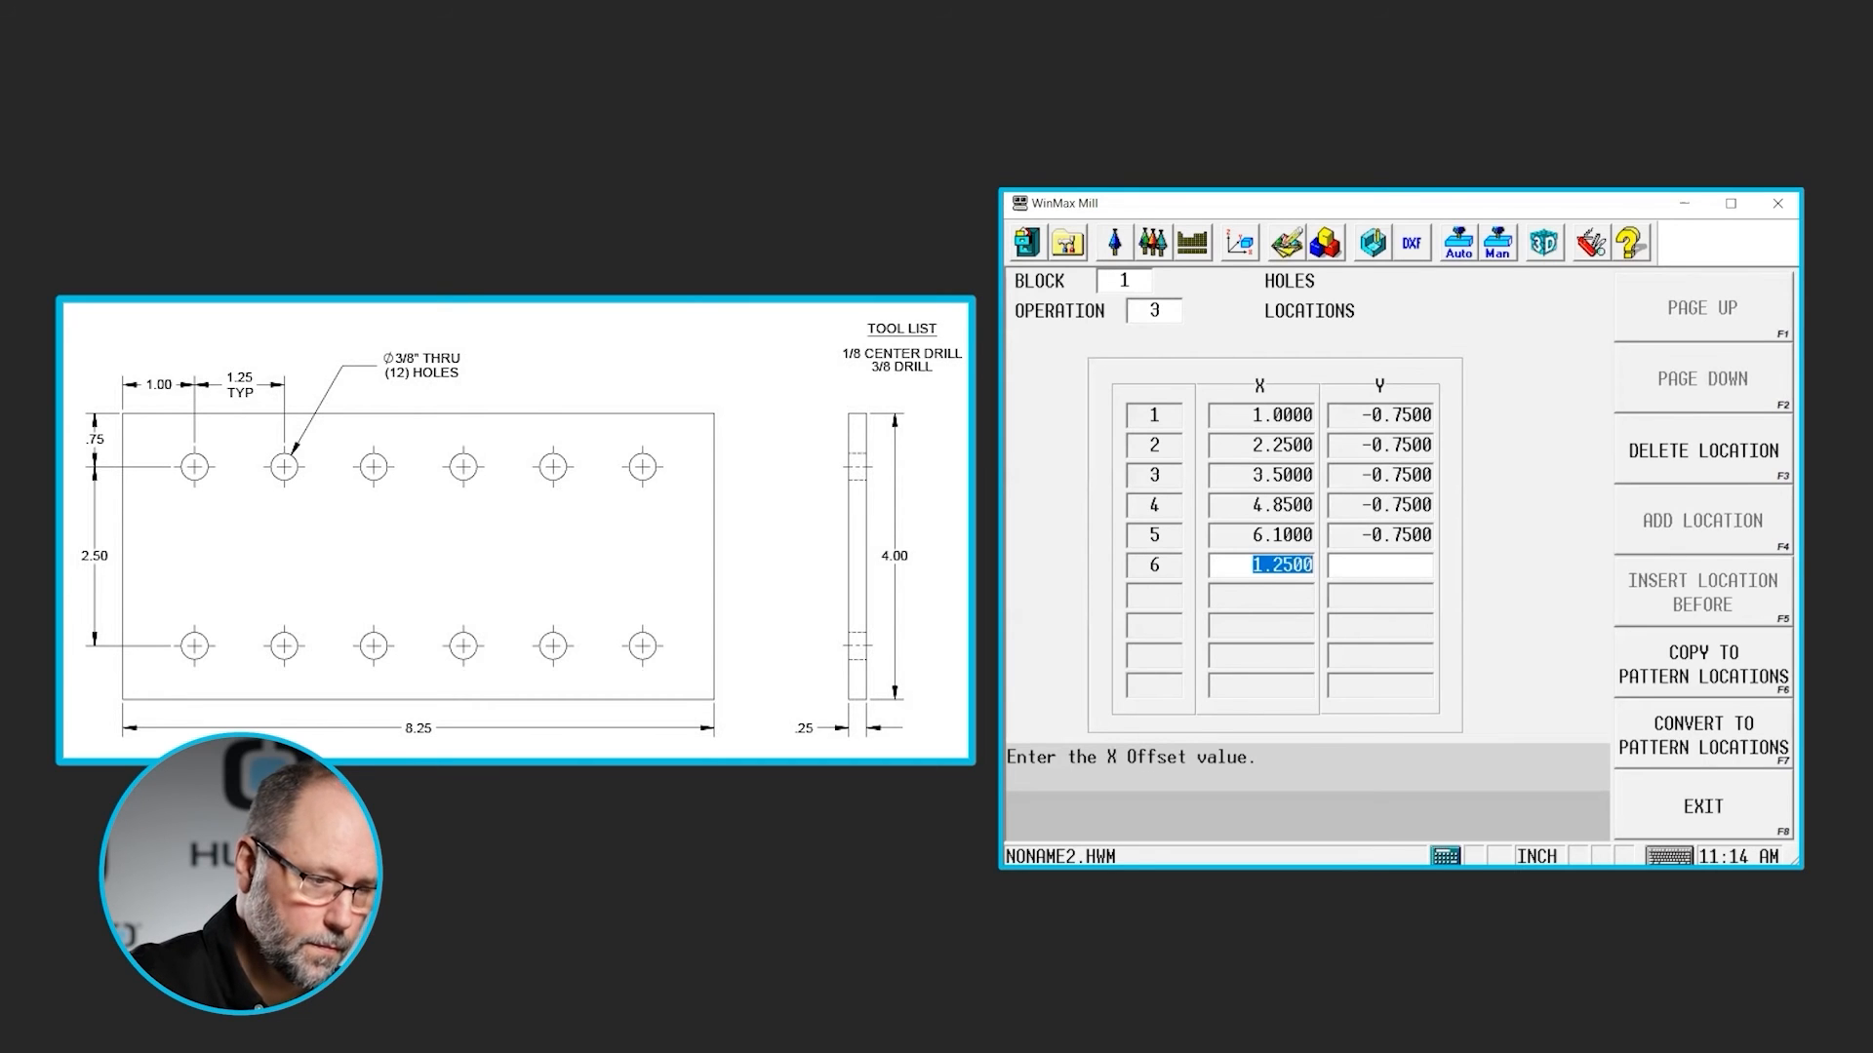
key(Return)
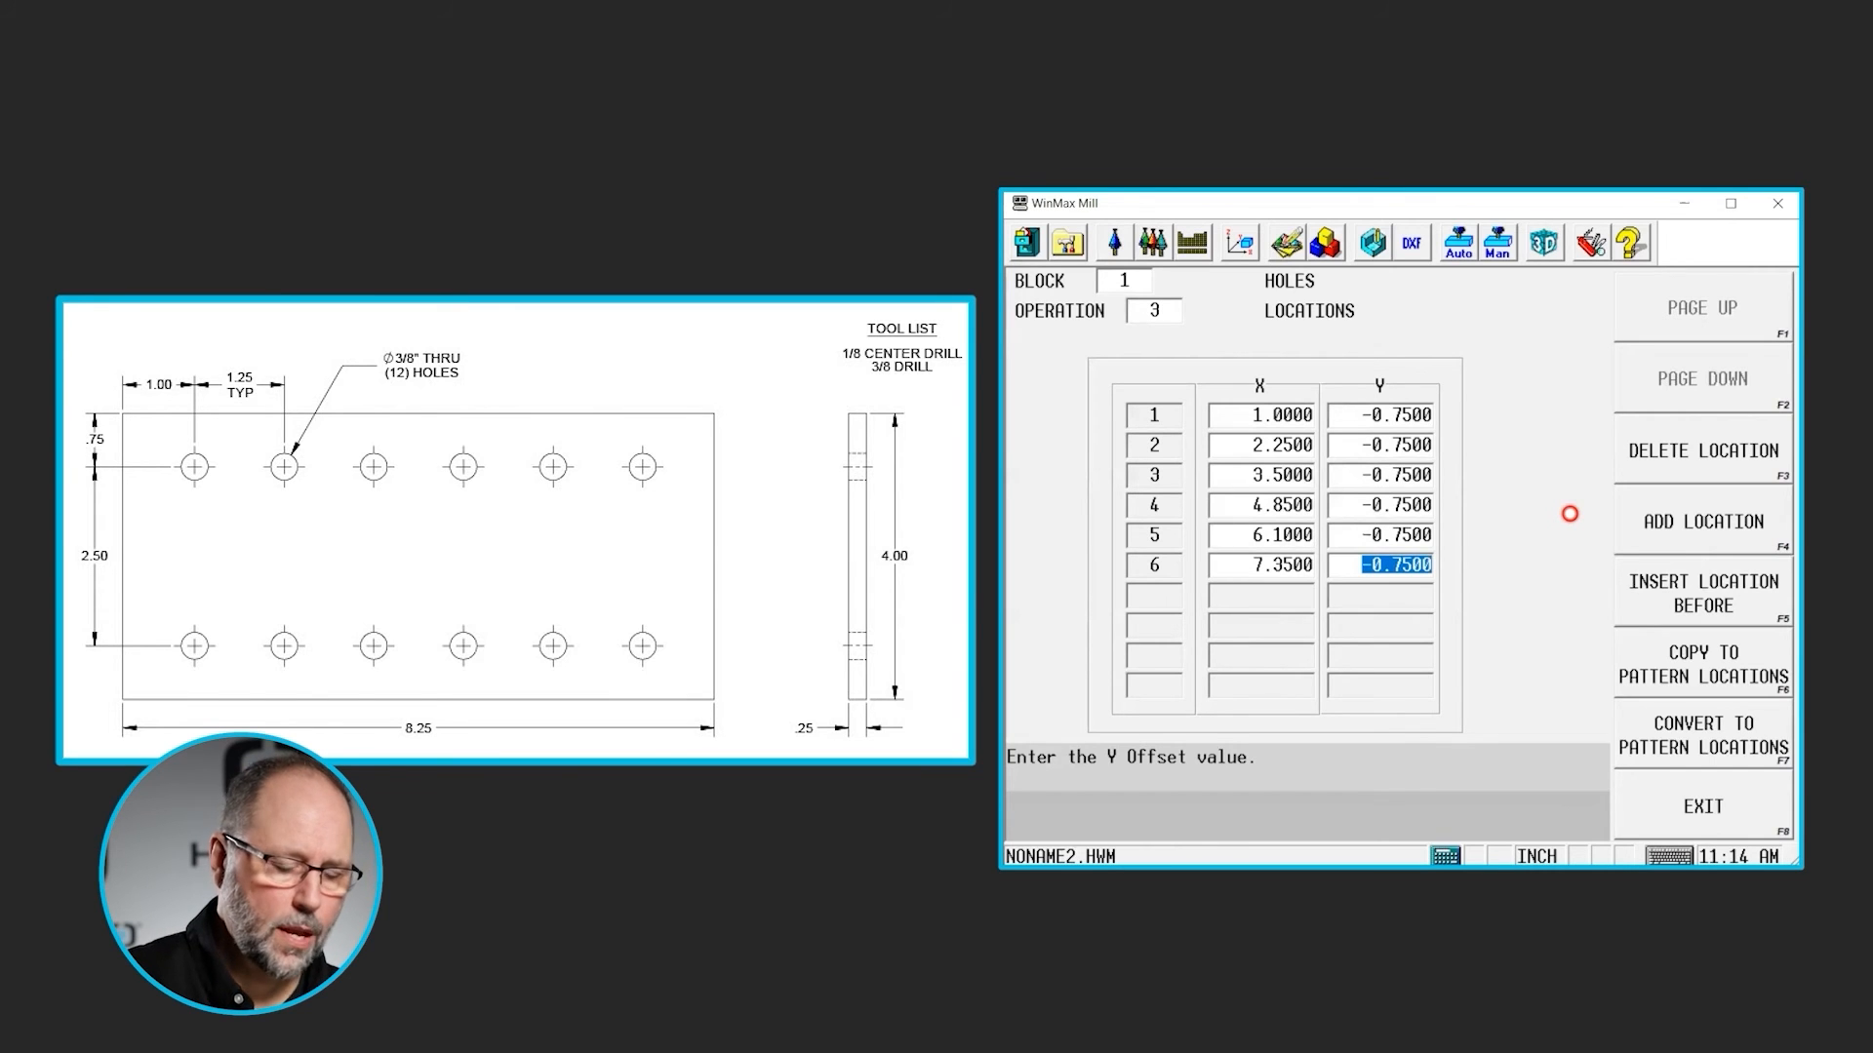
key(Return)
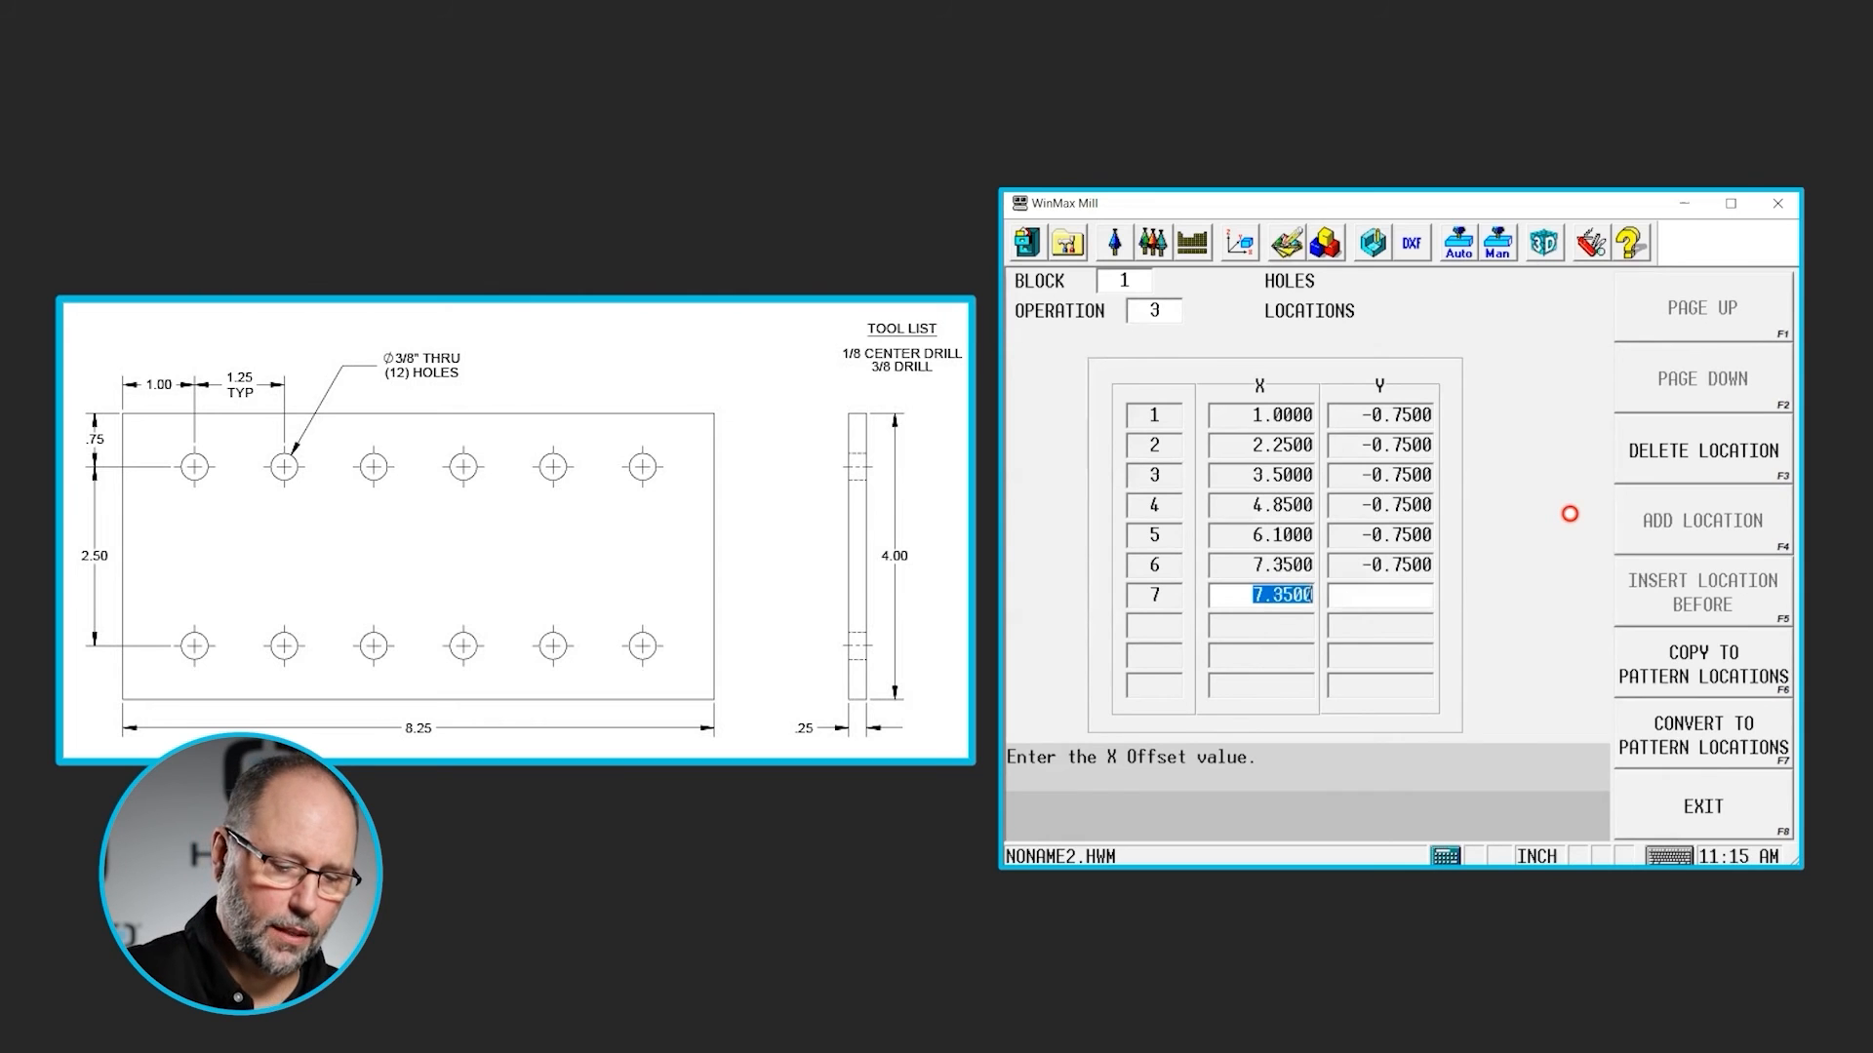
- Add location 7 at X 7.35, Y -3.25, offset 2.5 in negative Y from location 6
key(Return)
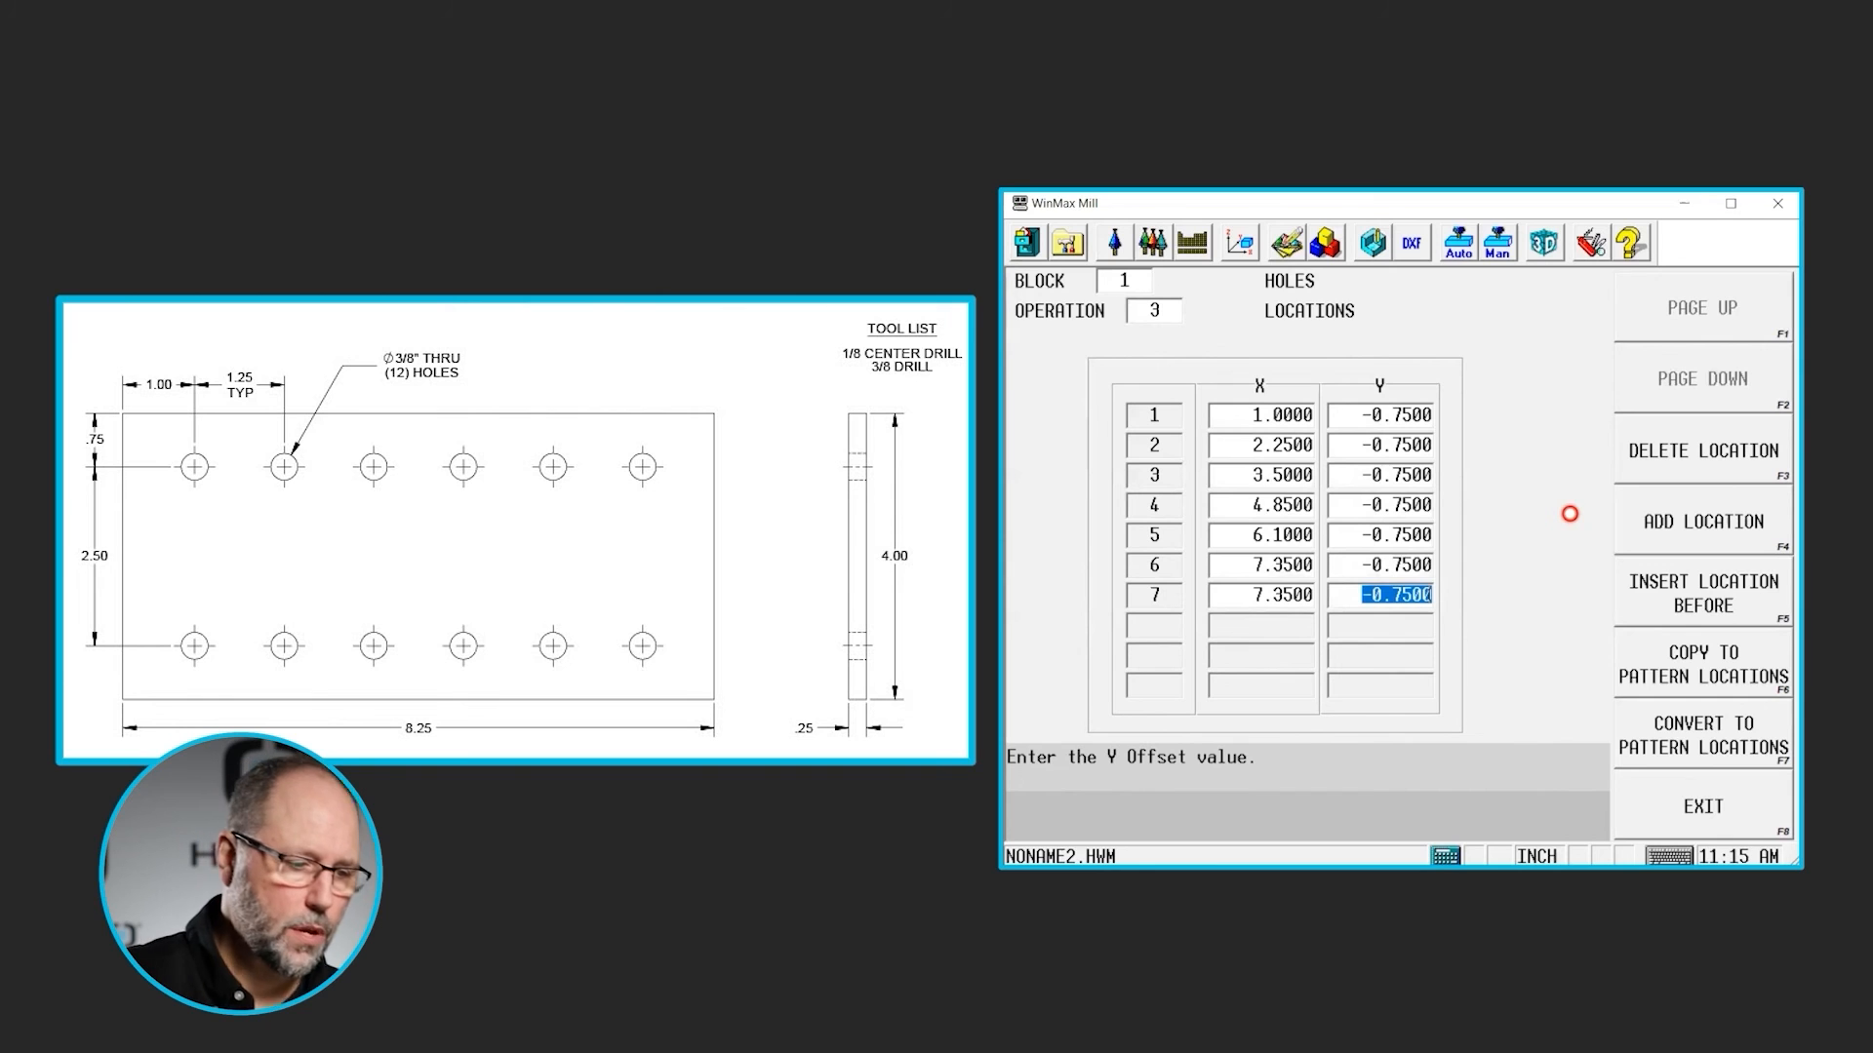
text(2.5)
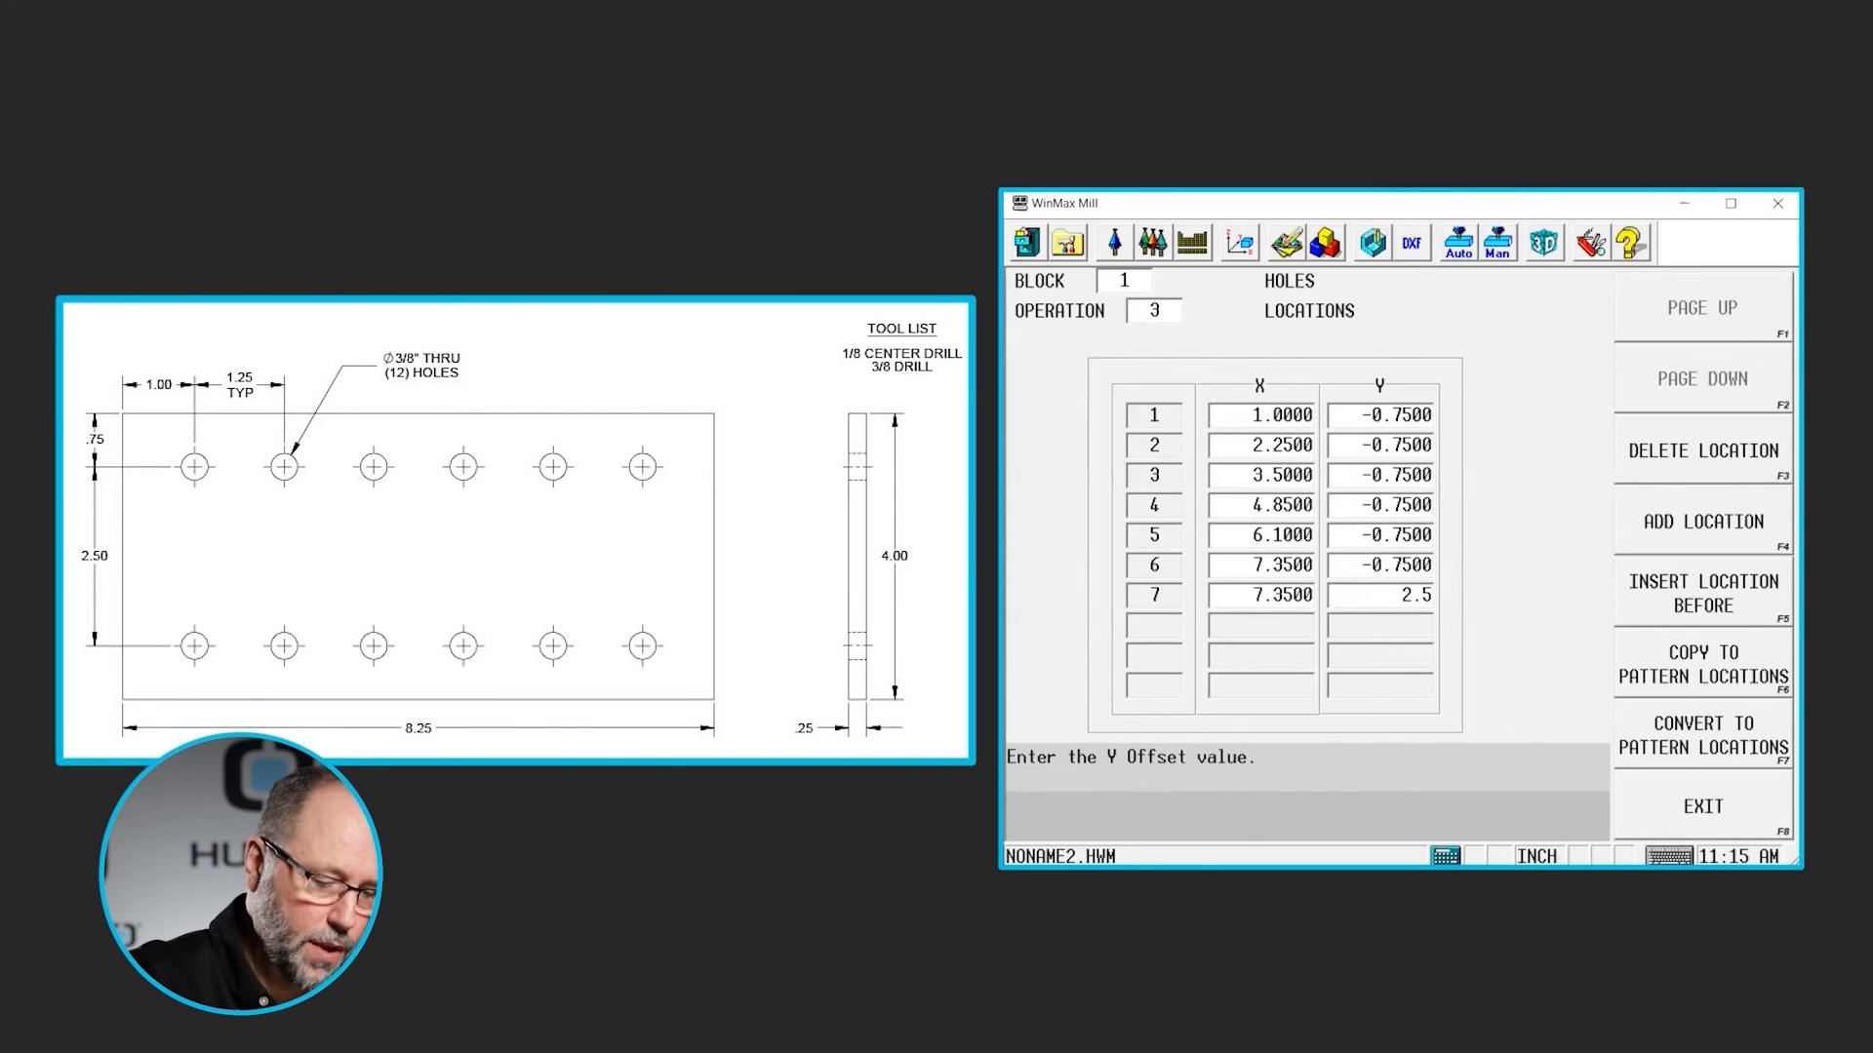
key(Return)
key(Return)
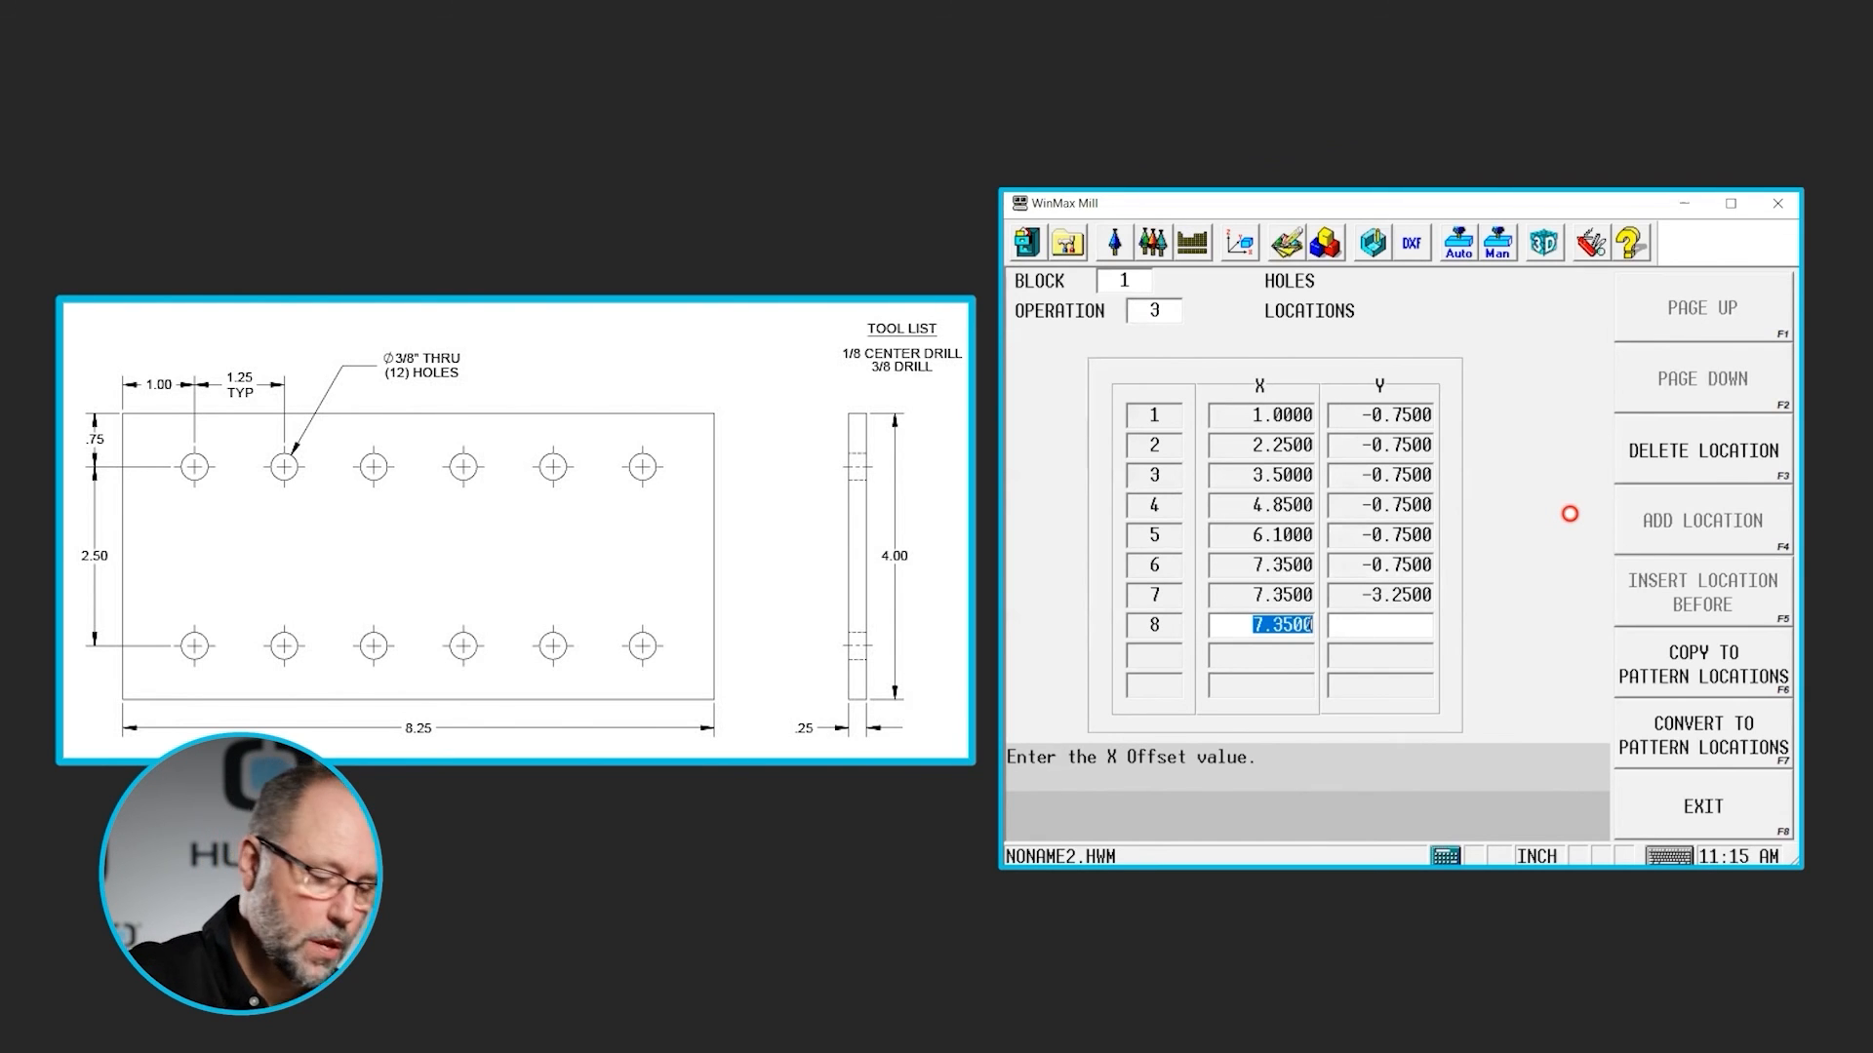
- Add locations 8 and 9 at X 6.1 and X 4.85 with Y -3.25, using negative X increments of 1.25
text(1.2)
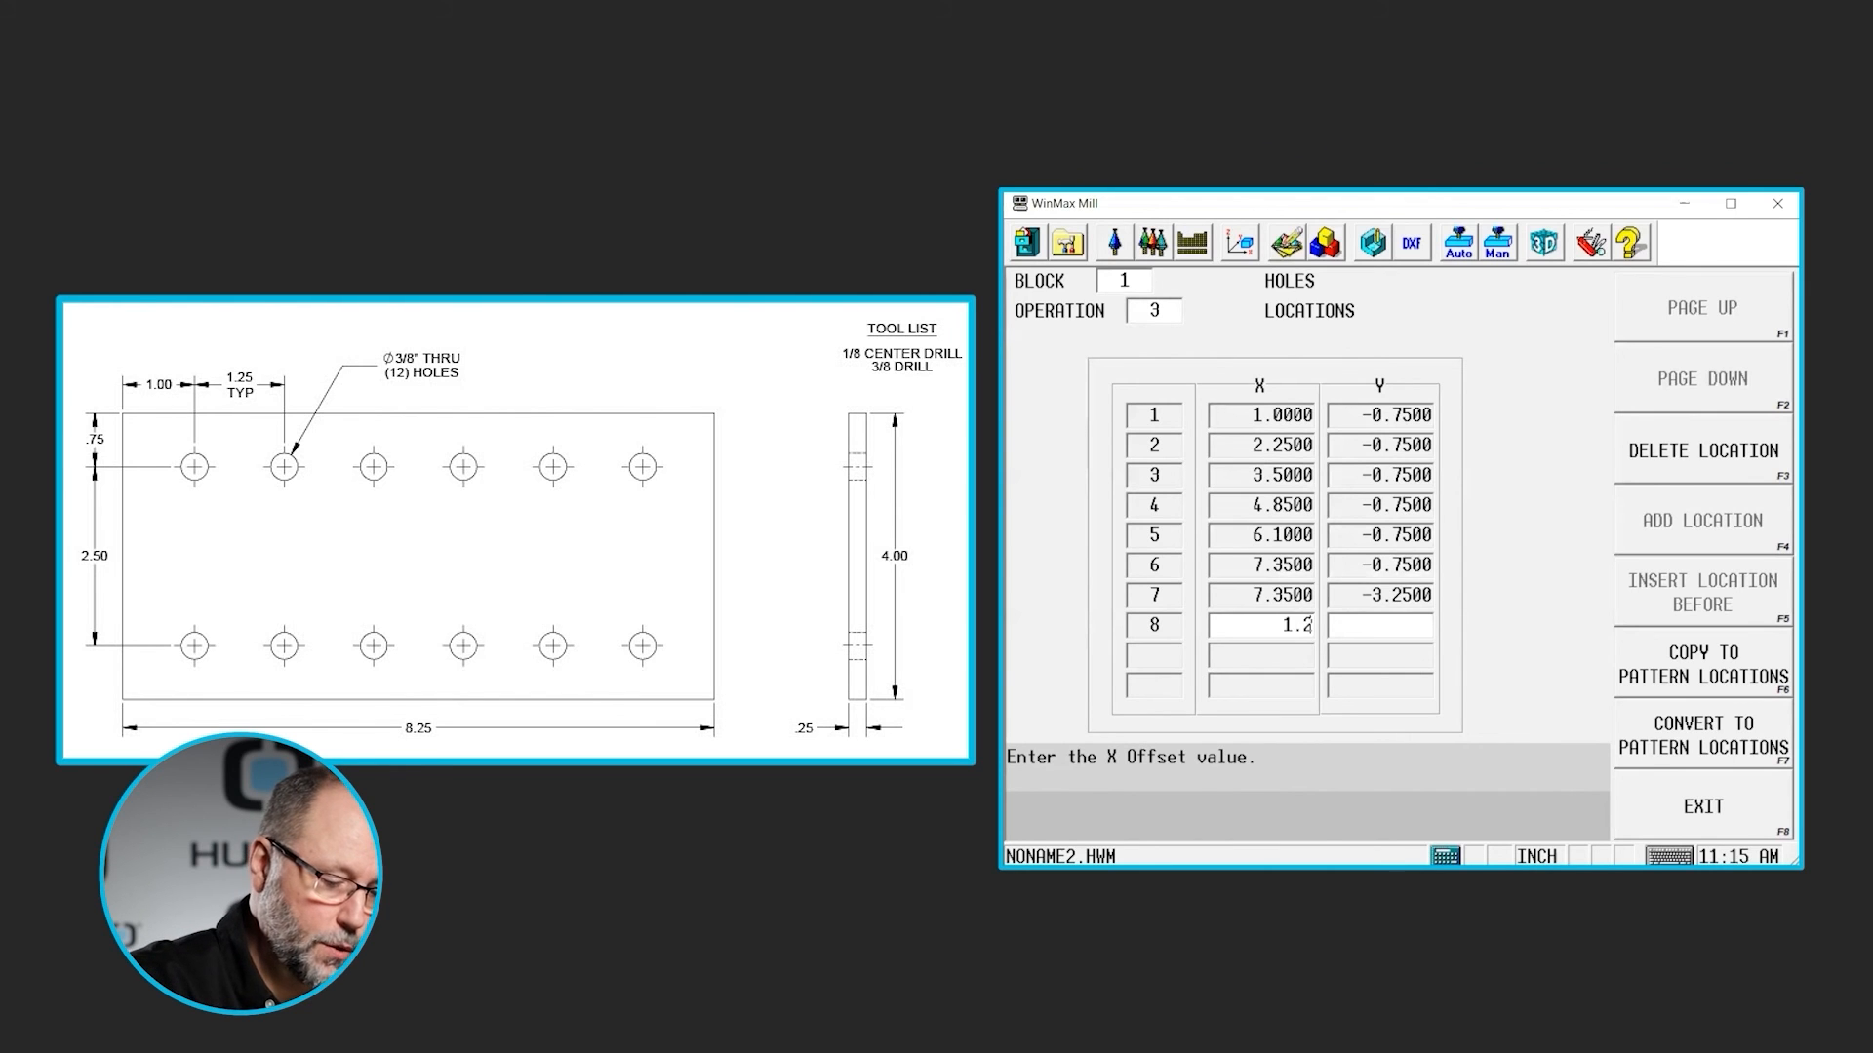
text(5)
key(Return)
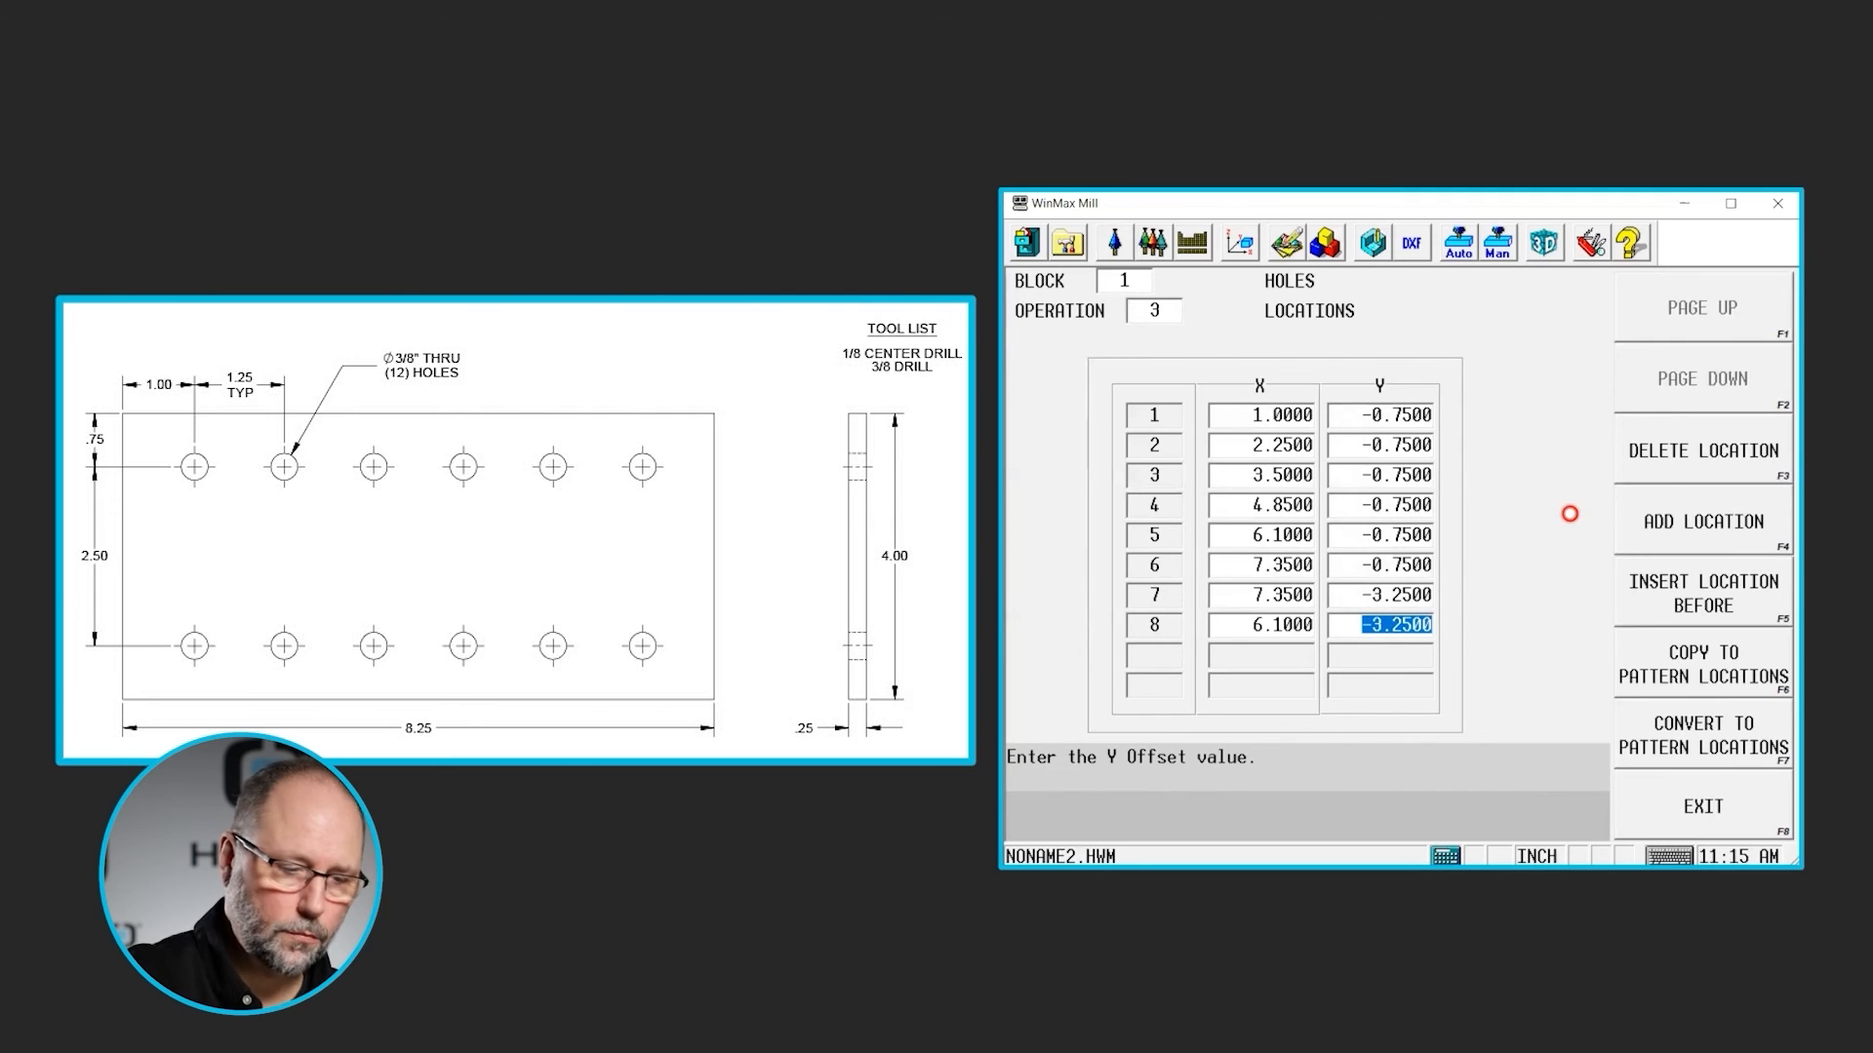
key(Return)
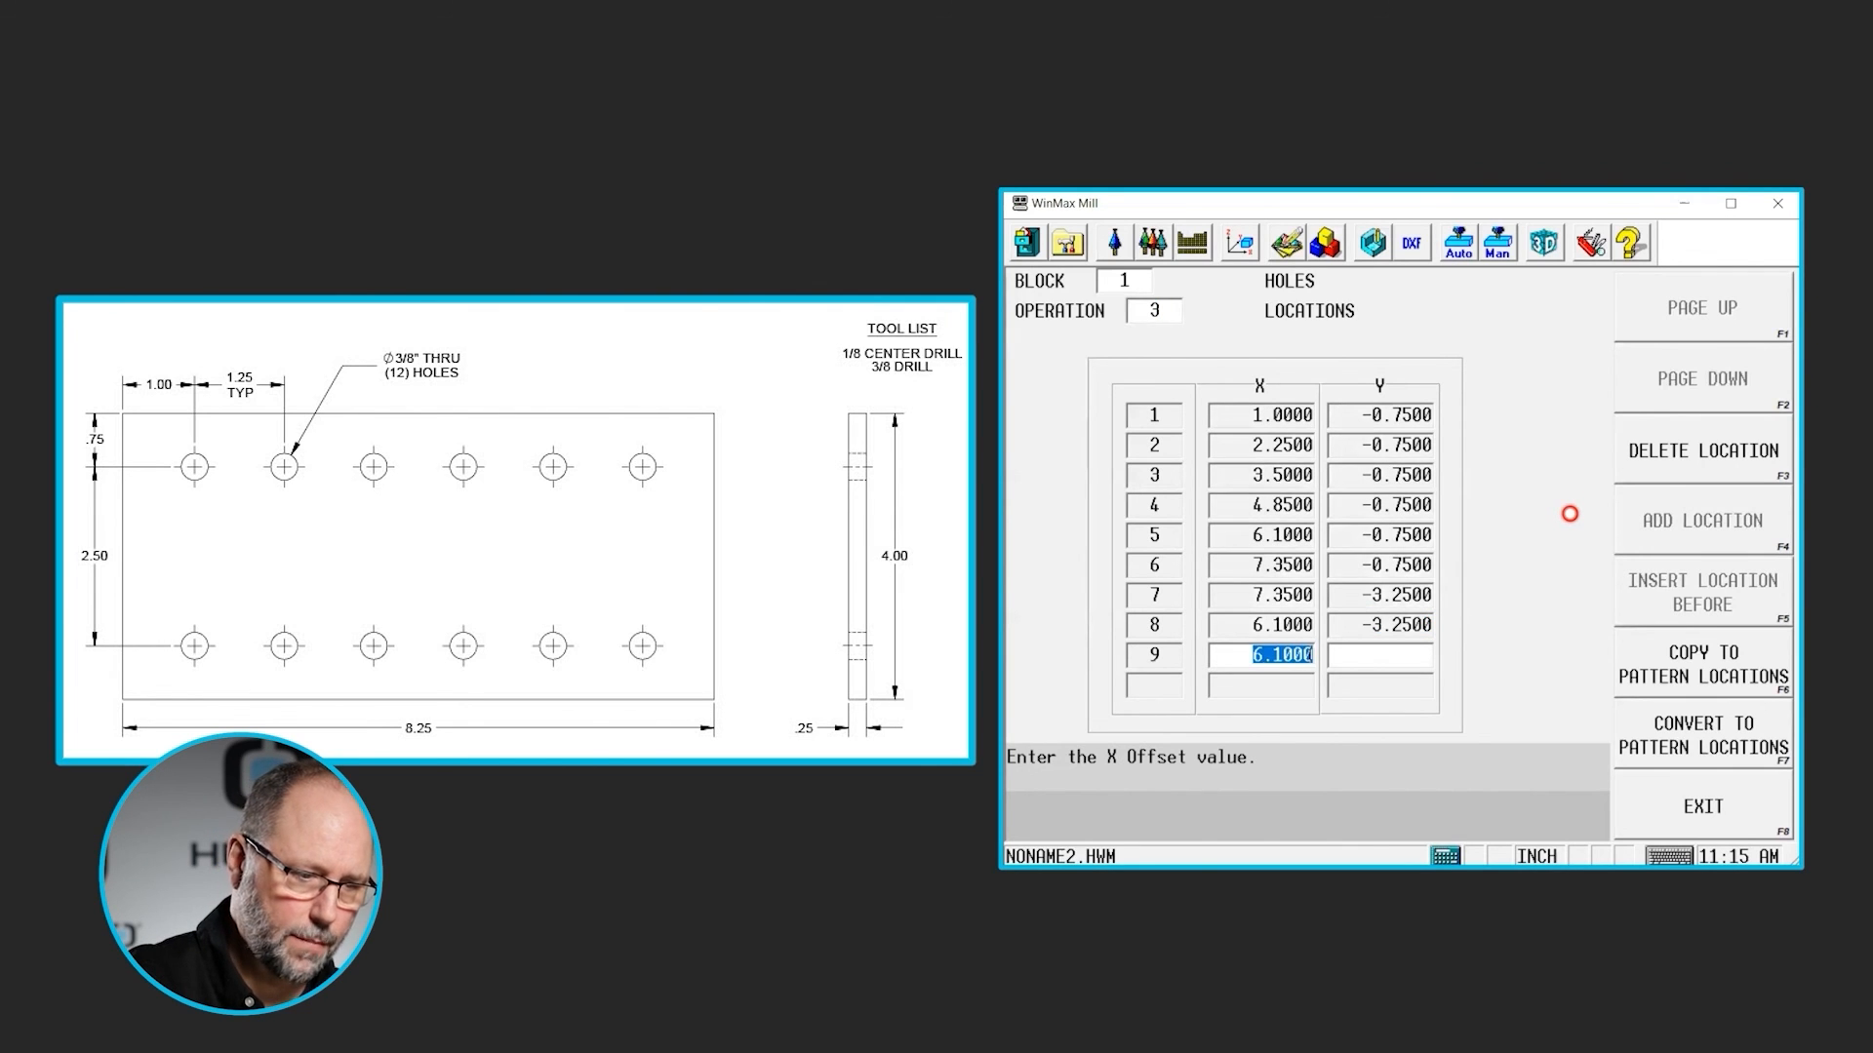
text(1.25)
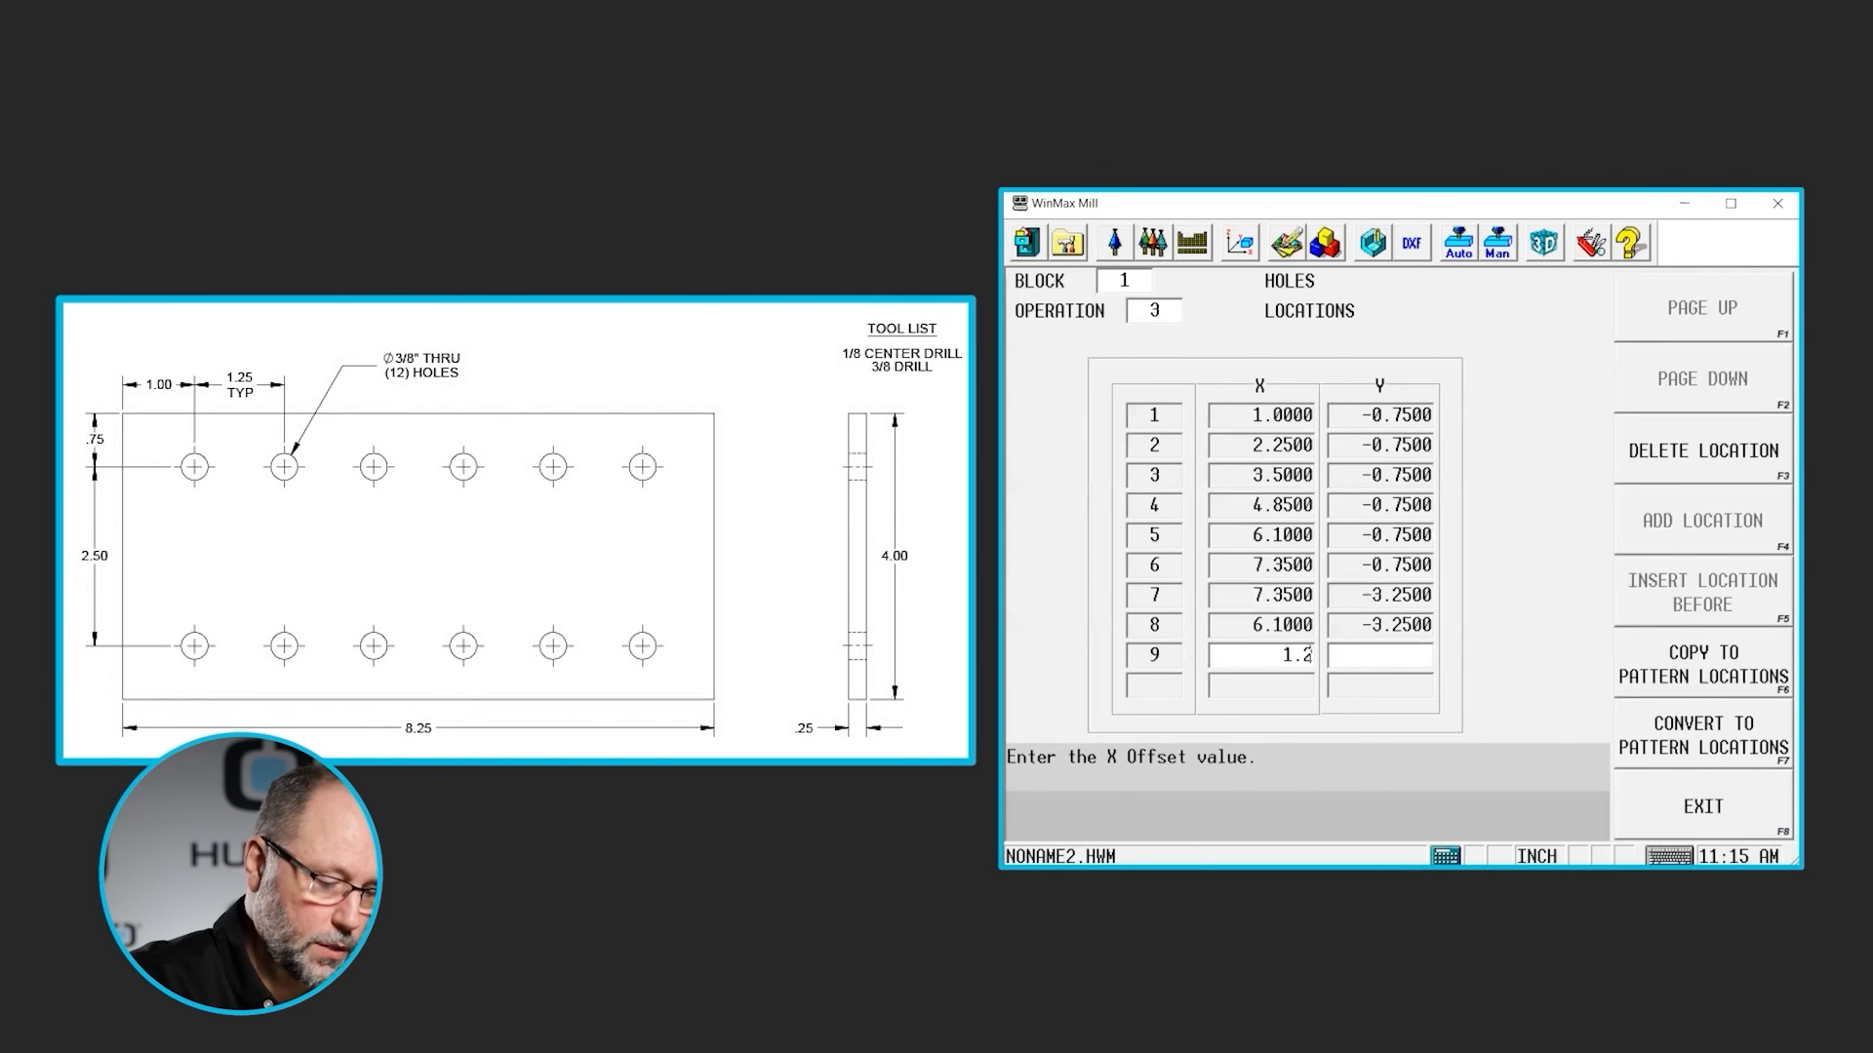
key(Return)
key(Return)
key(Return)
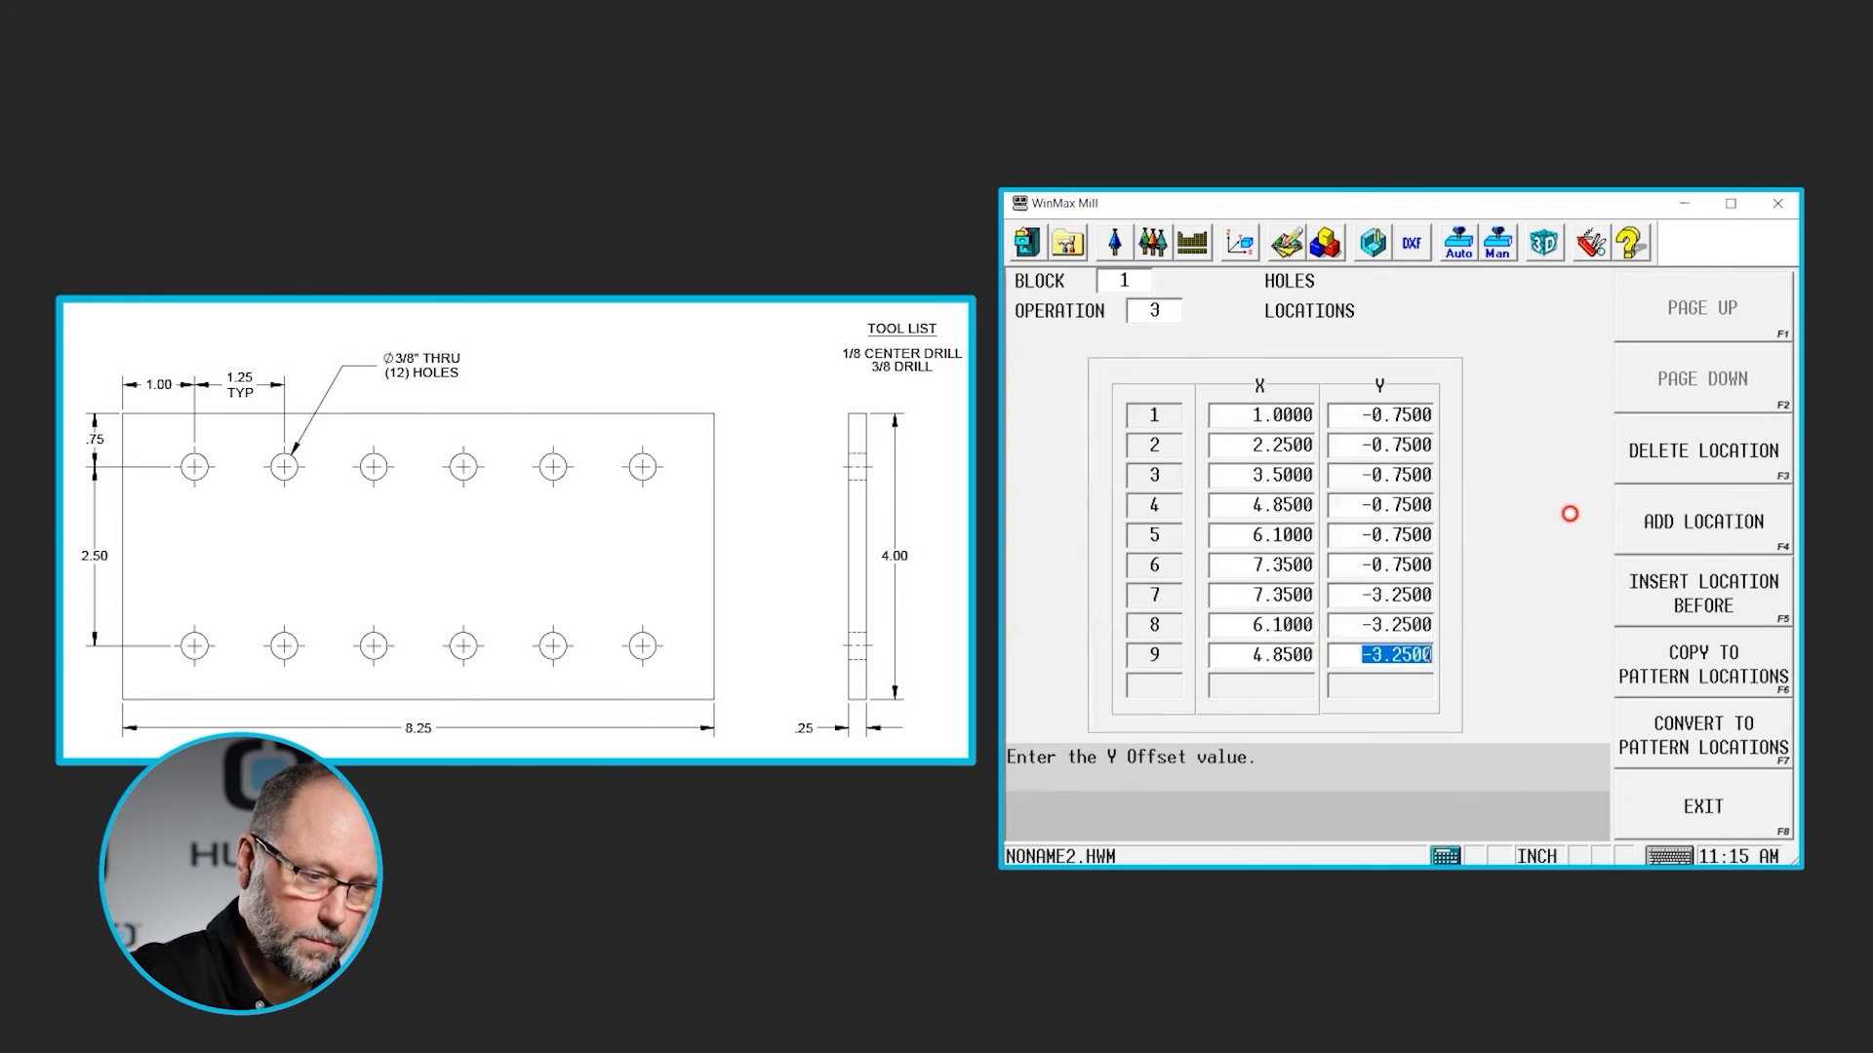
- Add locations 10 and 11 at X 3.6 and X 2.35 with Y -3.25, using negative X increments of 1.25
text(1.25)
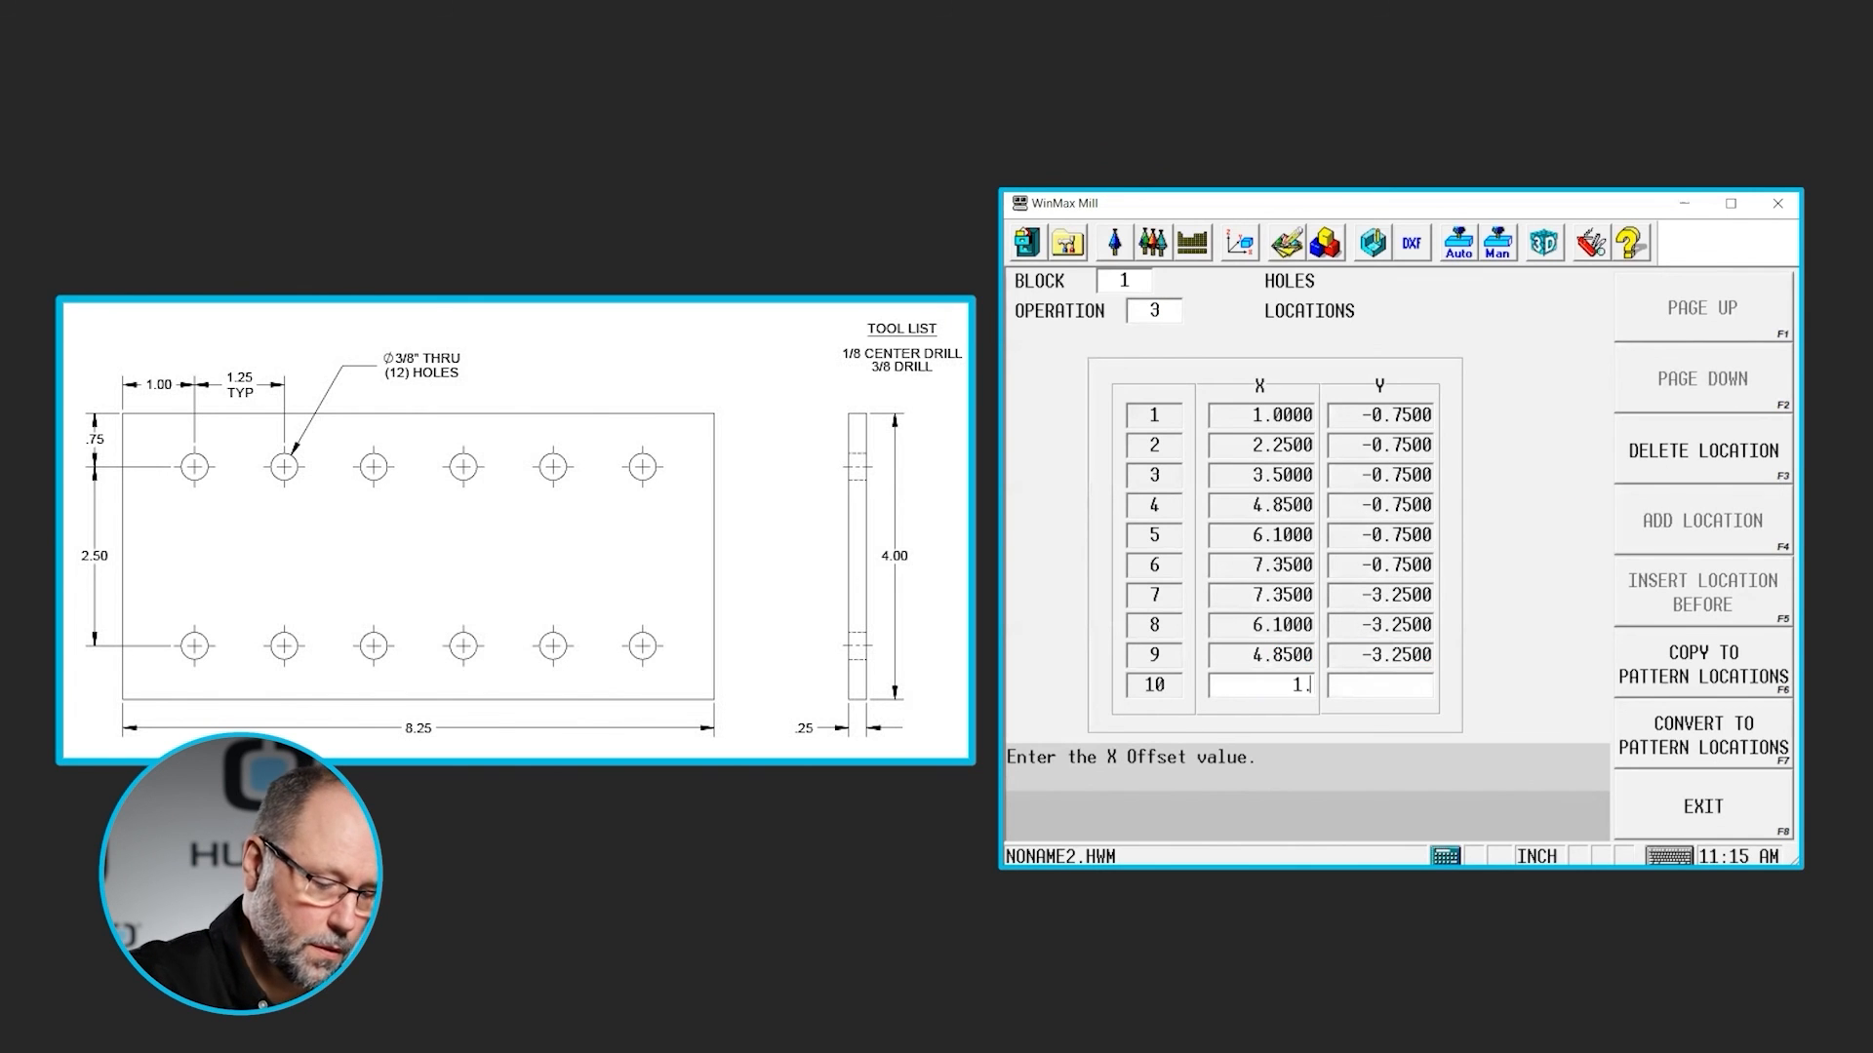
key(Return)
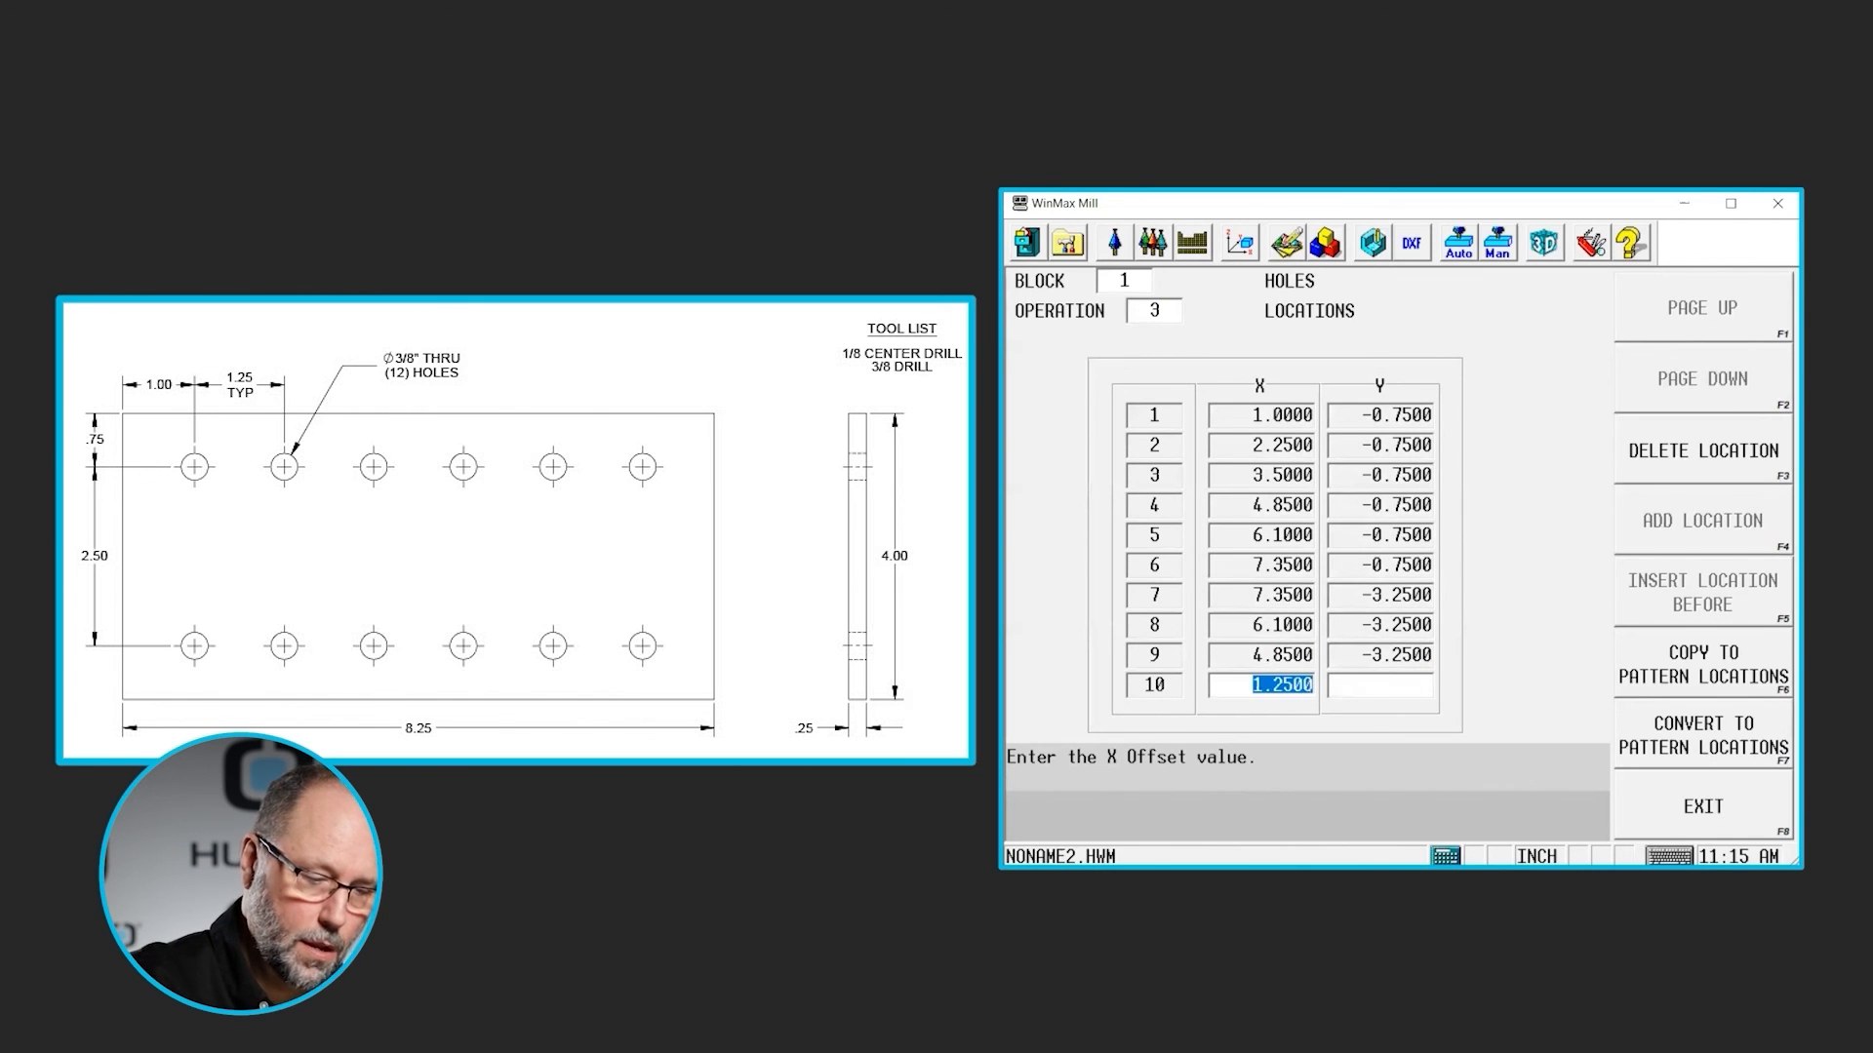
key(Return)
key(Return)
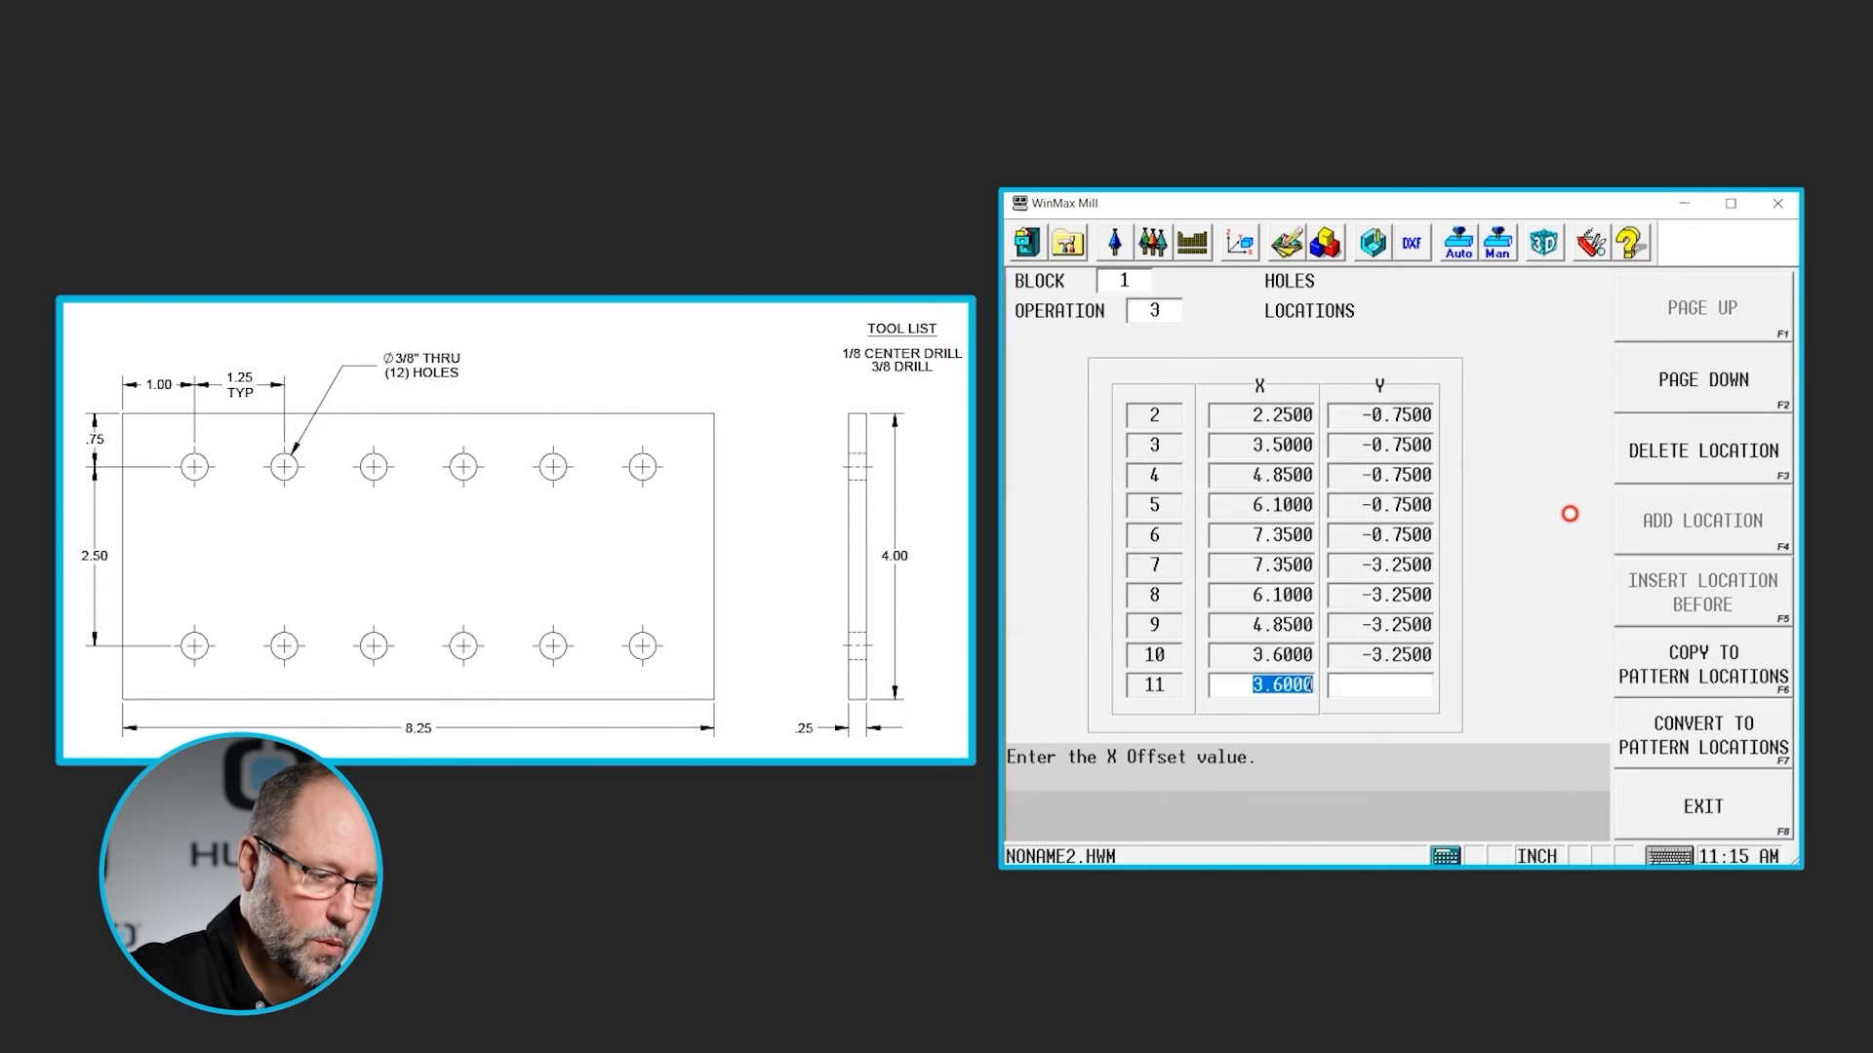
text(1.25)
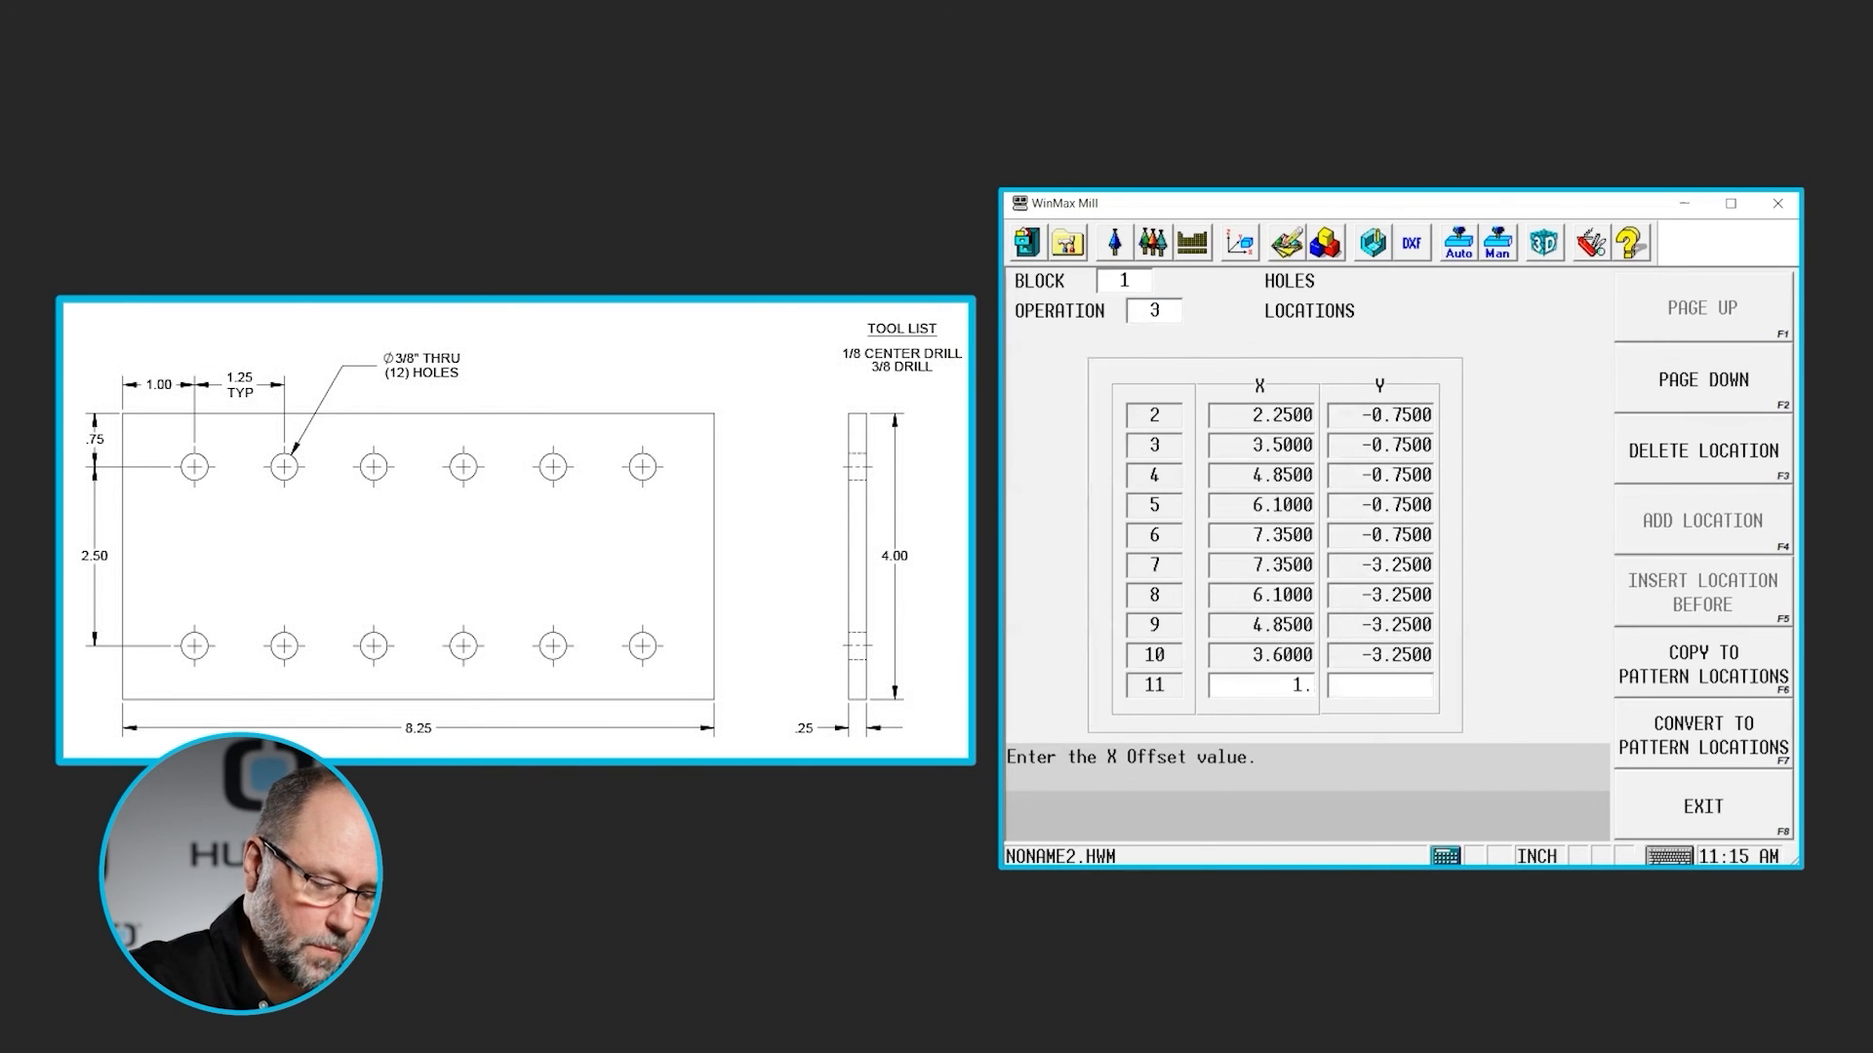
key(Return)
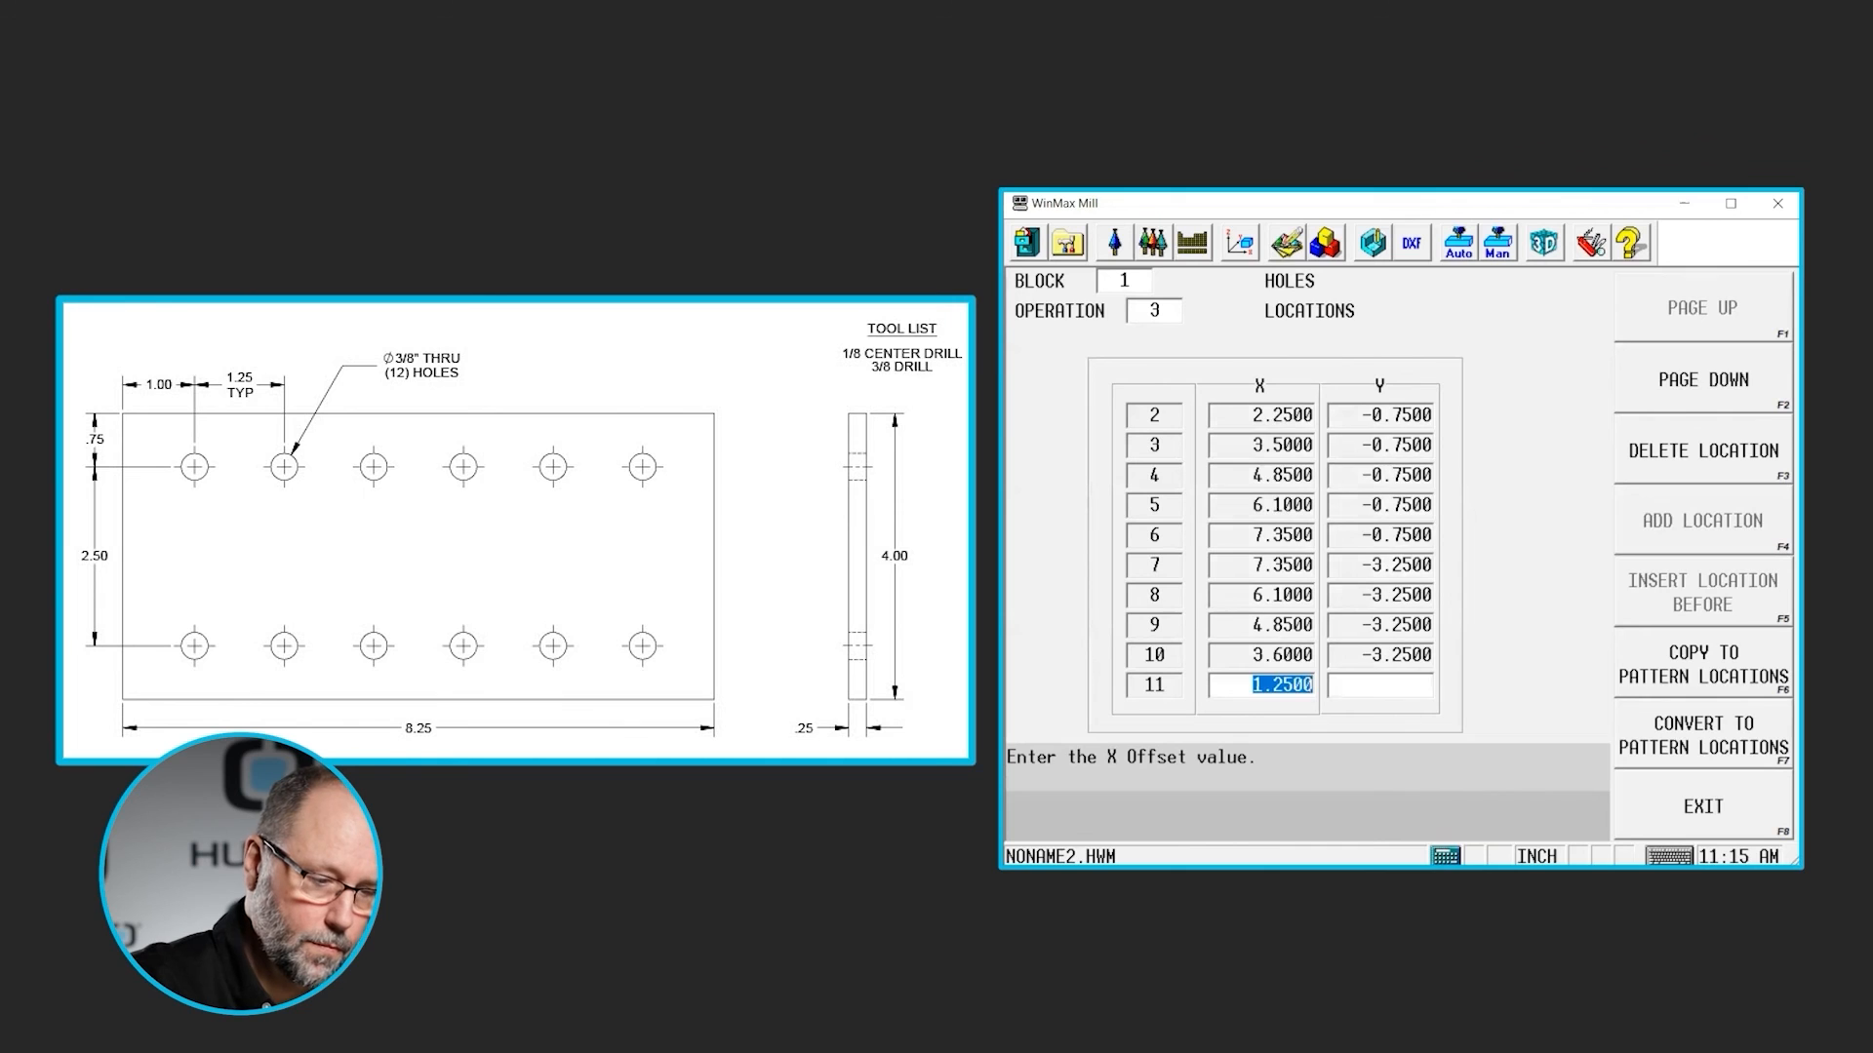
key(Return)
key(Return)
- Add location 12 at X 1.1 on the lower hole row, offset 1.25 in negative X from location 11
text(1.25)
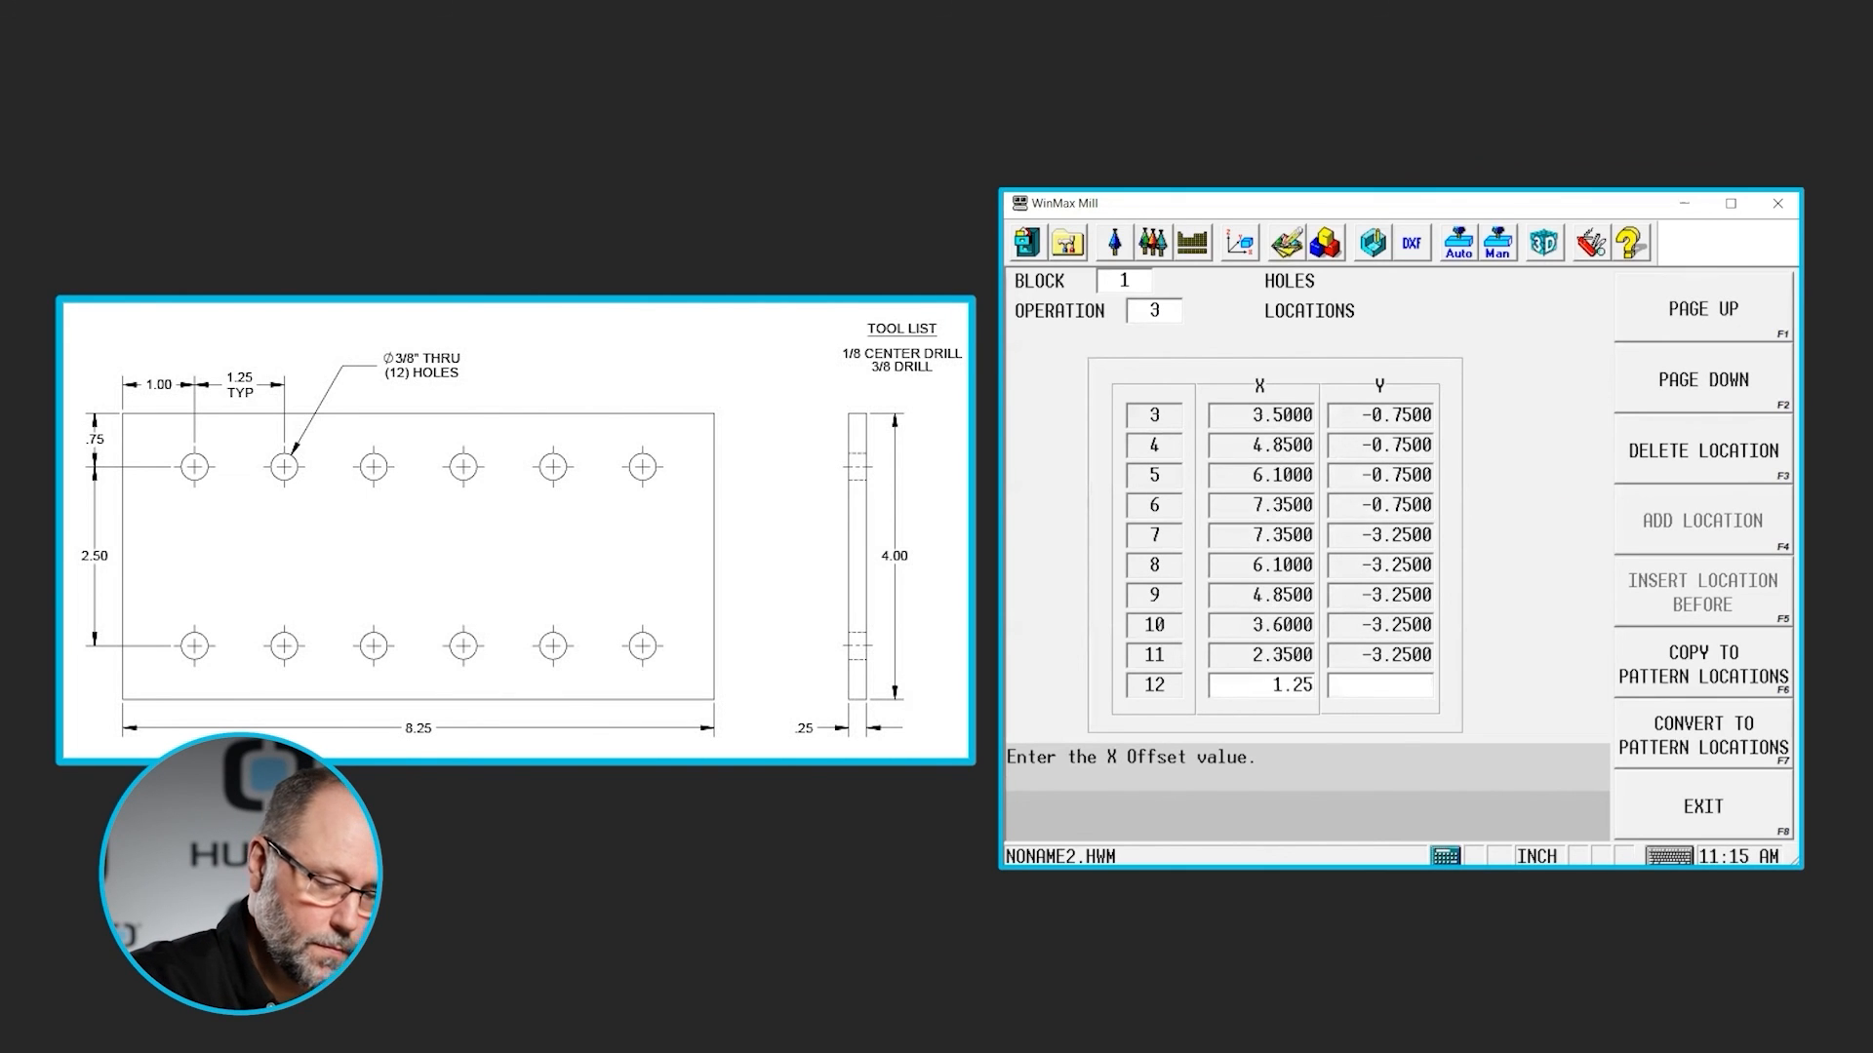
key(Return)
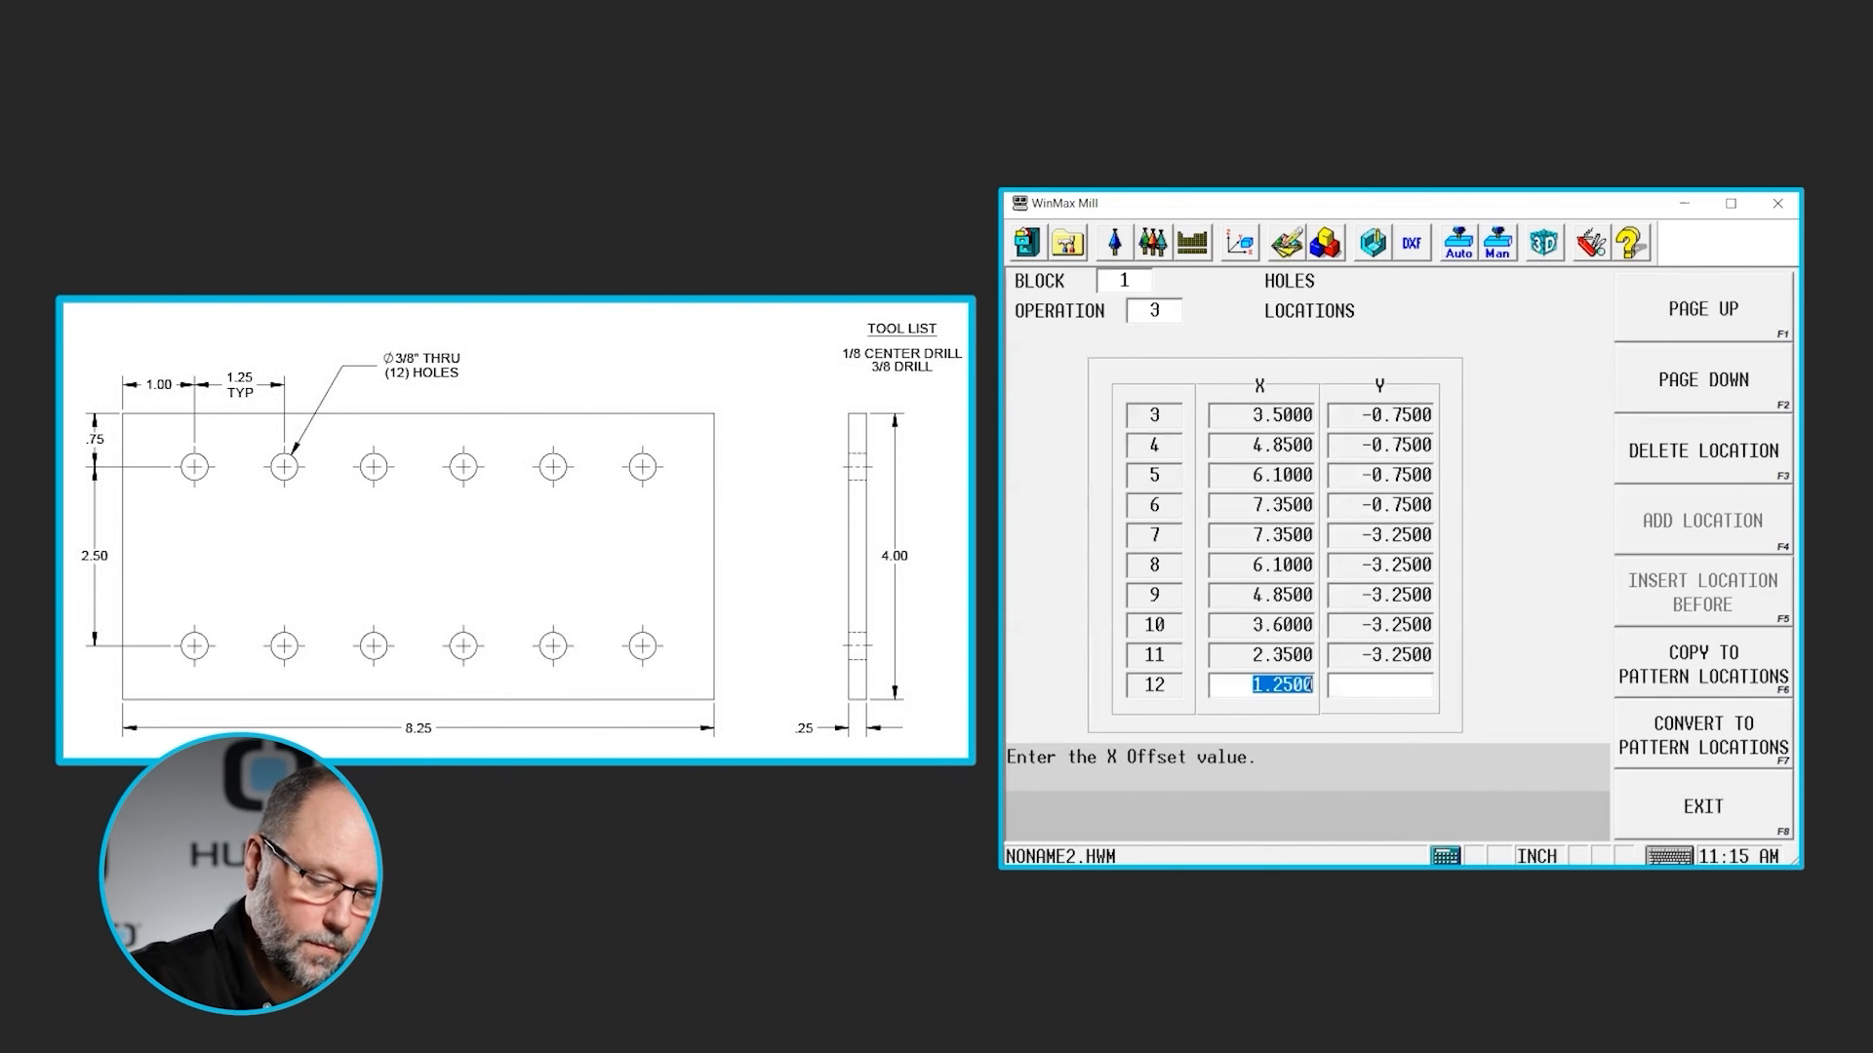
text(1.1)
key(Return)
key(Return)
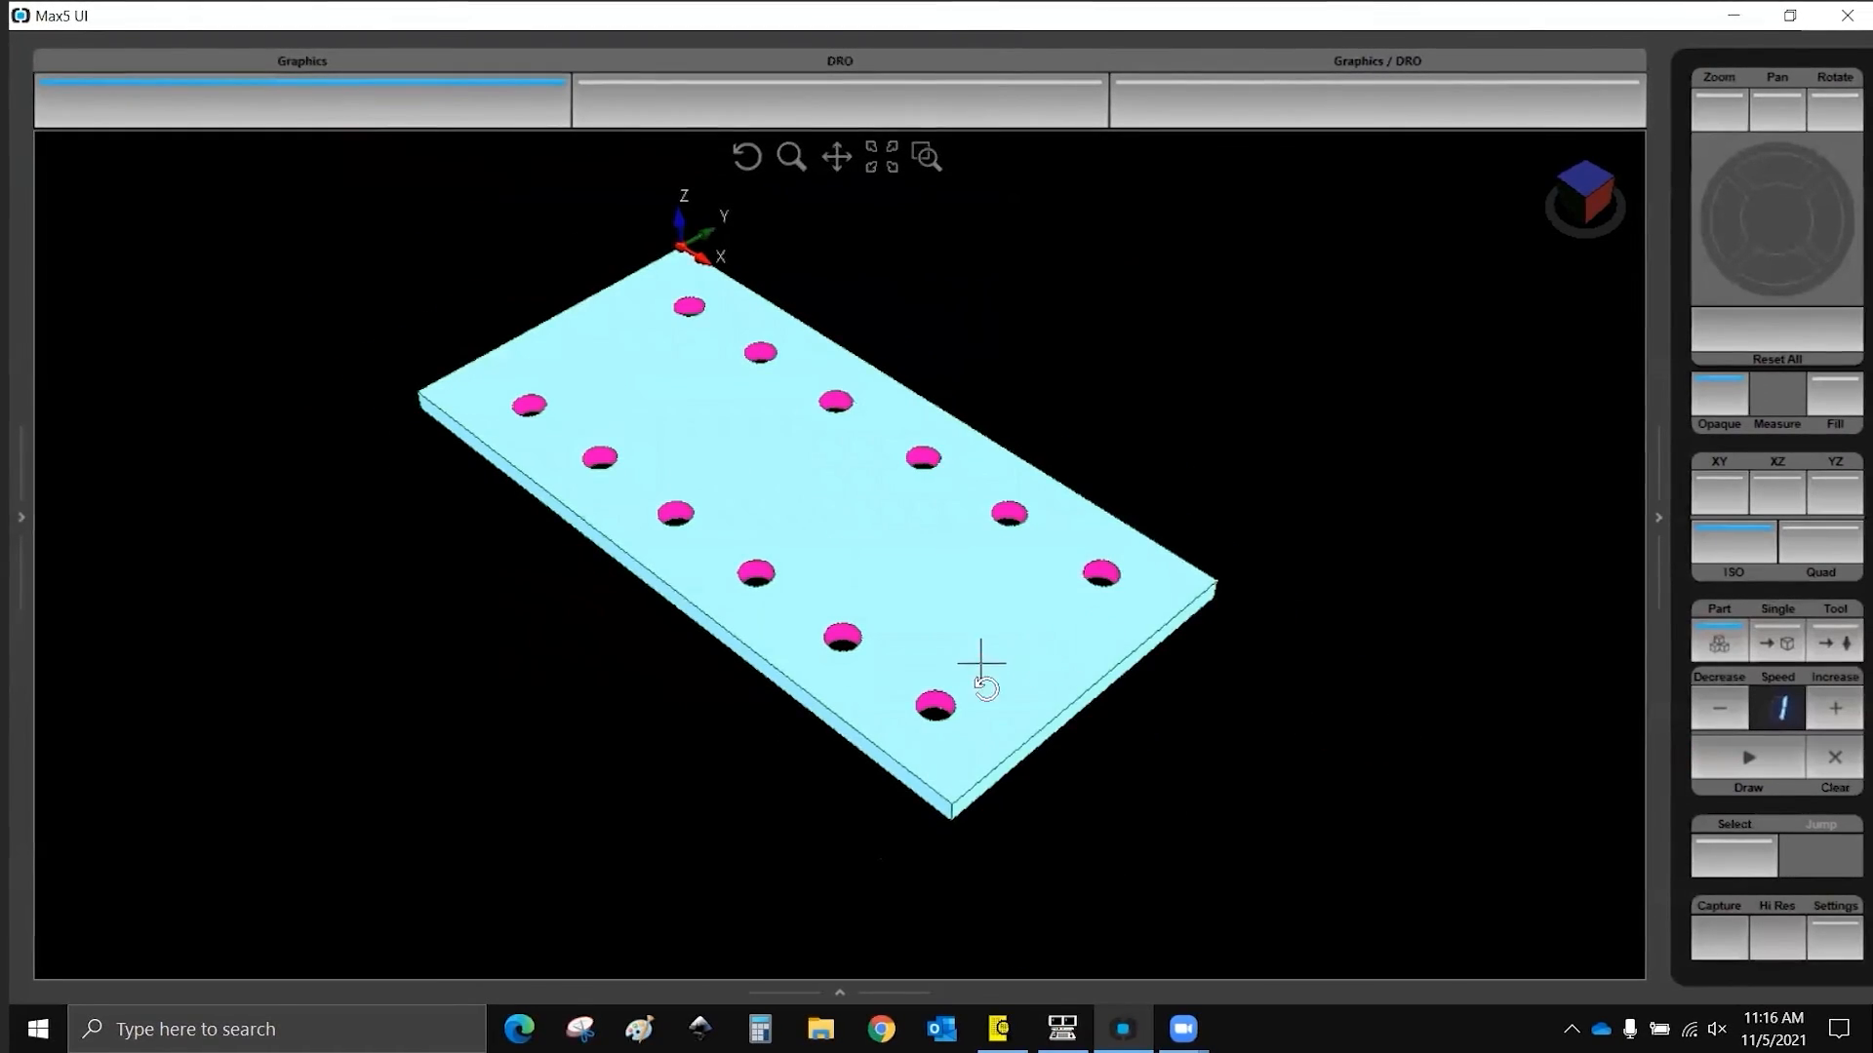
- Rotate the plate graphic in Max5 UI toward a top view to examine the two rows of drilled holes
drag(974, 660, 1116, 798)
drag(878, 292, 680, 357)
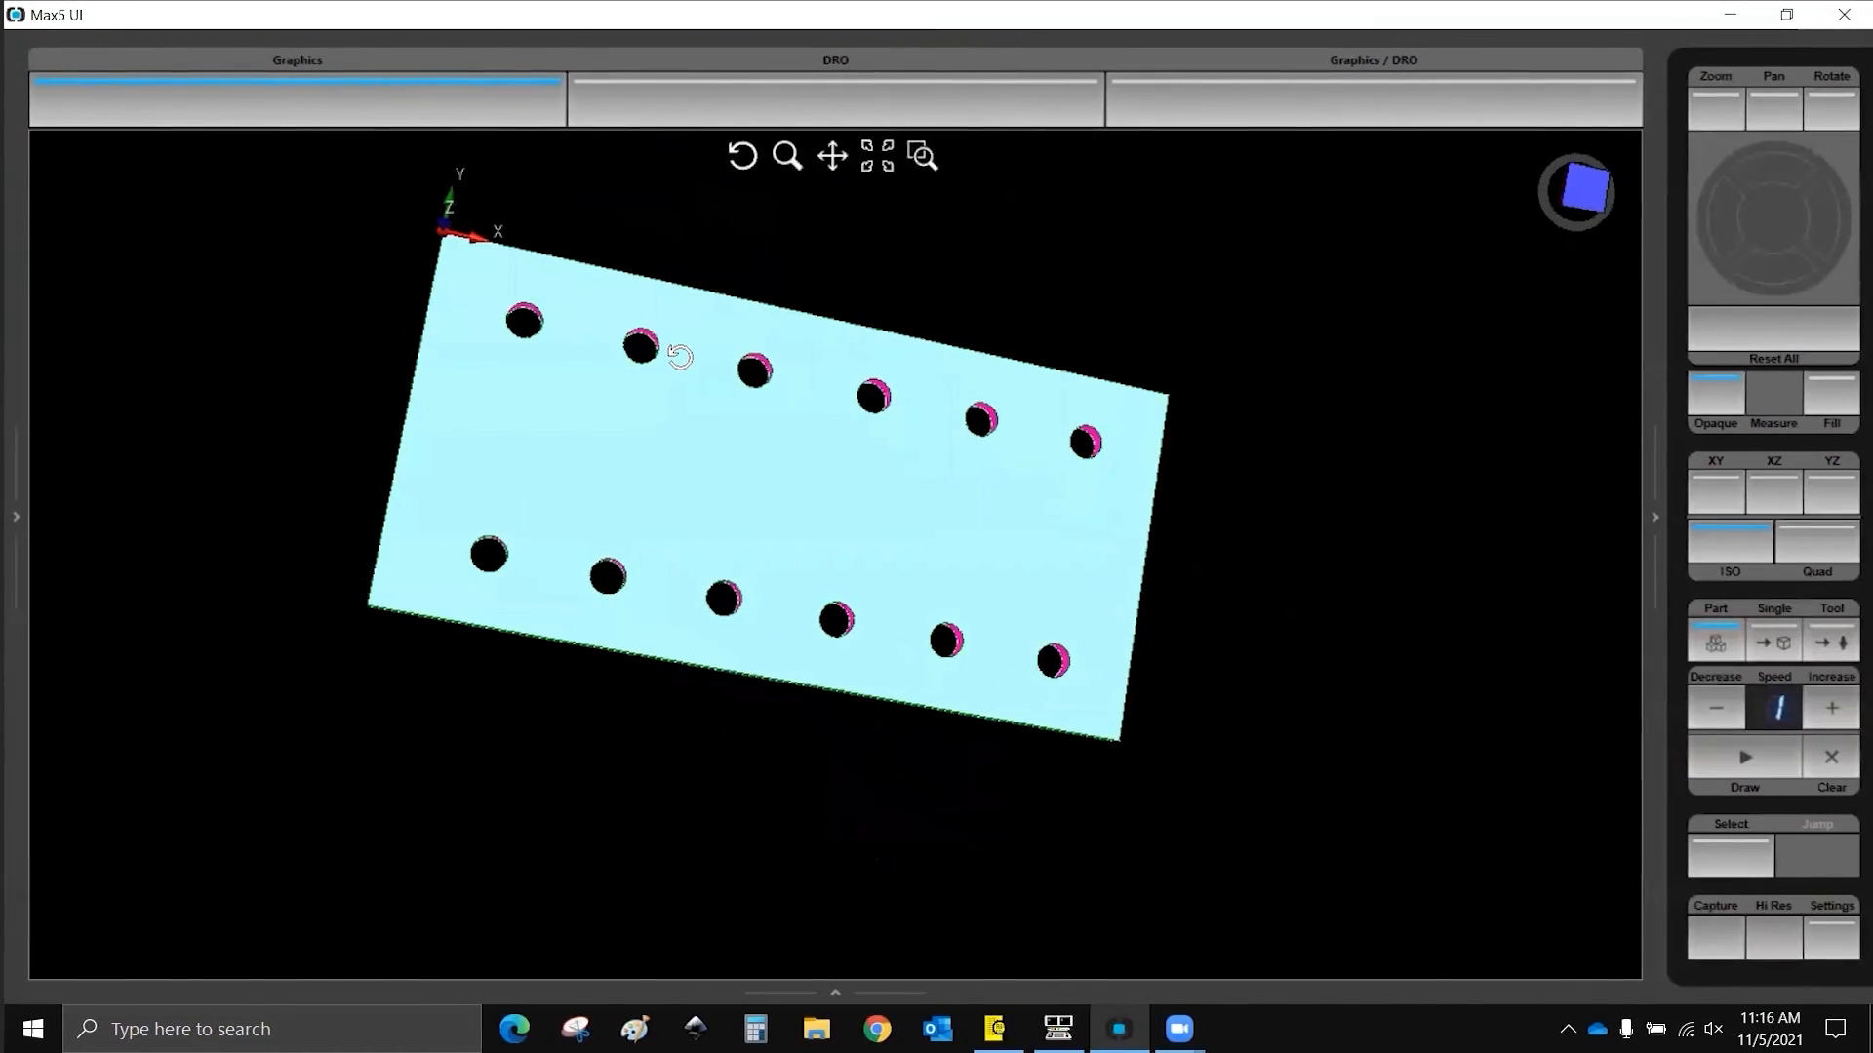